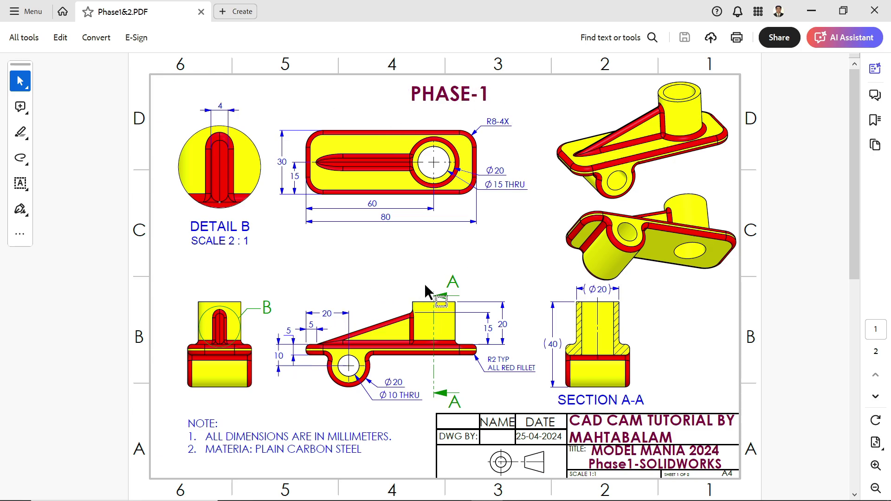
# - Check the Phase-2 page, then zoom around the Phase-1 views, holes and Section A-A
pyautogui.click(877, 398)
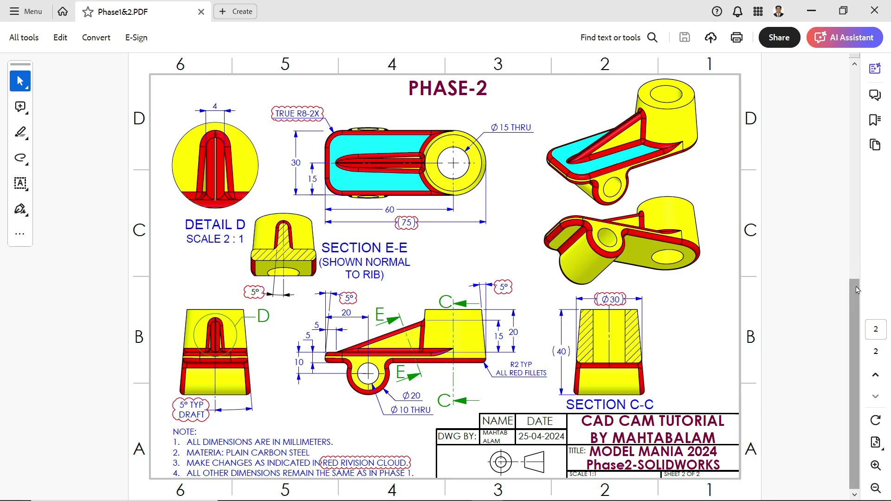
pyautogui.click(876, 375)
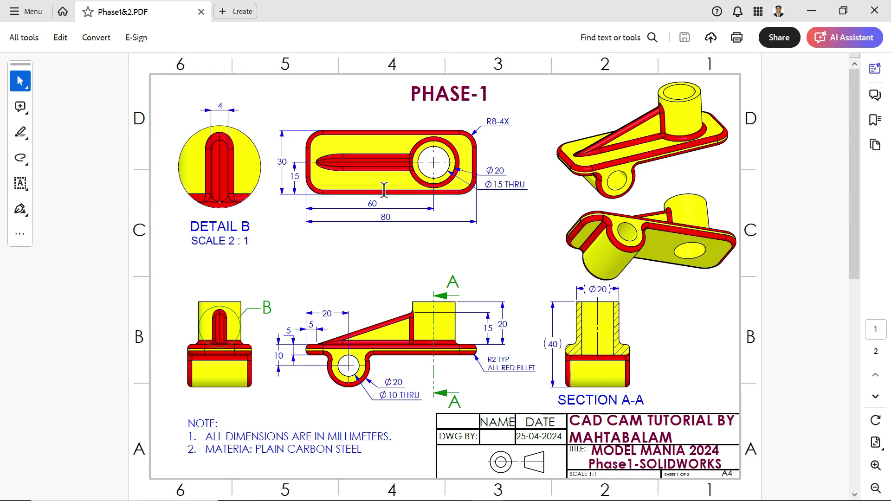
pyautogui.keyDown('ctrl'); pyautogui.scroll(2, 382, 176); pyautogui.keyUp('ctrl')
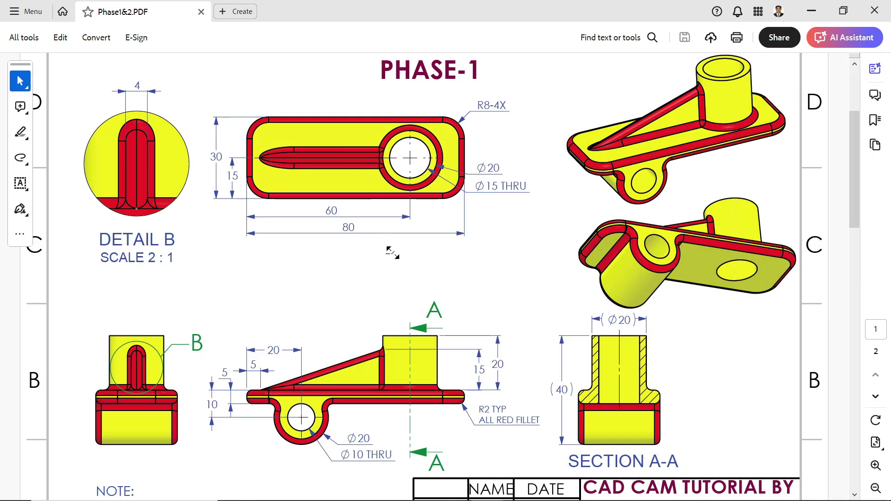
pyautogui.keyDown('ctrl'); pyautogui.scroll(-2, 393, 252); pyautogui.keyUp('ctrl')
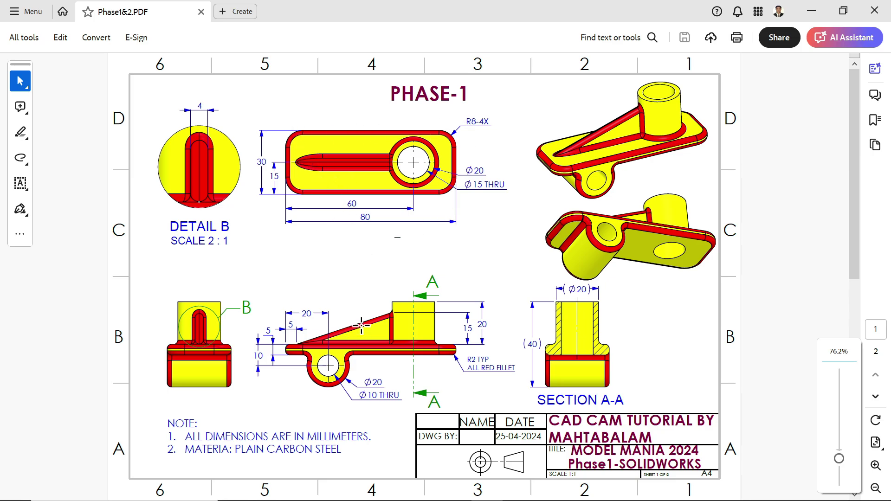
pyautogui.keyDown('ctrl'); pyautogui.scroll(2, 328, 164); pyautogui.keyUp('ctrl')
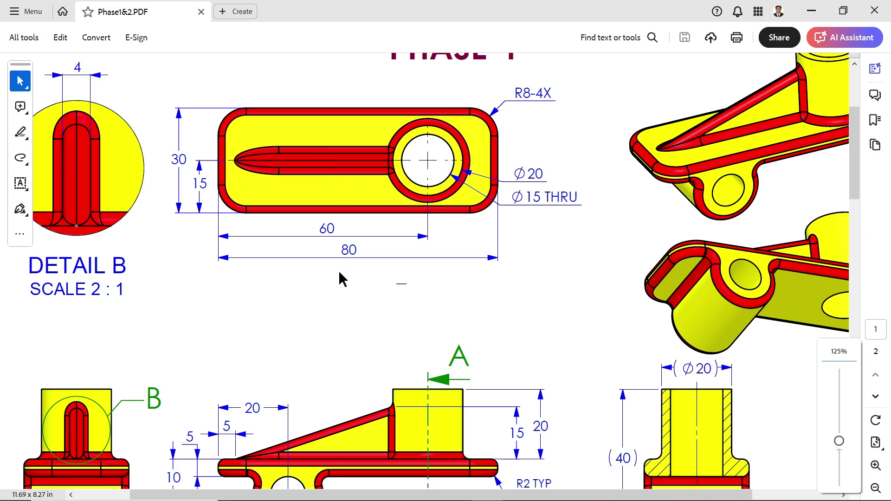
pyautogui.scroll(-1, 349, 293)
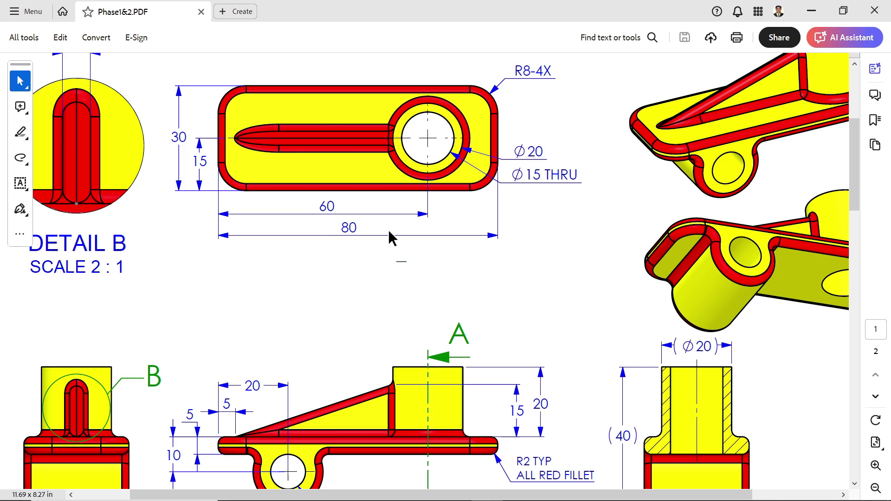
pyautogui.scroll(-5, 396, 262)
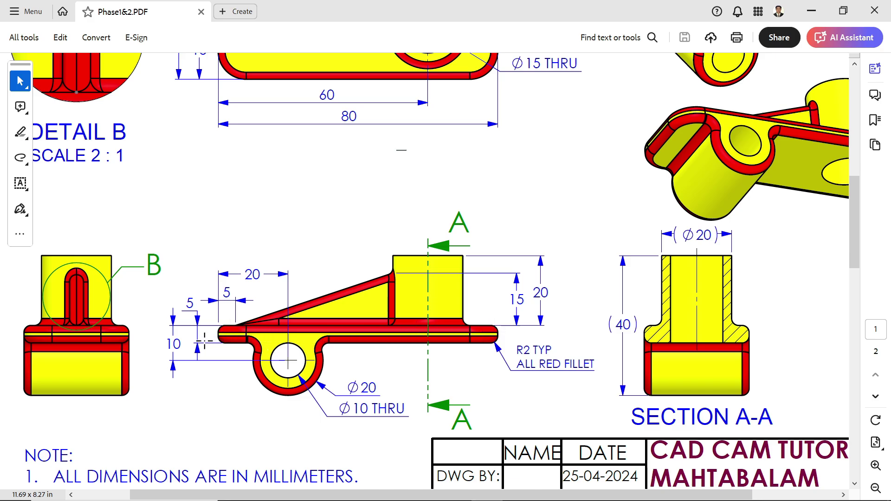
pyautogui.scroll(6, 250, 277)
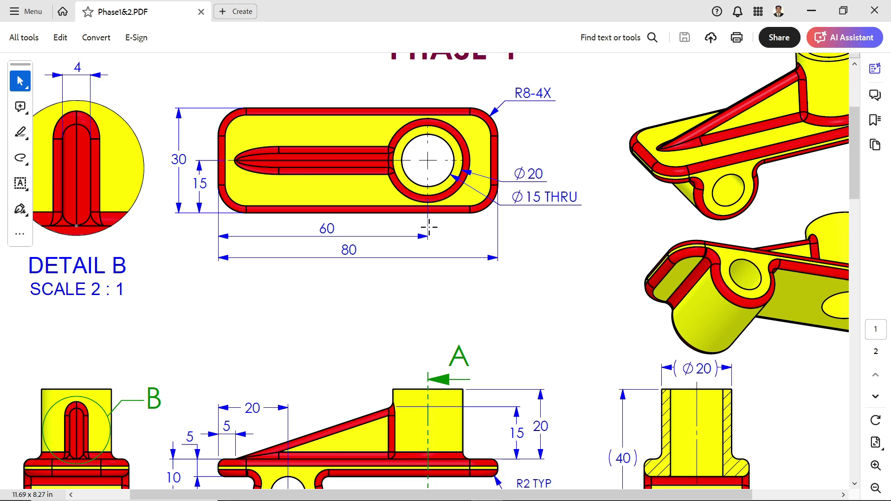
pyautogui.scroll(1, 419, 249)
pyautogui.scroll(-2, 420, 253)
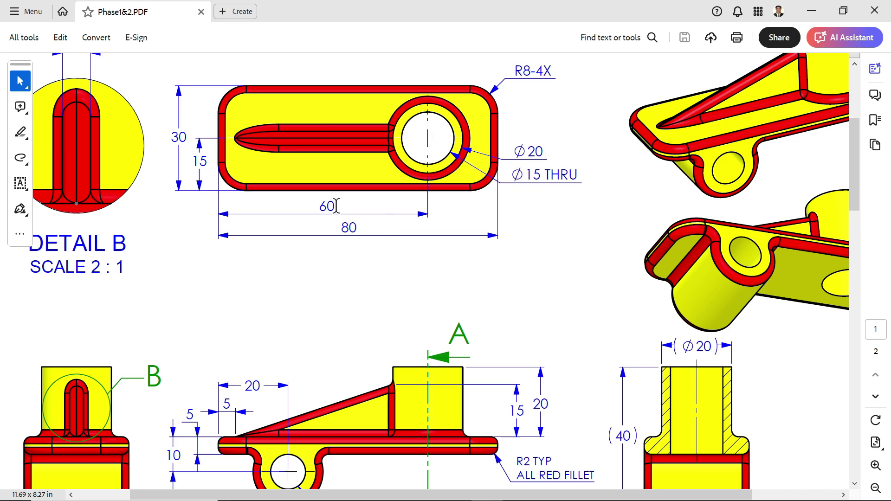
pyautogui.scroll(-2, 414, 247)
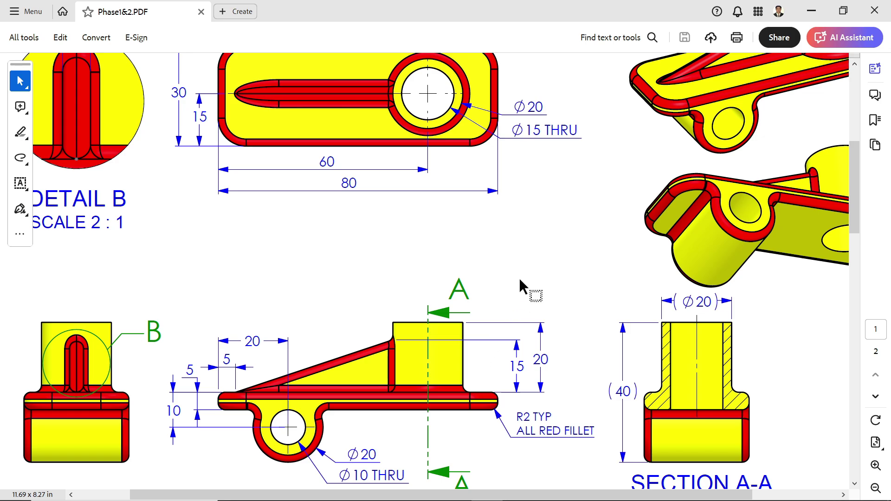
# - Sketch an 80 × 30 centre rectangle at the origin on the Top Plane
pyautogui.click(811, 11)
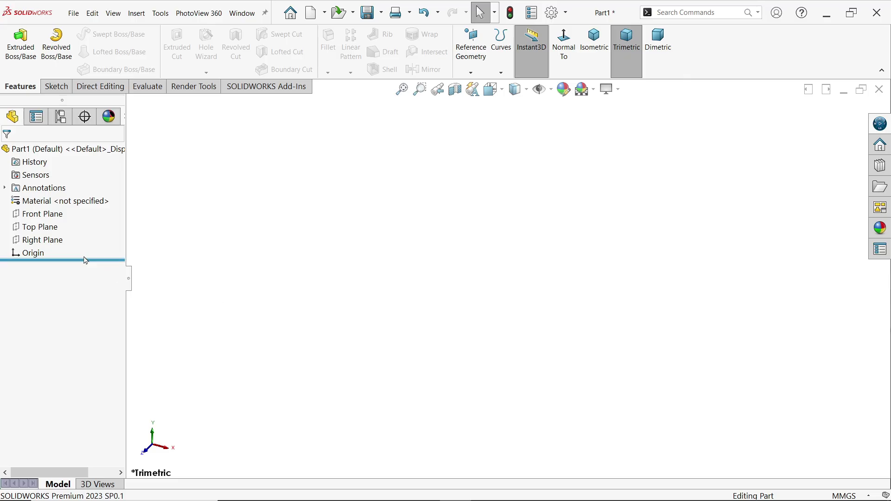
pyautogui.click(54, 230)
pyautogui.click(59, 214)
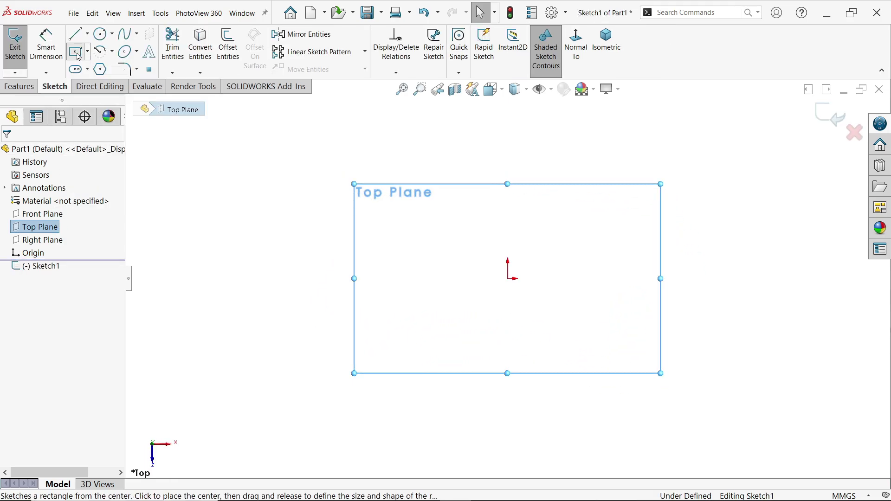
pyautogui.click(76, 51)
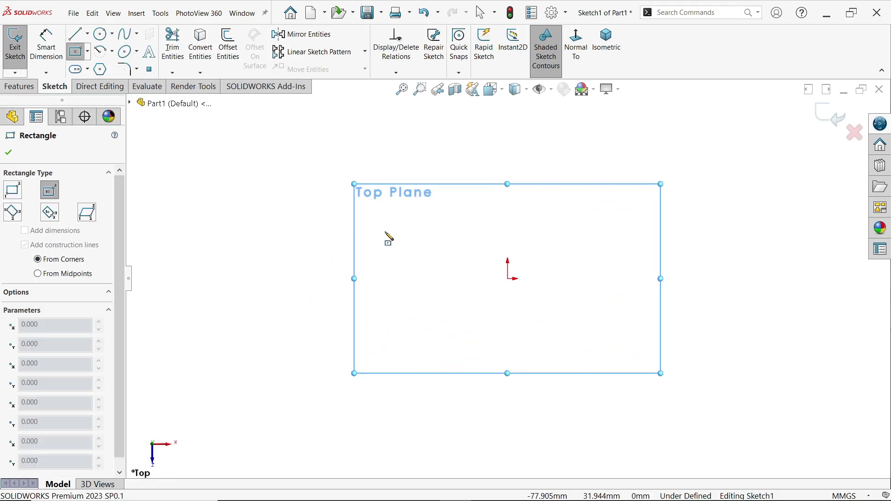
pyautogui.click(508, 280)
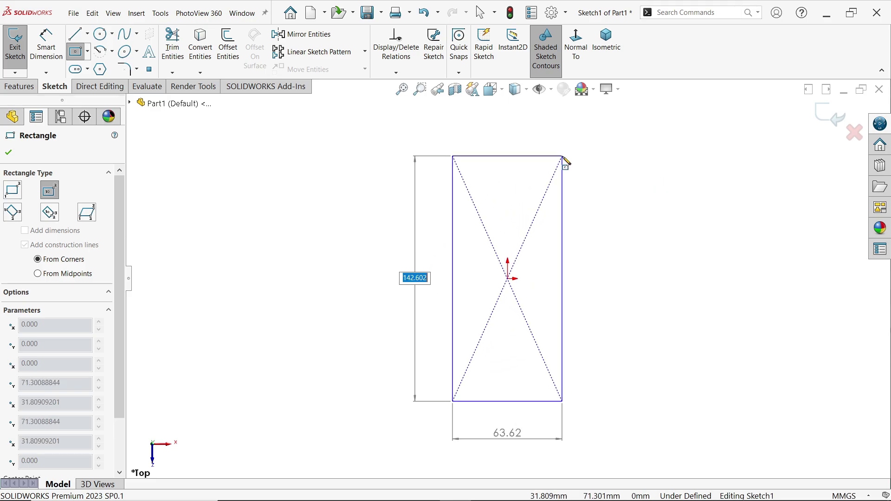
pyautogui.write('80')
pyautogui.press('Tab')
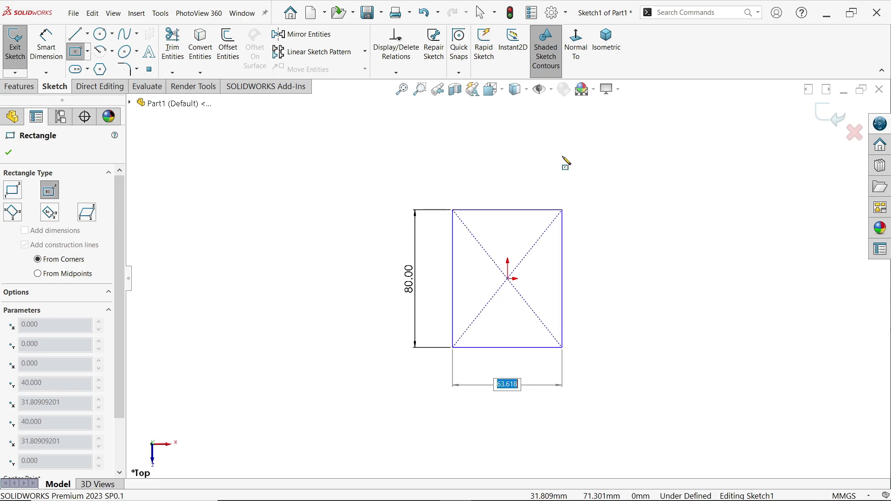
pyautogui.write('30')
pyautogui.press('Return')
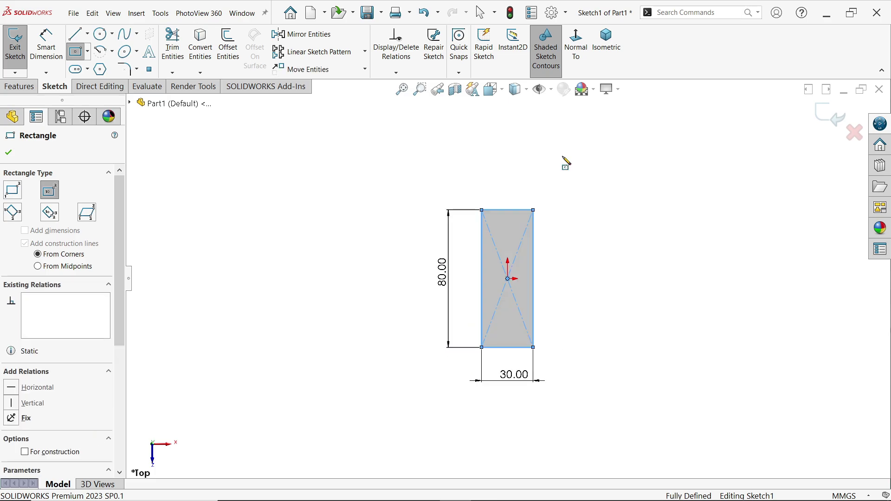
pyautogui.press('Escape')
# - Add concentric Ø20 and Ø15 circles above the origin
pyautogui.scroll(-2, 534, 279)
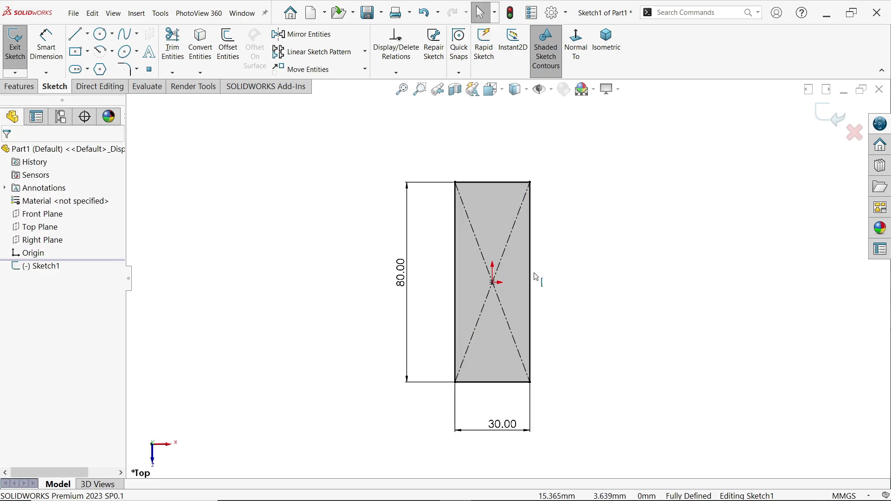
pyautogui.scroll(-2, 534, 279)
pyautogui.click(99, 34)
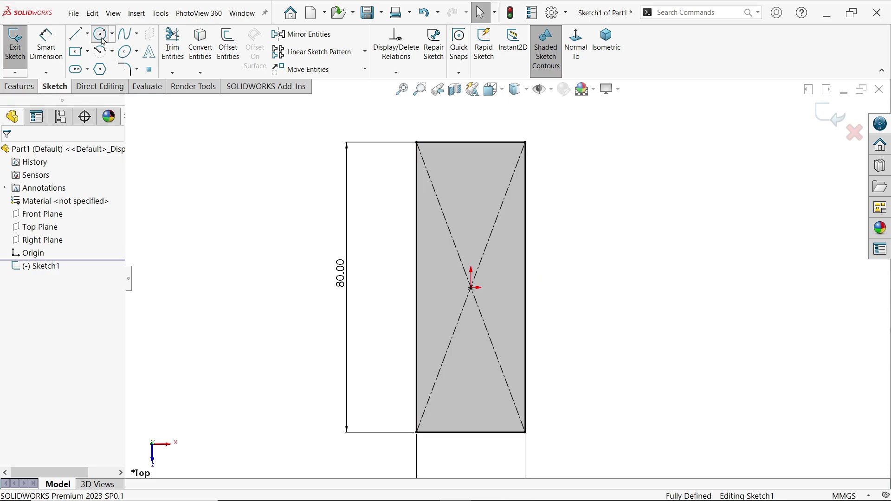
pyautogui.click(471, 191)
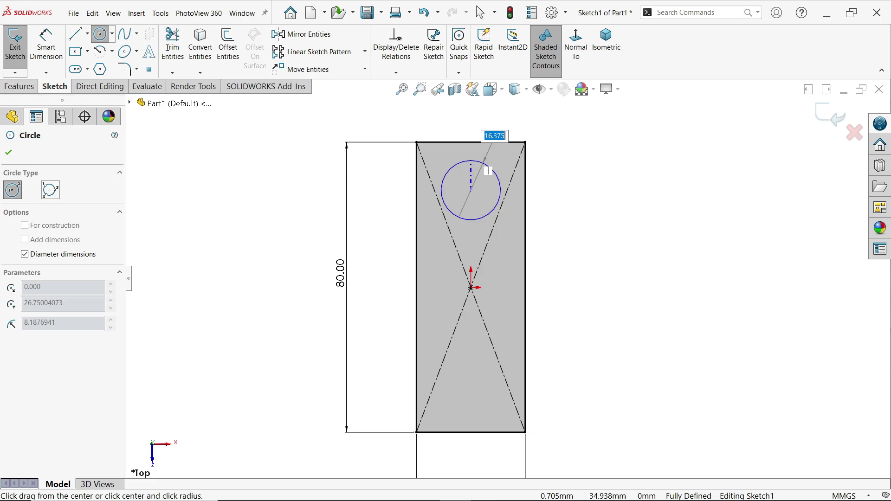
pyautogui.write('20')
pyautogui.press('Return')
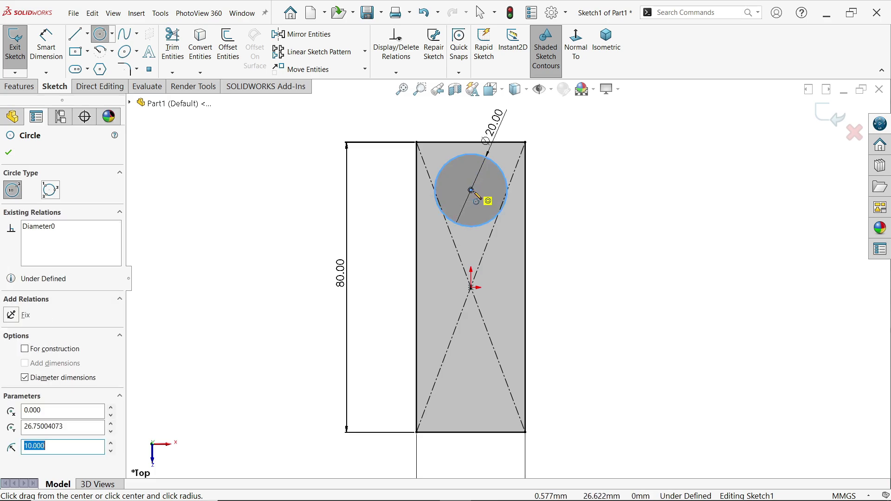
pyautogui.click(485, 197)
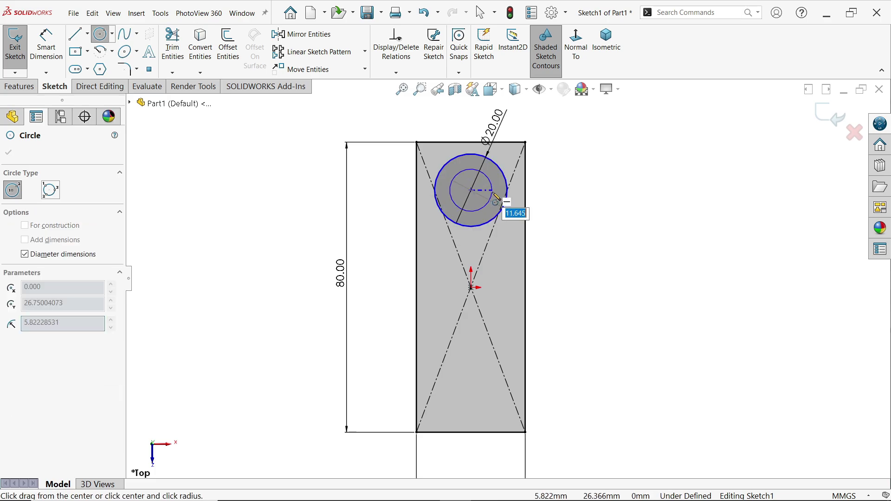
pyautogui.write('15')
pyautogui.press('Return')
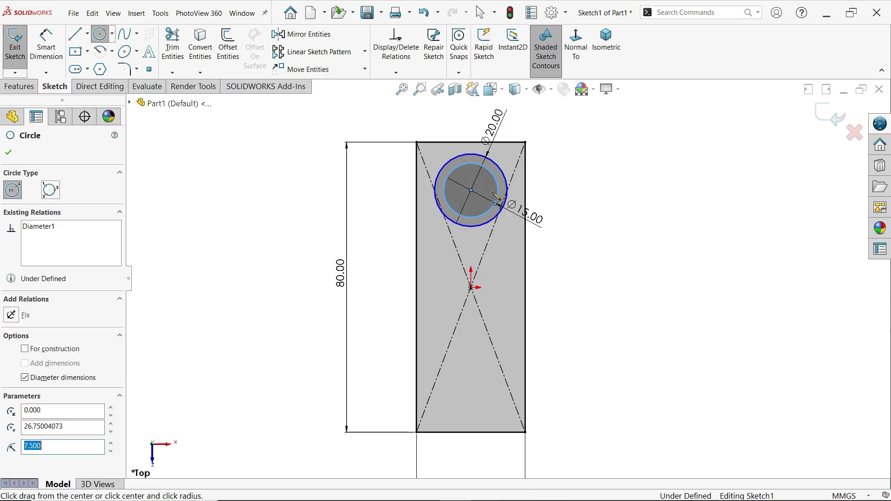
pyautogui.press('Escape')
# - Dimension the circle centre 60 mm from the rectangle's bottom edge
pyautogui.click(46, 44)
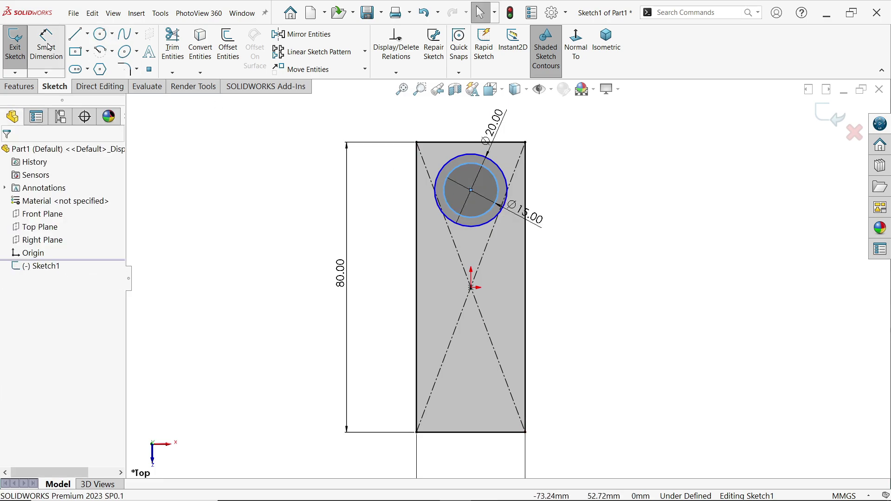
pyautogui.click(471, 190)
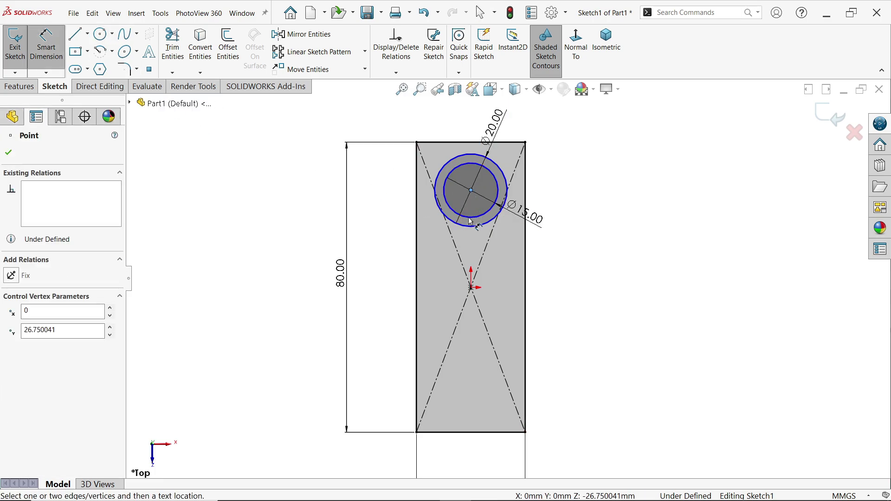
pyautogui.click(472, 433)
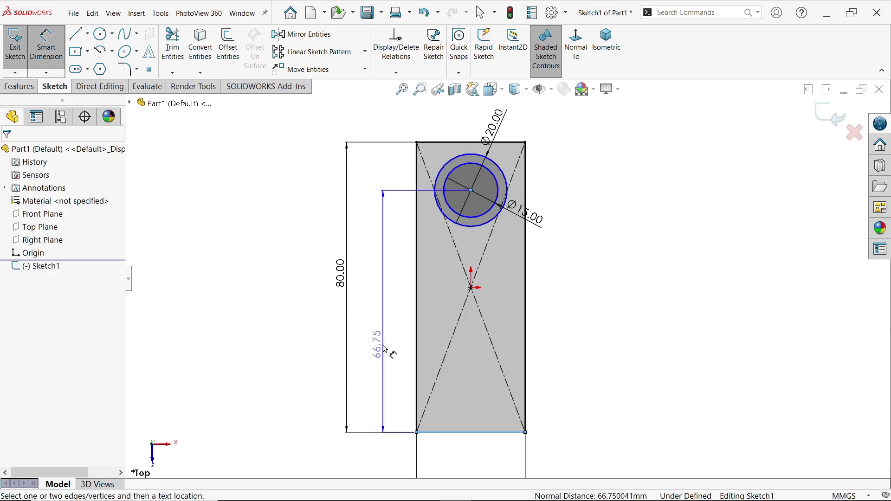
pyautogui.click(385, 349)
pyautogui.write('60')
pyautogui.press('Return')
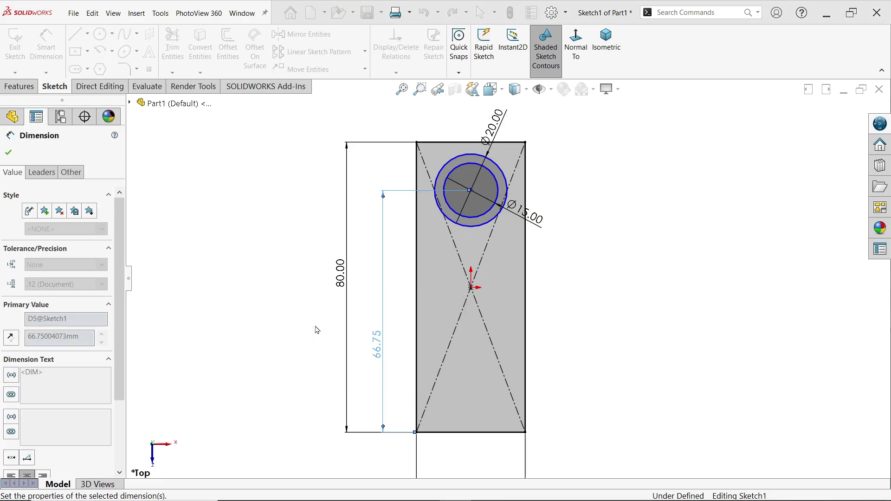
pyautogui.press('Escape')
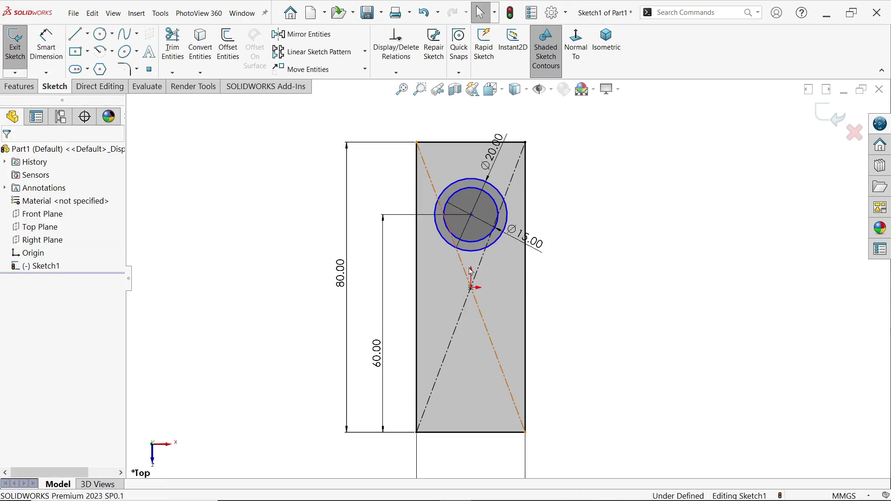
# - Make the circle centre and the origin vertical to fully define Sketch1
pyautogui.click(471, 215)
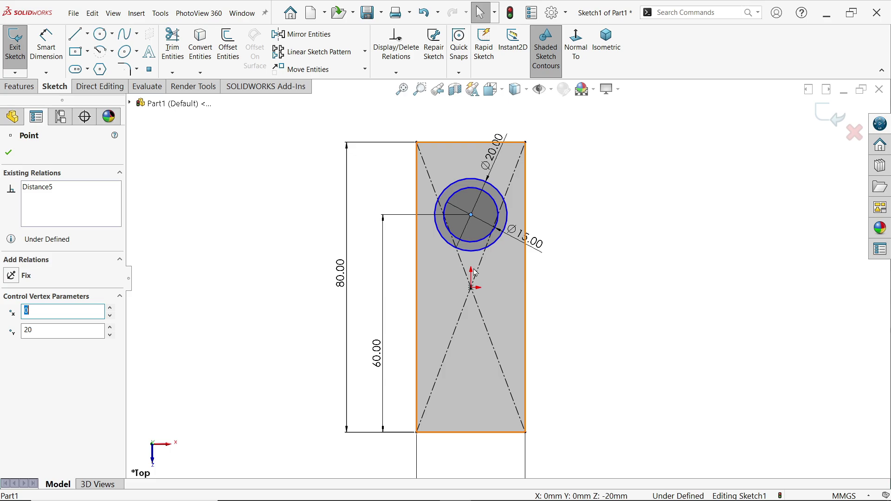
pyautogui.keyDown('ctrl'); pyautogui.click(471, 288); pyautogui.keyUp('ctrl')
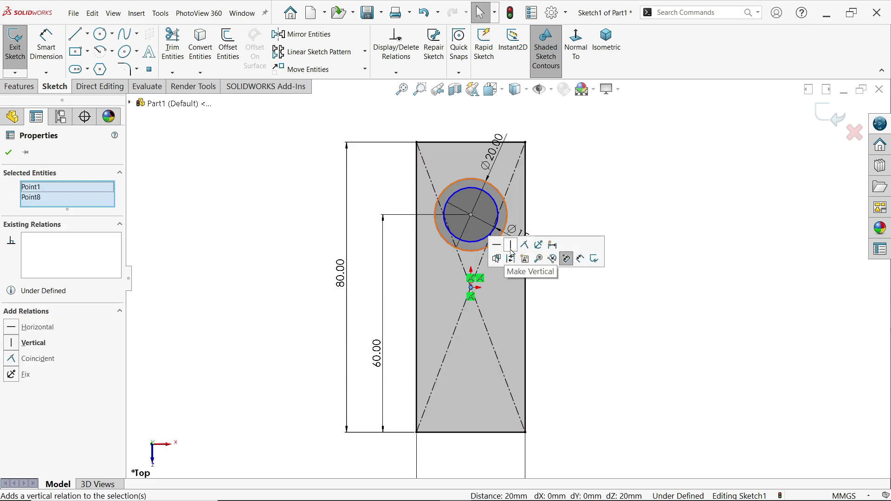
pyautogui.click(511, 249)
pyautogui.click(591, 187)
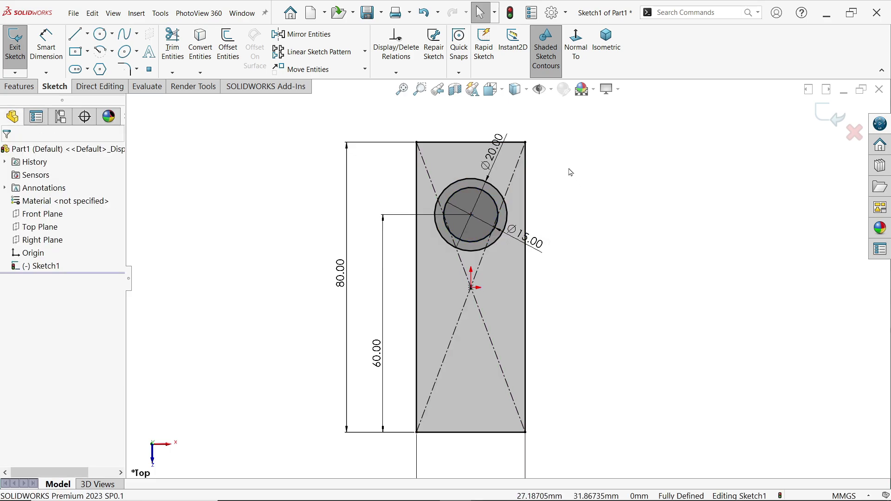
# - Exit the sketch and start an extrusion of the ring and outer plate regions
pyautogui.click(14, 88)
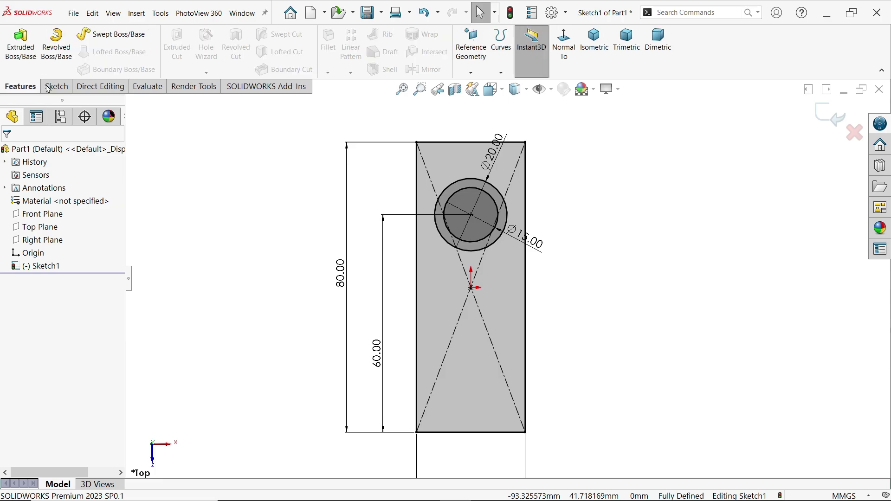
pyautogui.click(833, 121)
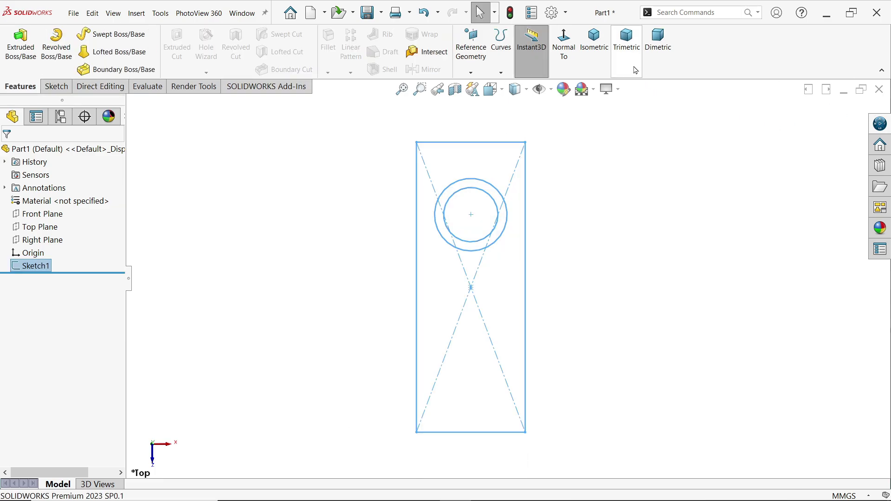
pyautogui.click(24, 50)
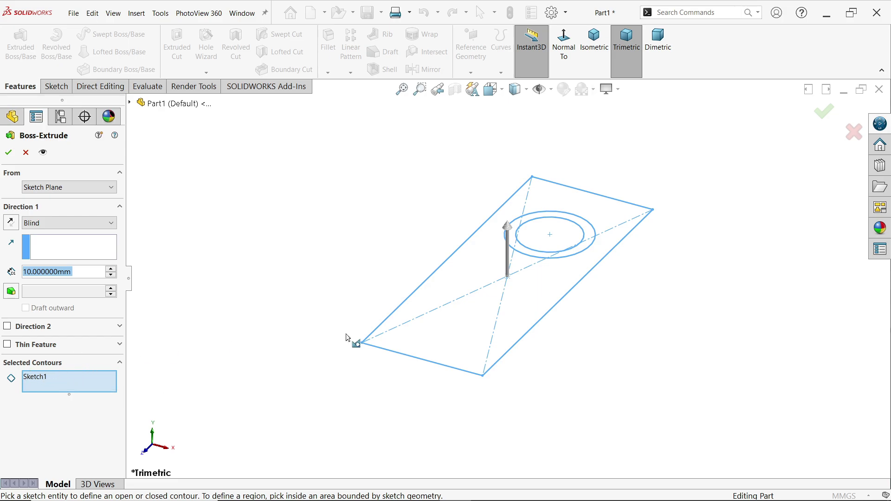
pyautogui.click(533, 256)
pyautogui.click(525, 293)
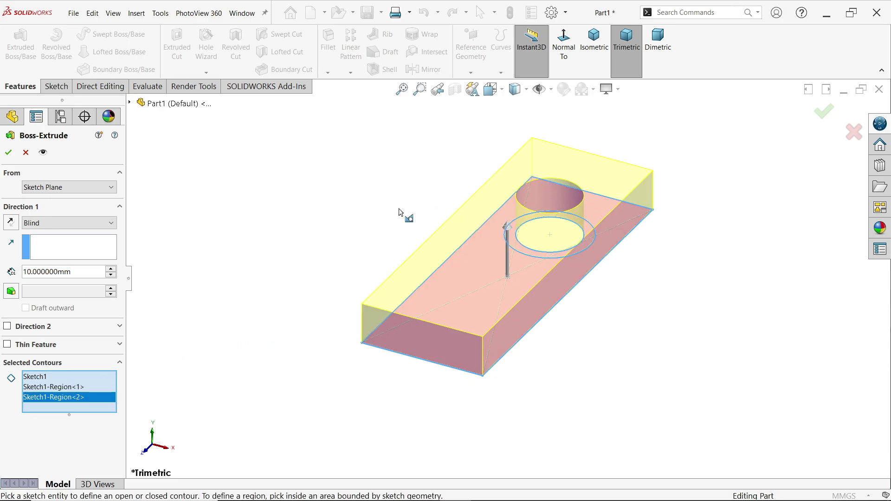
# - Extrude the plate 5 mm downward, keeping the Blind end condition
pyautogui.moveTo(74, 270); pyautogui.dragTo(2, 269)
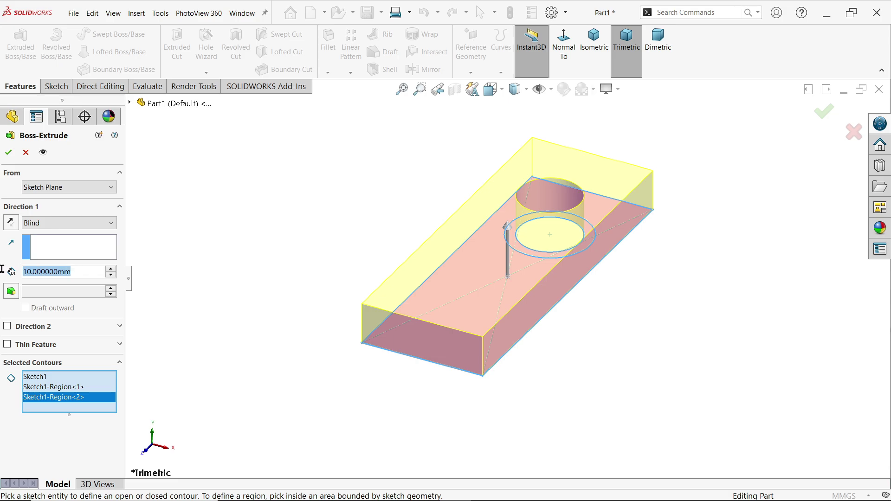
pyautogui.write('5')
pyautogui.press('Return')
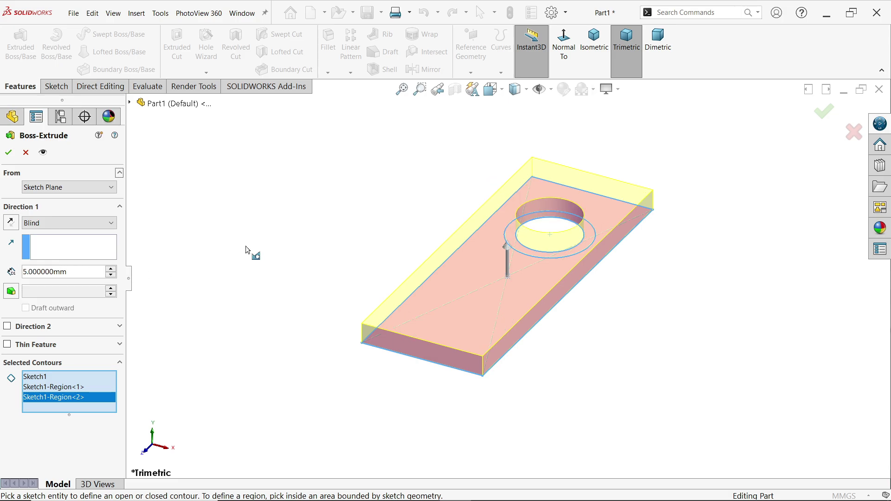
pyautogui.scroll(-2, 501, 283)
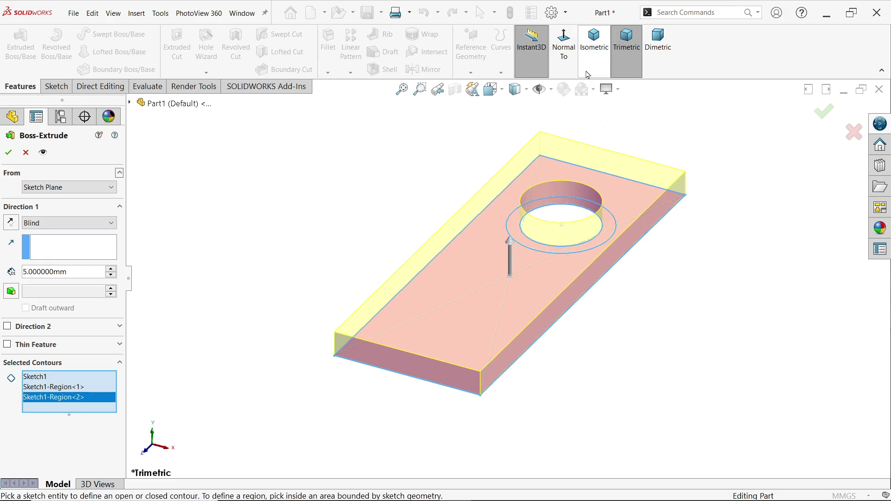
pyautogui.click(599, 55)
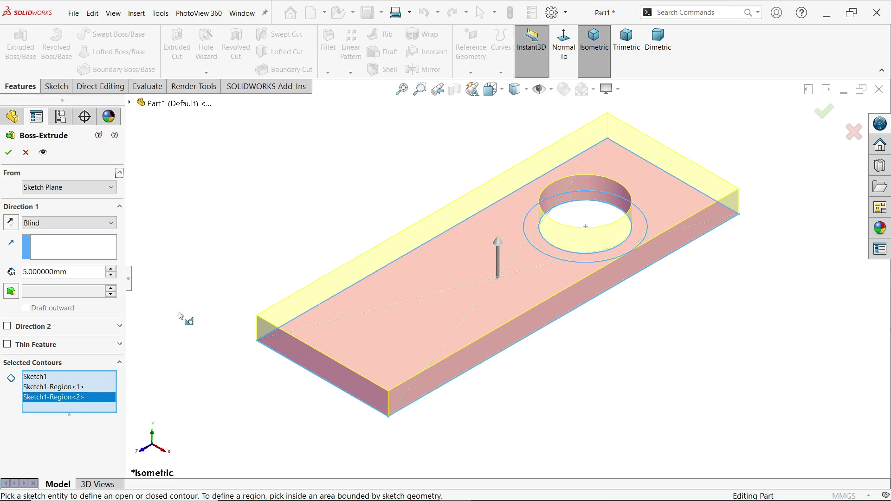
pyautogui.click(11, 223)
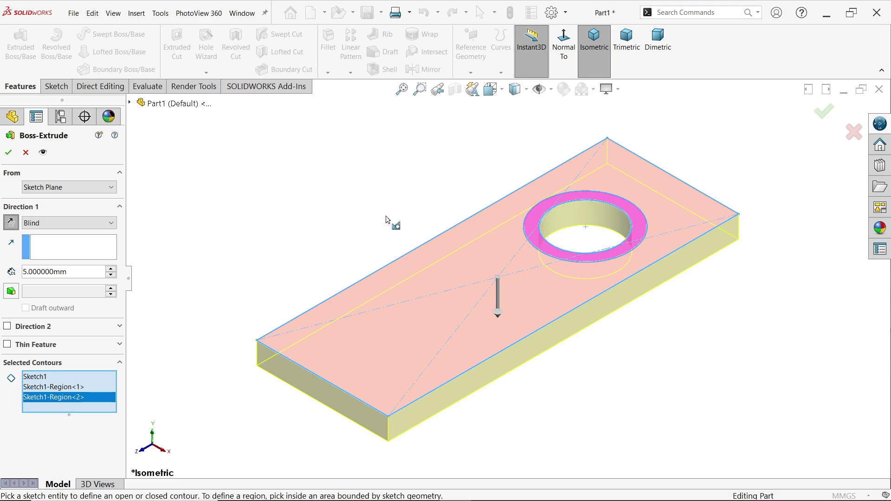
pyautogui.click(41, 227)
pyautogui.click(41, 226)
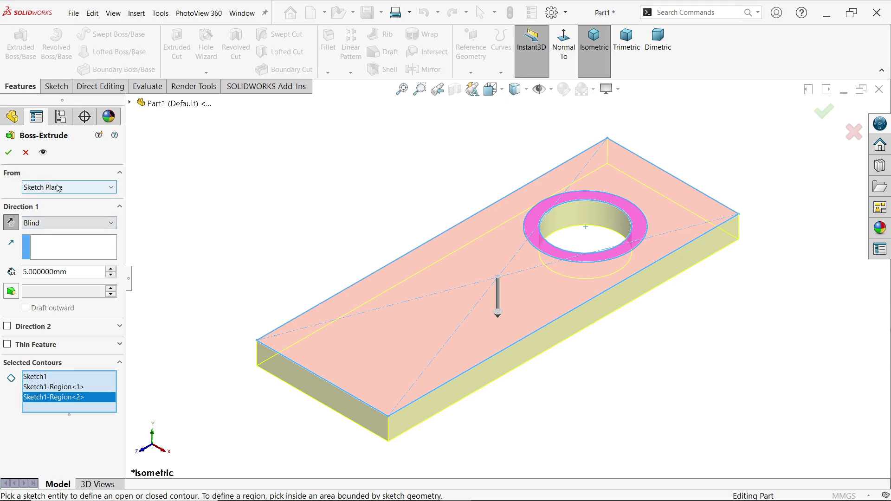
pyautogui.click(8, 152)
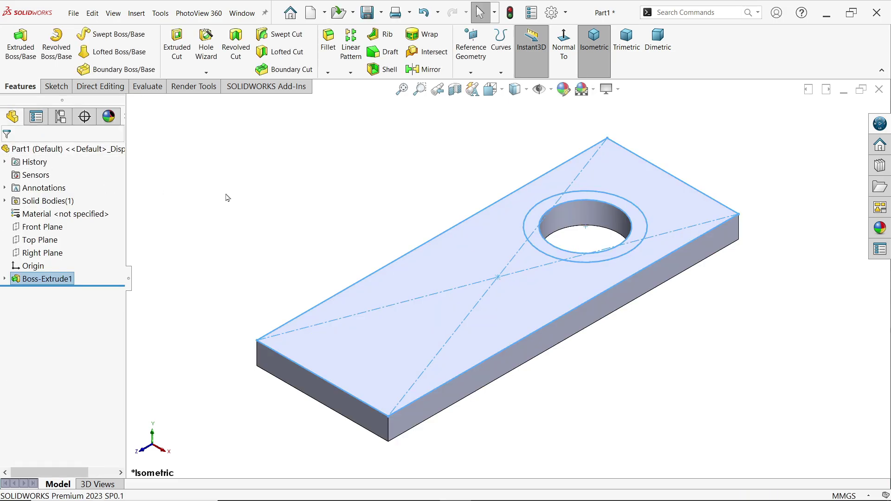
# - Reuse Sketch1 to extrude only the ring region 20 mm into a tube
pyautogui.click(464, 149)
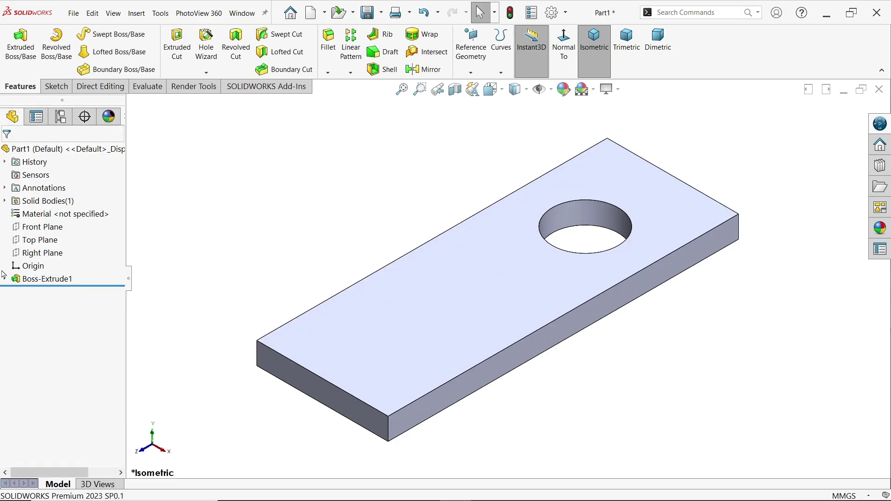
pyautogui.click(4, 279)
pyautogui.click(46, 292)
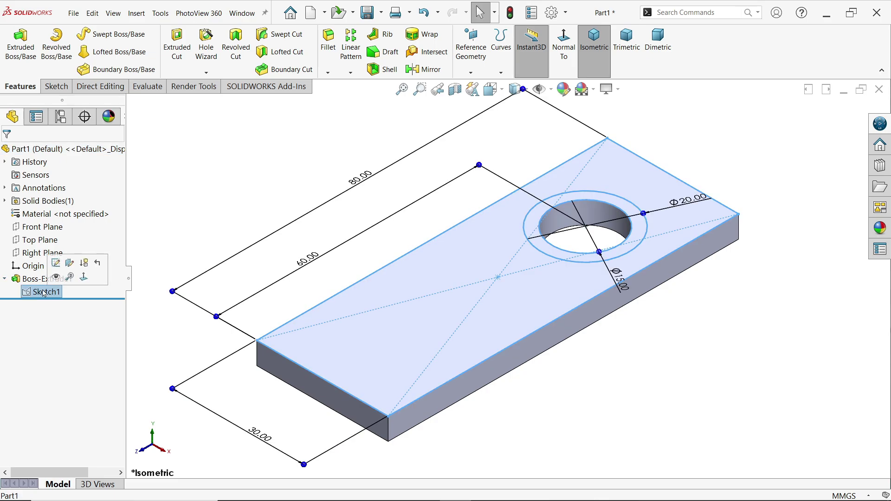
pyautogui.click(24, 43)
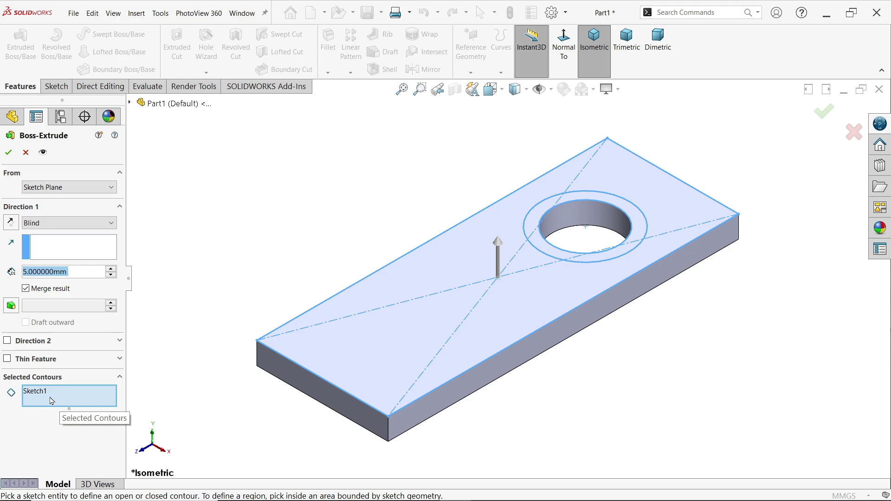
pyautogui.click(551, 253)
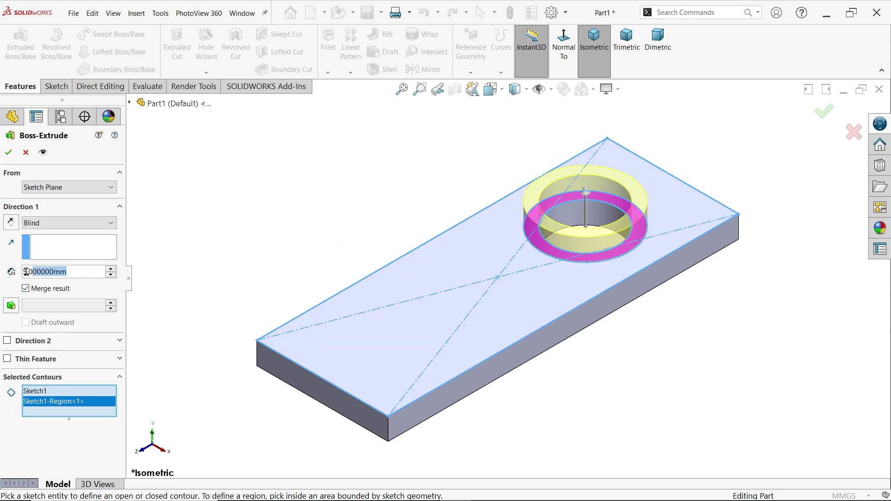
pyautogui.write('20')
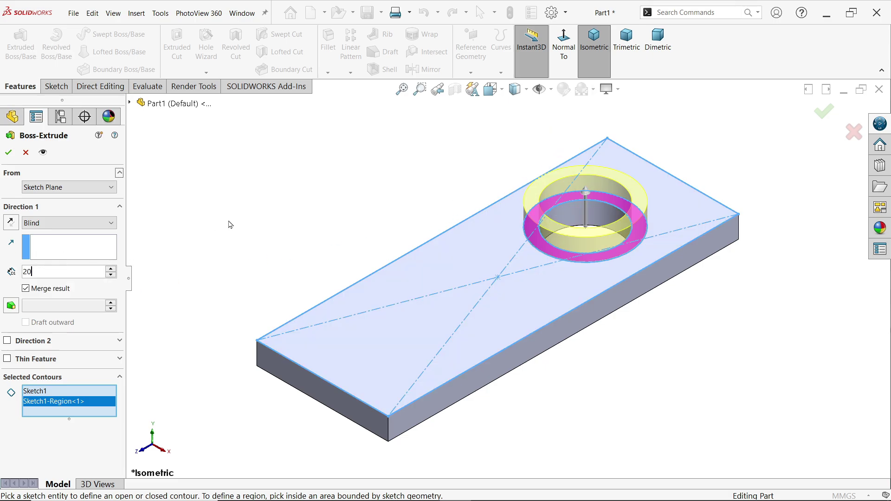
pyautogui.press('Return')
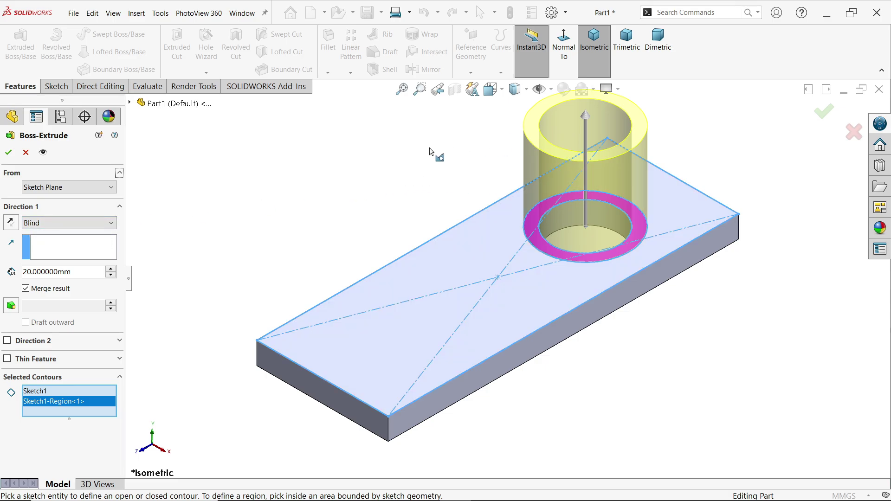
pyautogui.click(9, 153)
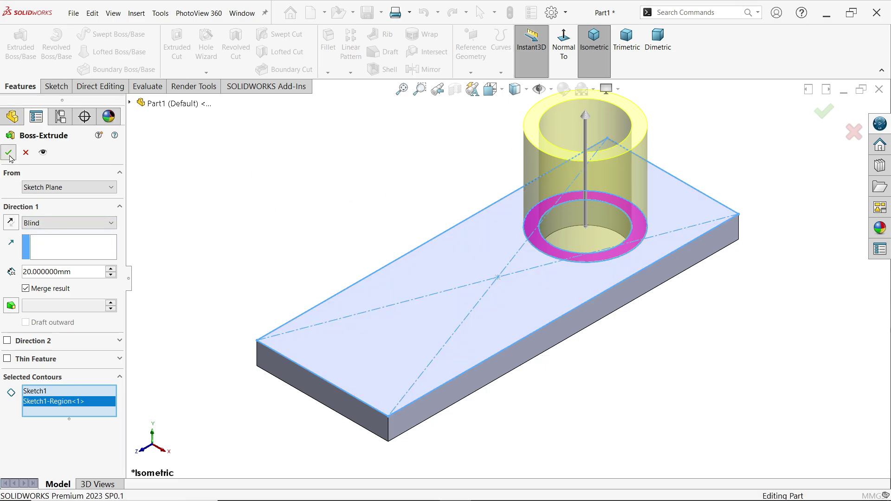
# - Deselect the part, review the drawing's side view and notes, then minimize Acrobat
pyautogui.click(361, 191)
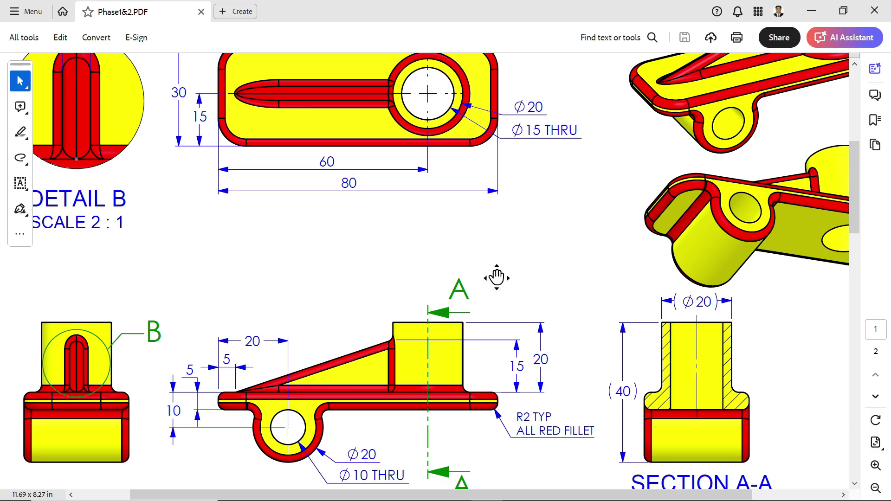
pyautogui.moveTo(496, 278); pyautogui.dragTo(454, 279, button='middle')
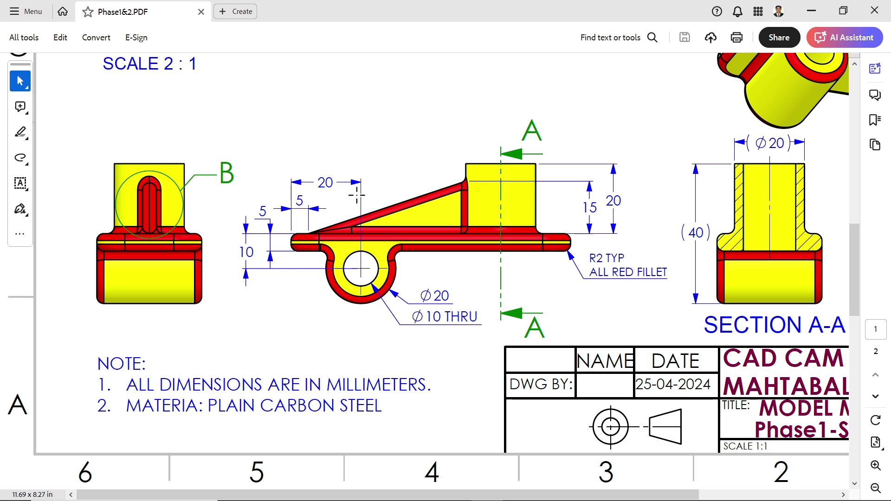
pyautogui.click(812, 10)
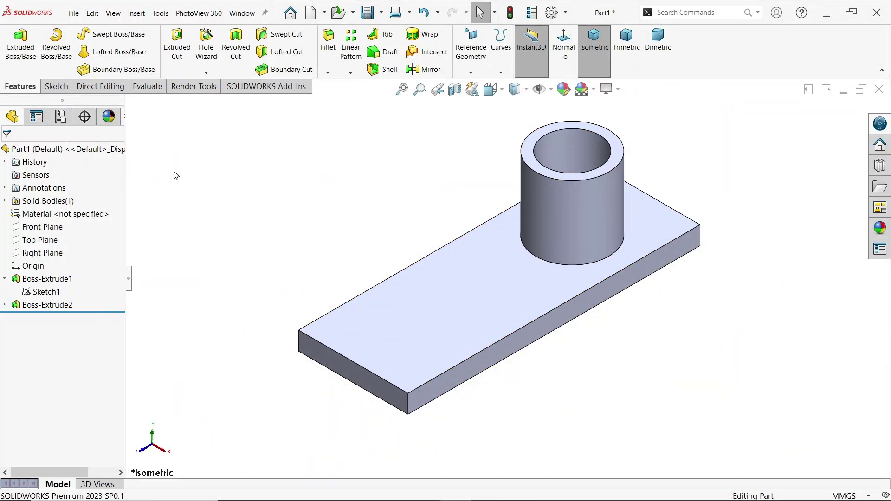
# - Sketch concentric Ø20 and Ø10 circles below the plate on the Right Plane
pyautogui.click(54, 254)
pyautogui.click(64, 238)
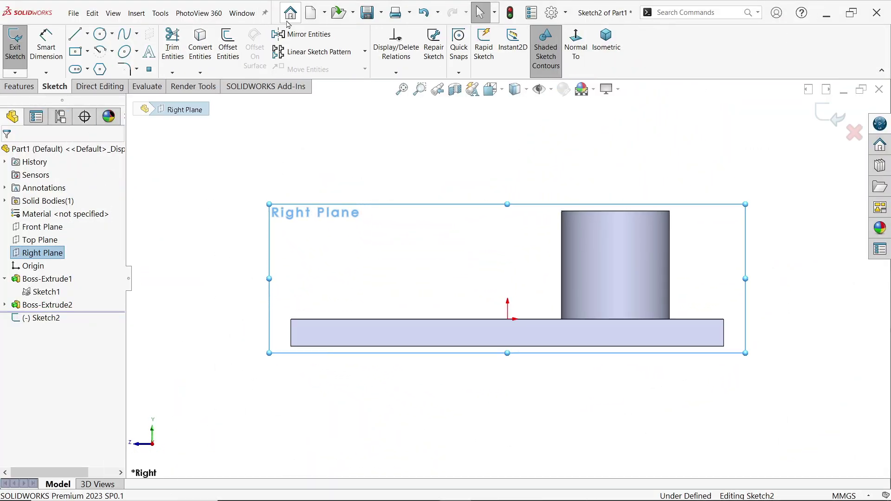
pyautogui.click(100, 33)
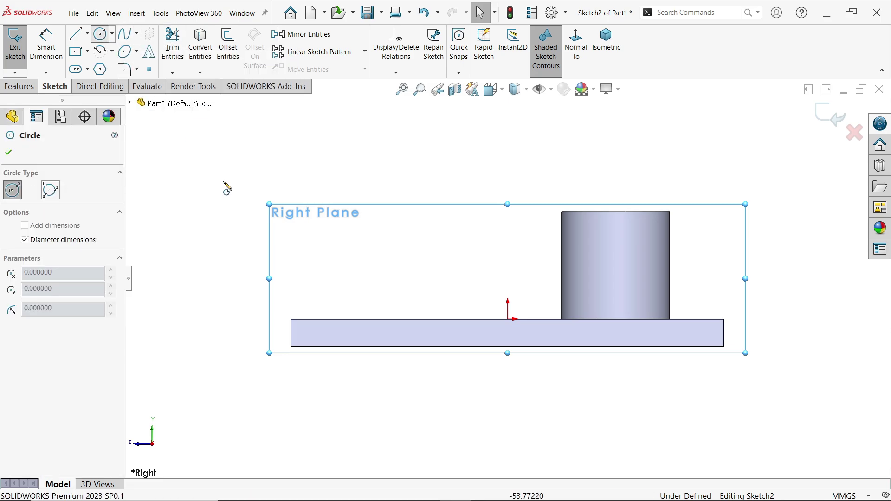
pyautogui.click(367, 397)
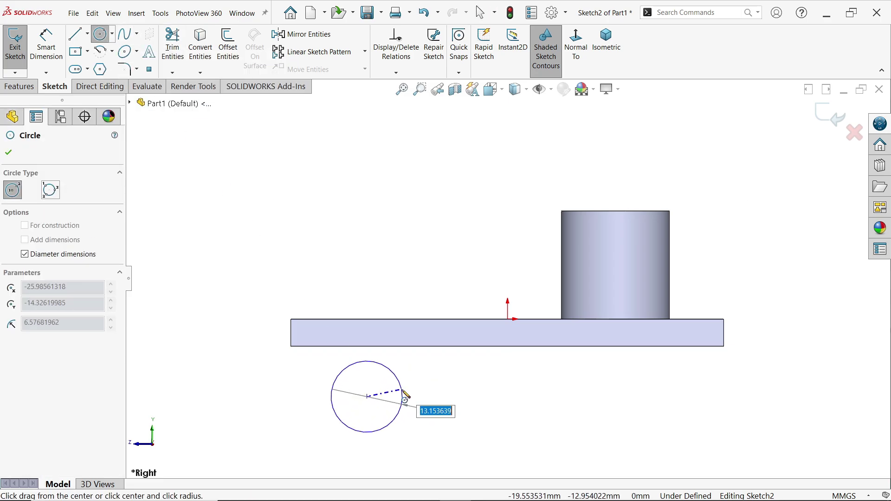
pyautogui.write('20')
pyautogui.press('Return')
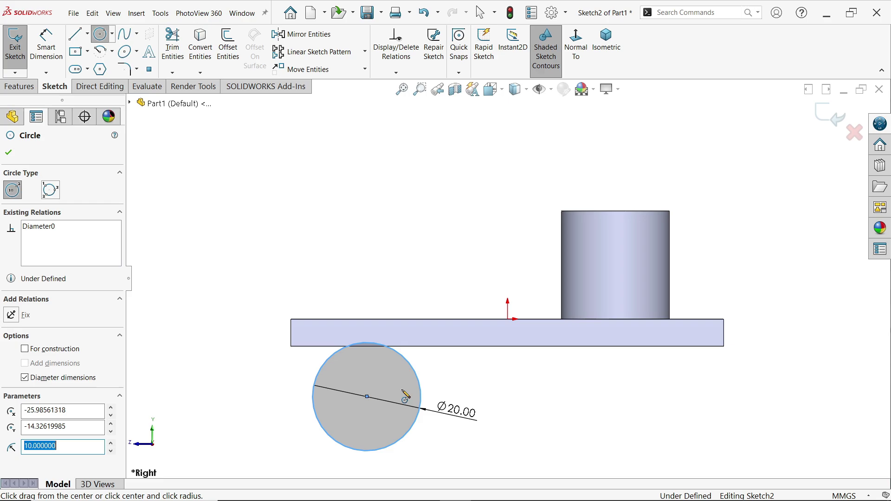
pyautogui.click(367, 396)
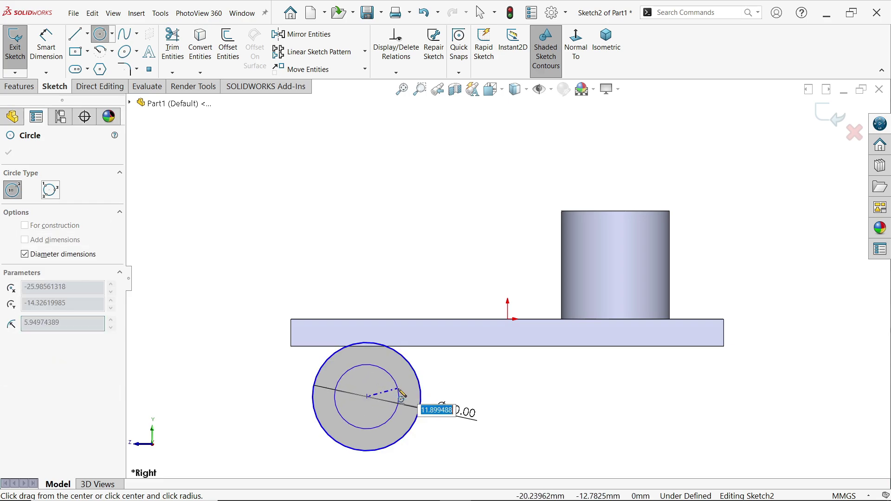
pyautogui.write('10')
pyautogui.press('Return')
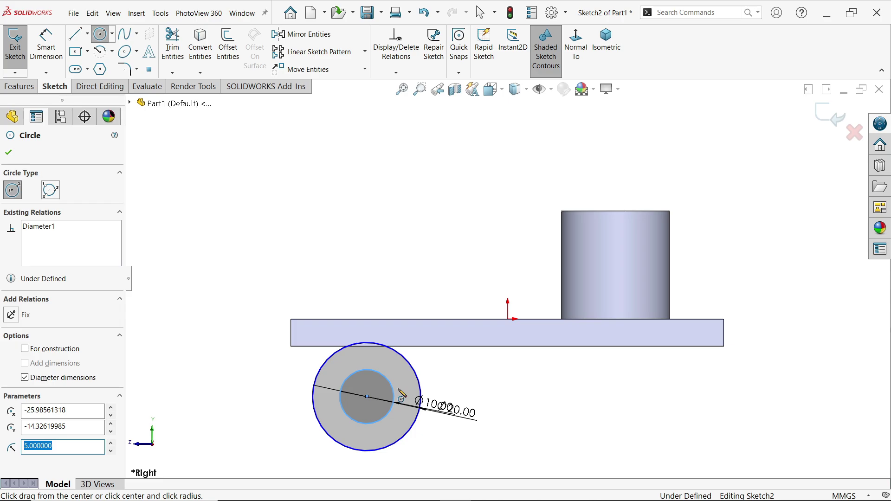
# - Dimension the circle centre 10 mm below the top edge and 20 mm from the left end
pyautogui.click(48, 49)
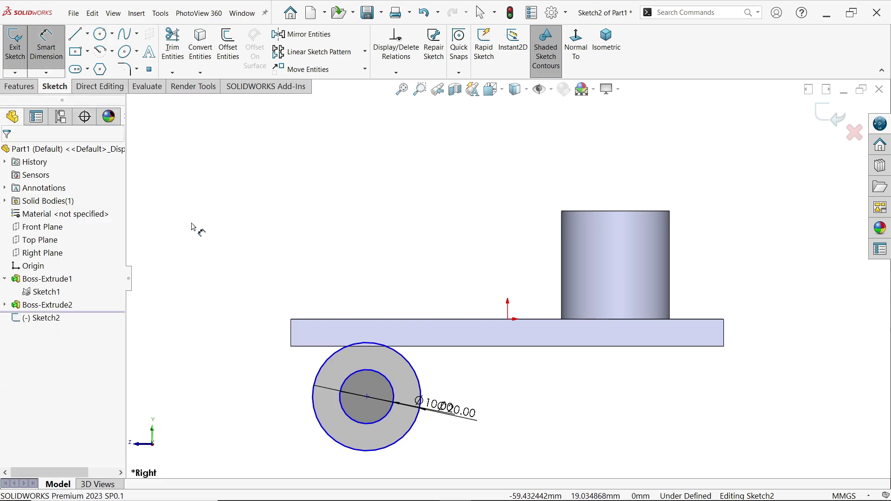
pyautogui.click(367, 397)
pyautogui.click(310, 320)
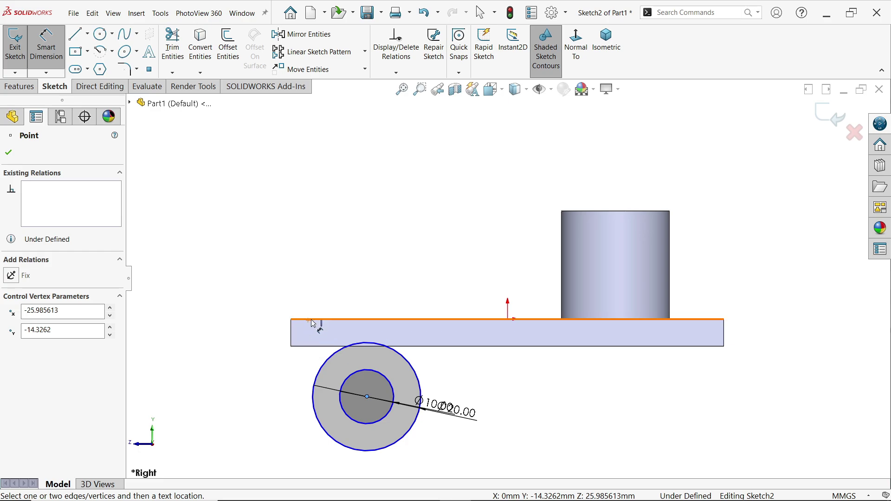
pyautogui.click(253, 360)
pyautogui.write('10')
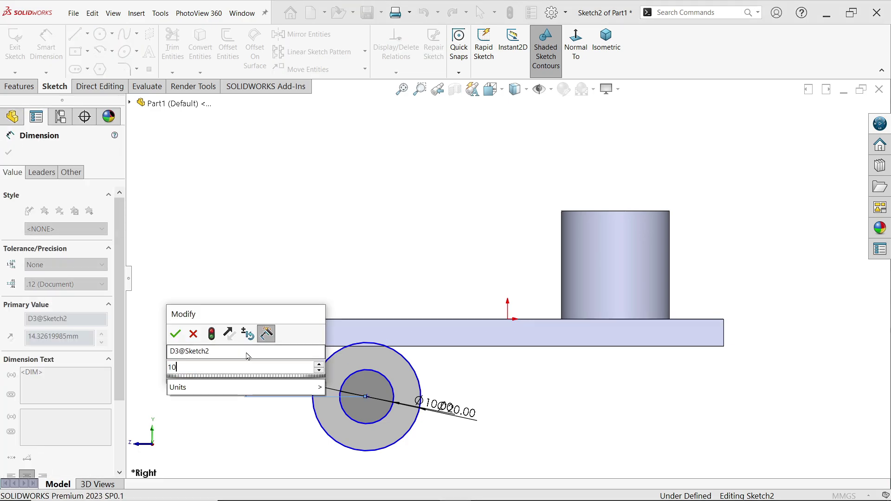
pyautogui.click(176, 334)
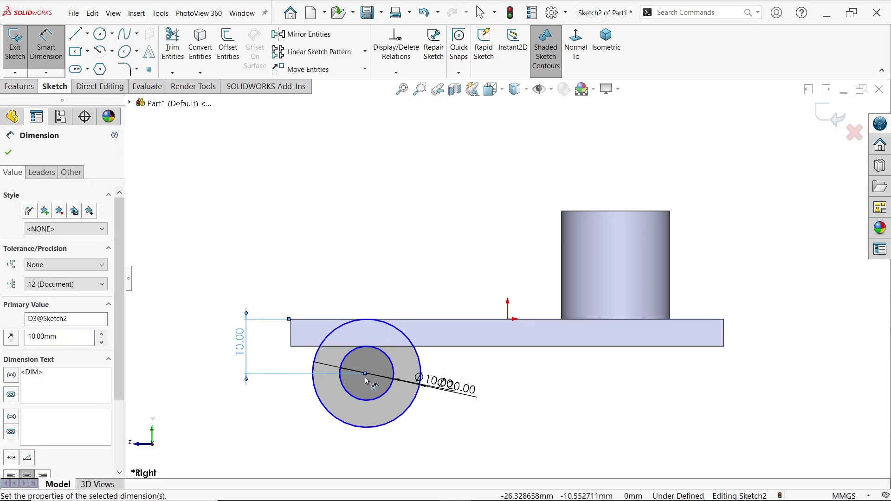
pyautogui.click(385, 393)
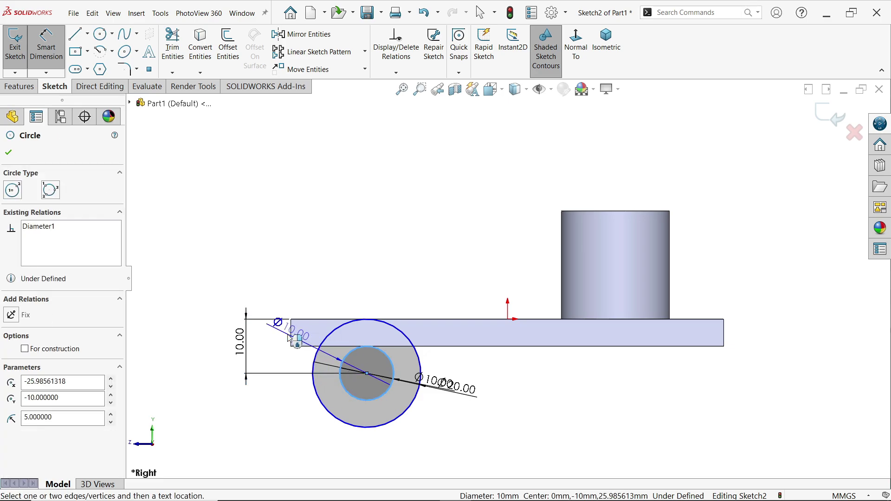
pyautogui.click(294, 342)
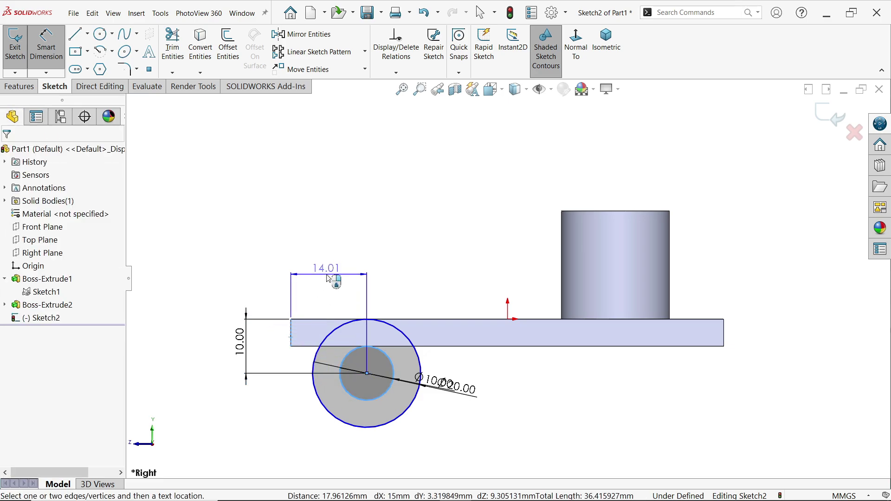
pyautogui.click(329, 279)
pyautogui.write('15')
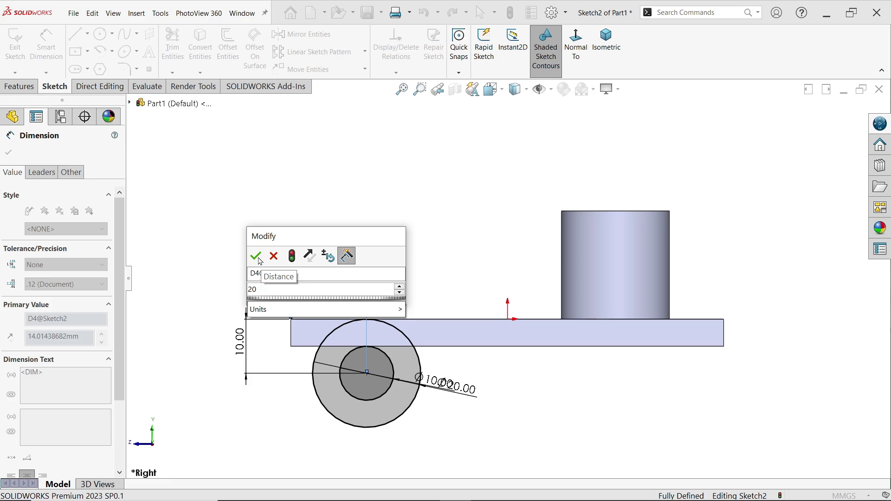
pyautogui.click(255, 255)
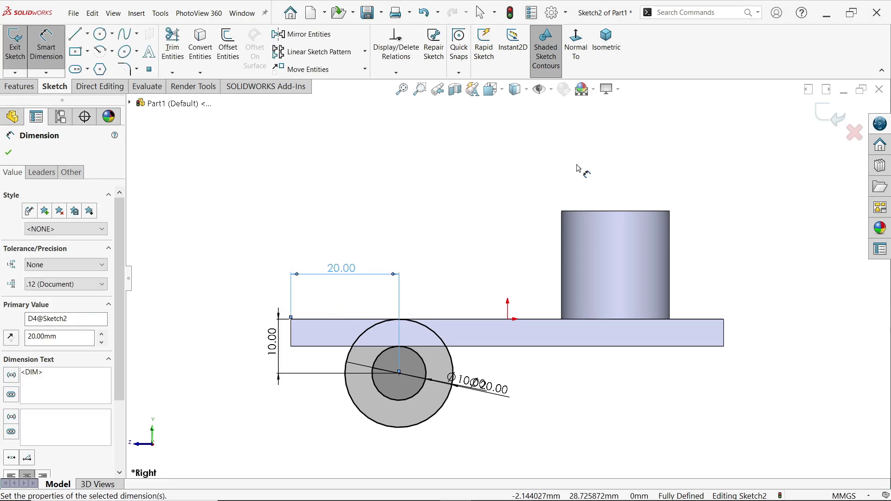
pyautogui.click(831, 117)
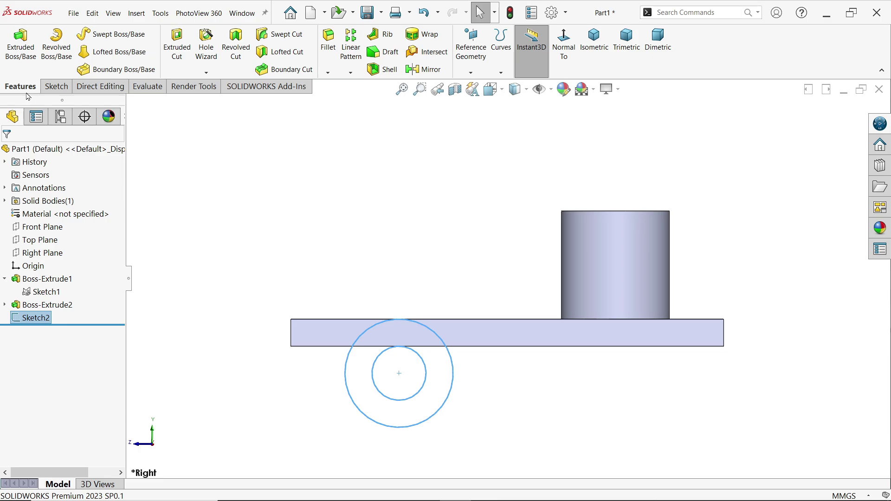
# - Extrude Sketch2's ring 30 mm with a Mid Plane end condition
pyautogui.click(21, 42)
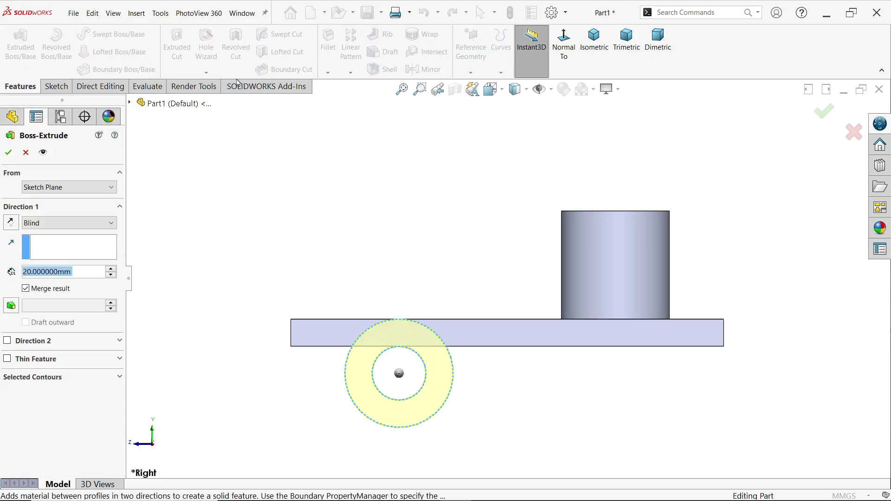
pyautogui.click(594, 40)
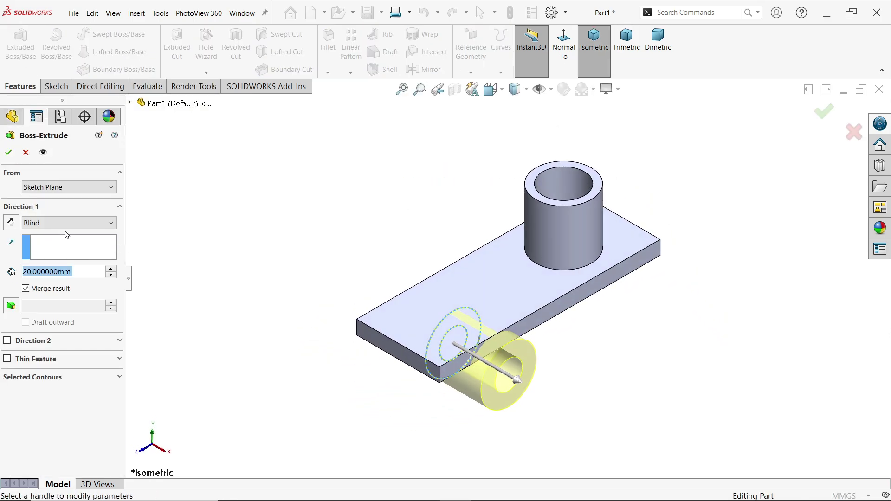
pyautogui.click(60, 224)
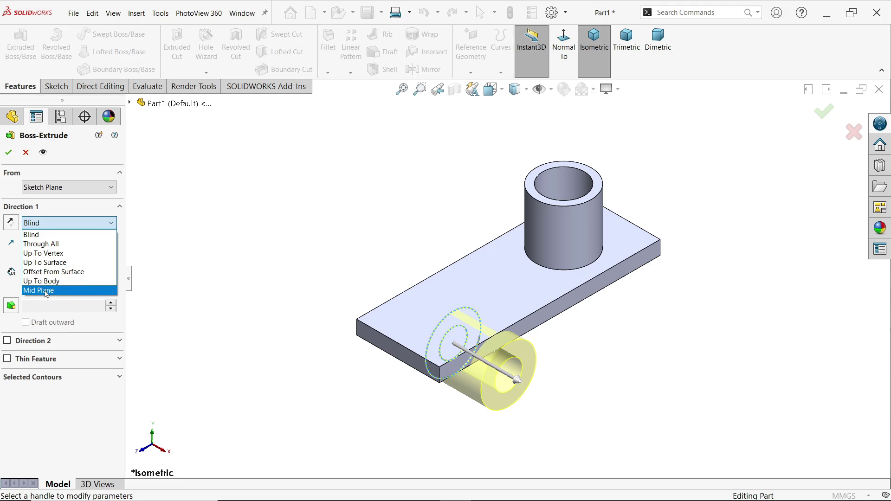
pyautogui.click(46, 291)
pyautogui.scroll(-2, 436, 340)
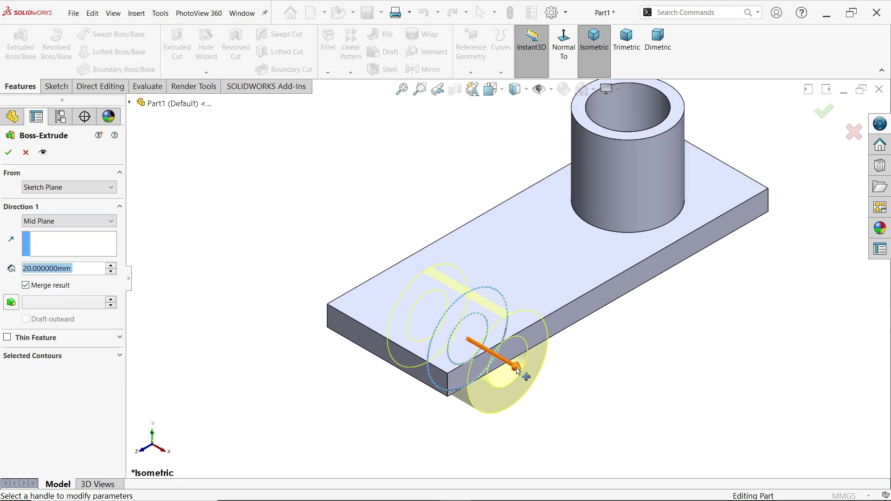
pyautogui.moveTo(525, 369); pyautogui.dragTo(598, 411)
pyautogui.click(590, 402)
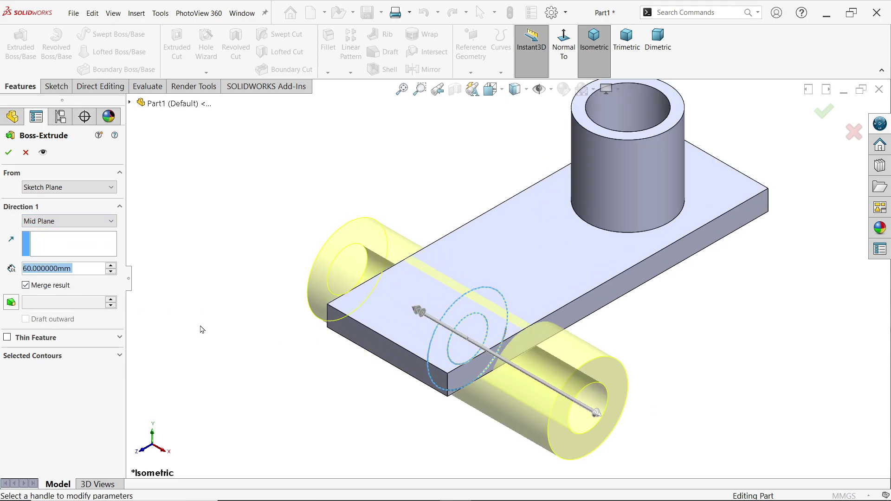
pyautogui.write('3')
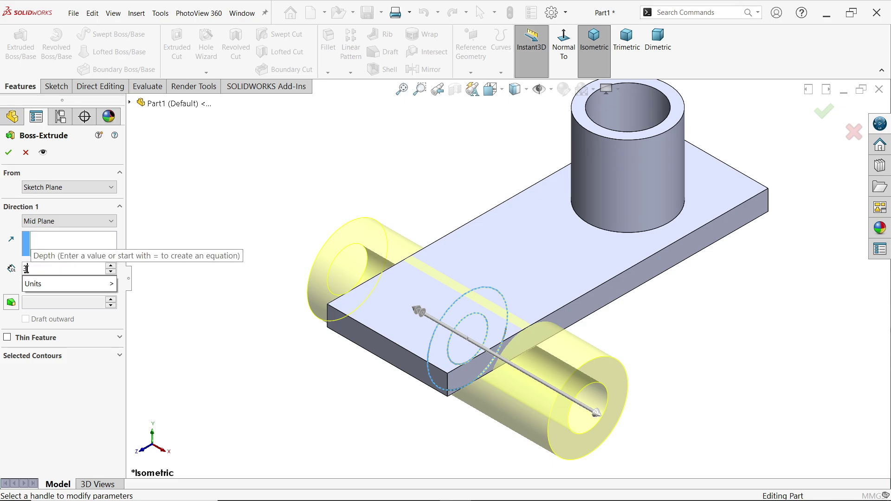
pyautogui.write('0')
pyautogui.press('Return')
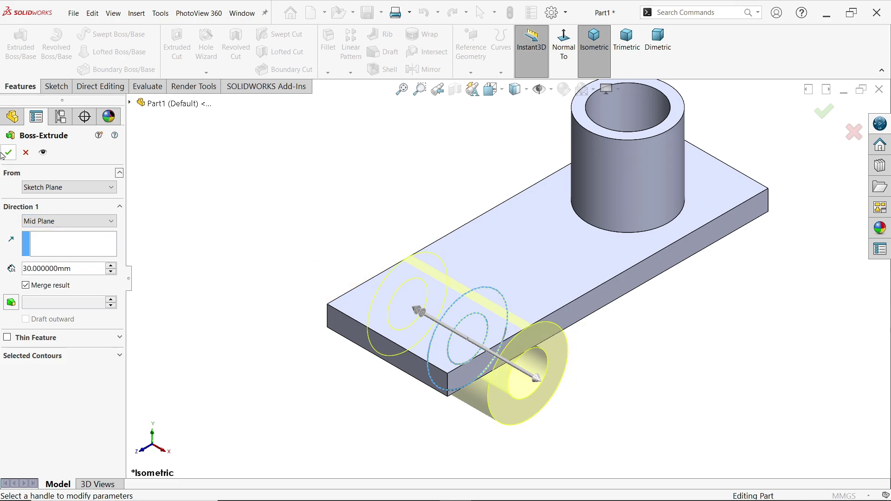
pyautogui.click(3, 154)
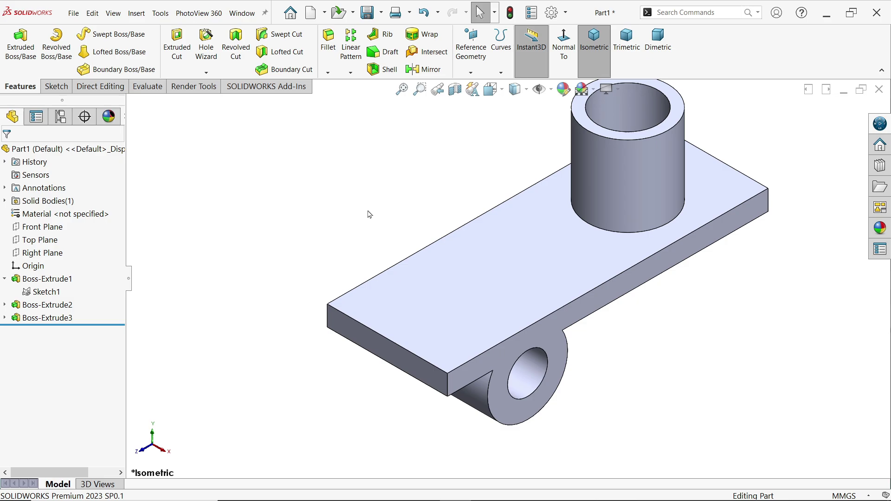
# - Switch to Acrobat and scroll through the Phase-1 top, front and section views
pyautogui.moveTo(370, 215)
pyautogui.mouseDown(button='middle')
pyautogui.moveTo(411, 185)
pyautogui.moveTo(428, 145)
pyautogui.moveTo(450, 152)
pyautogui.moveTo(366, 193)
pyautogui.moveTo(366, 175)
pyautogui.mouseUp(button='middle')
pyautogui.hotkey('alt', 'Tab')
pyautogui.scroll(1, 418, 308)
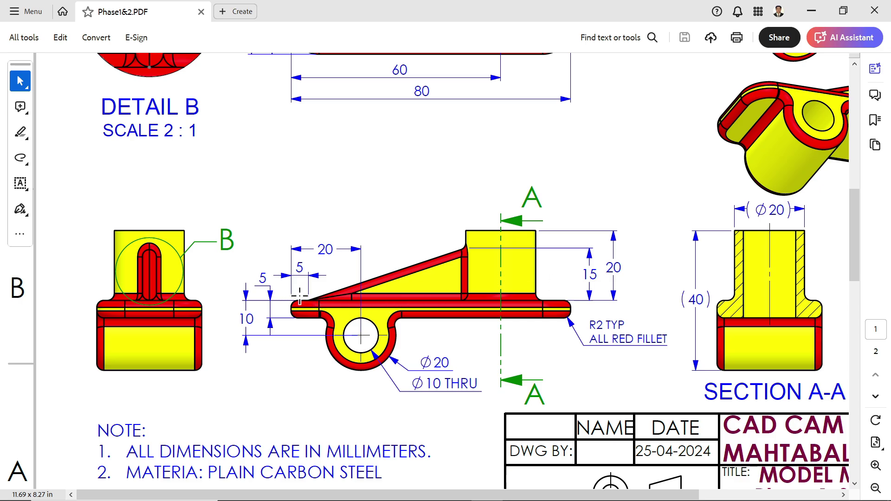
pyautogui.scroll(1, 351, 289)
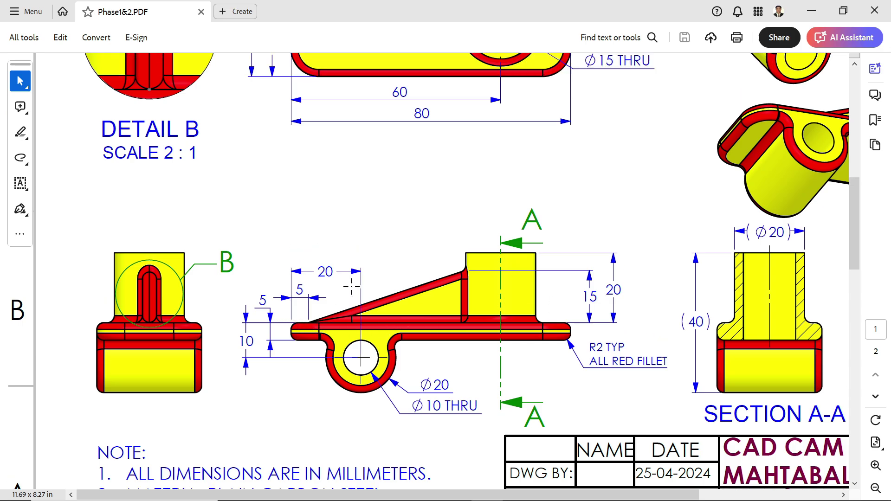
pyautogui.scroll(1, 352, 287)
pyautogui.scroll(2, 351, 287)
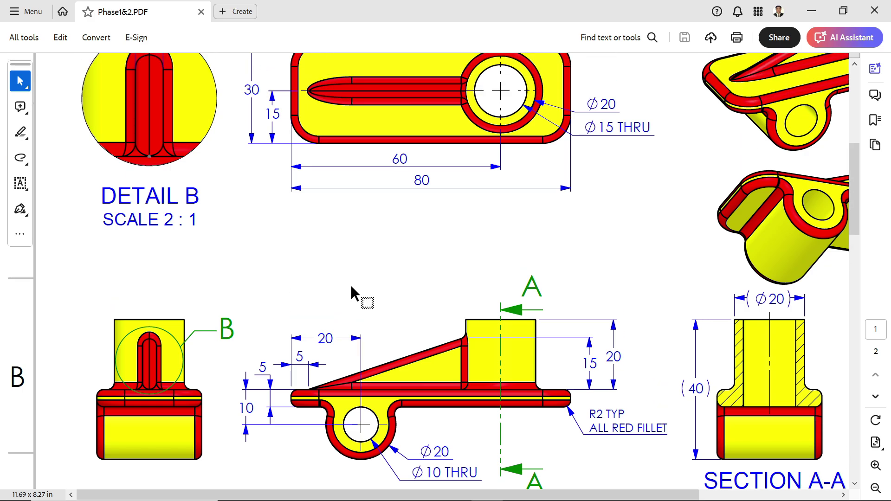
pyautogui.scroll(2, 351, 288)
pyautogui.scroll(3, 351, 288)
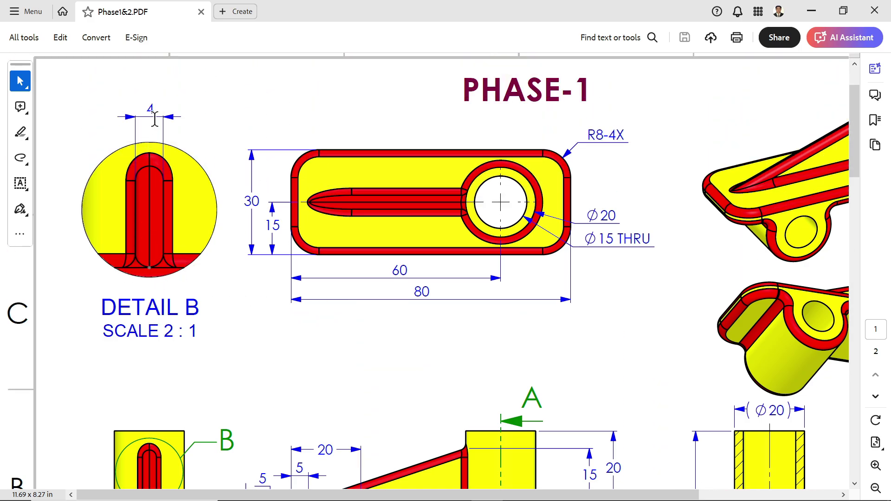
pyautogui.scroll(-5, 159, 237)
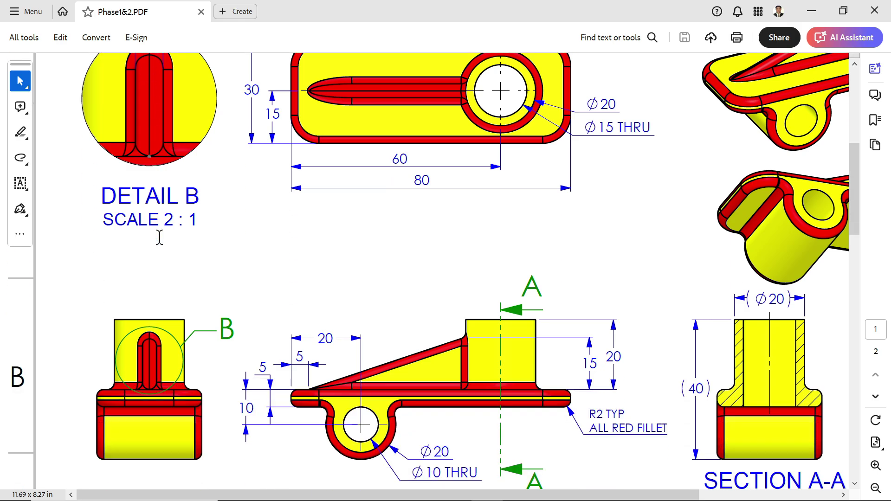
pyautogui.scroll(-2, 362, 284)
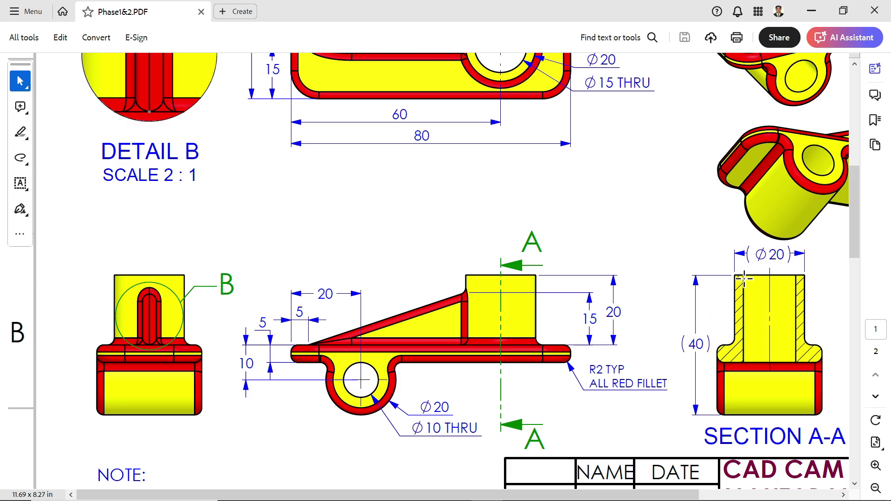
pyautogui.scroll(5, 533, 274)
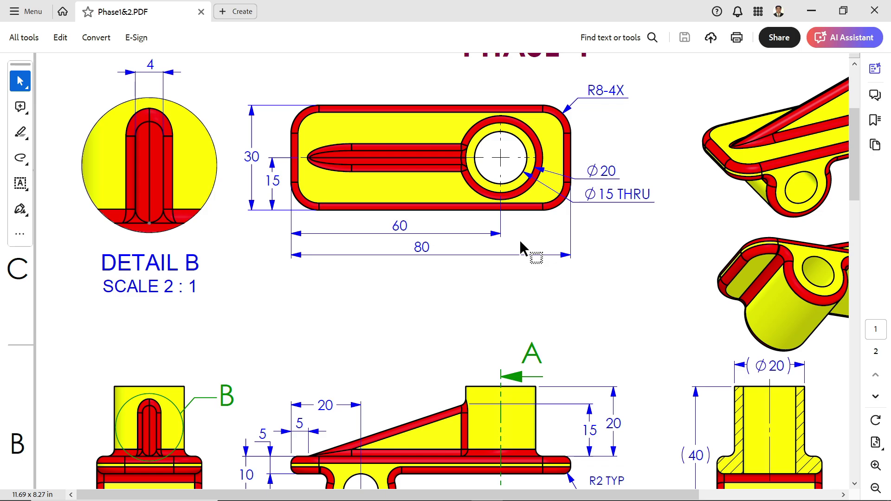
pyautogui.scroll(-3, 521, 242)
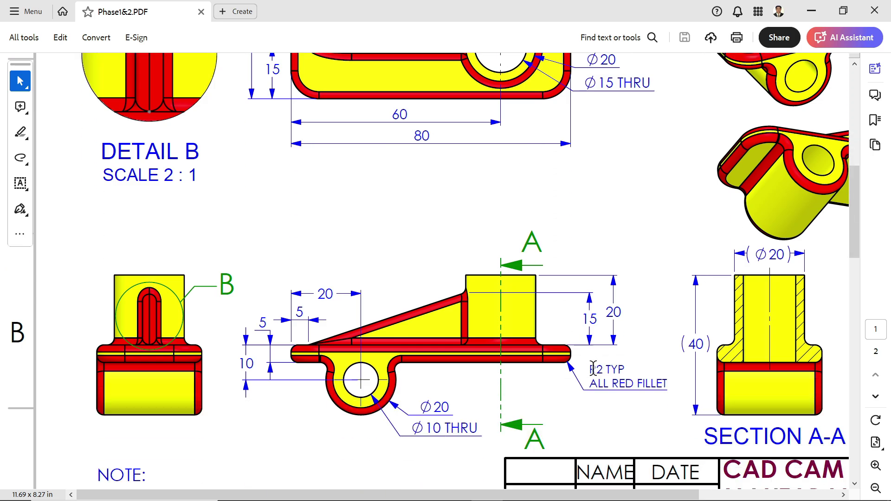
# - Highlight the R2 TYP fillet note and review the R8-4X corner radii
pyautogui.moveTo(588, 369); pyautogui.dragTo(617, 384)
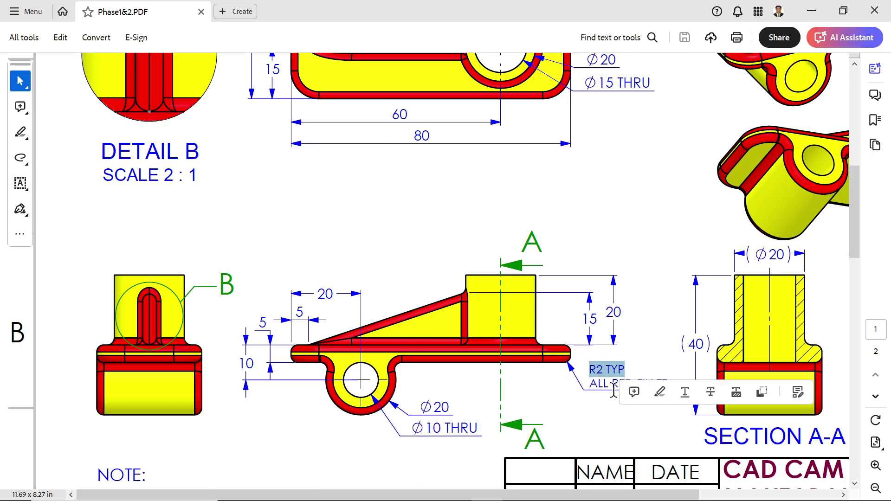
pyautogui.click(637, 393)
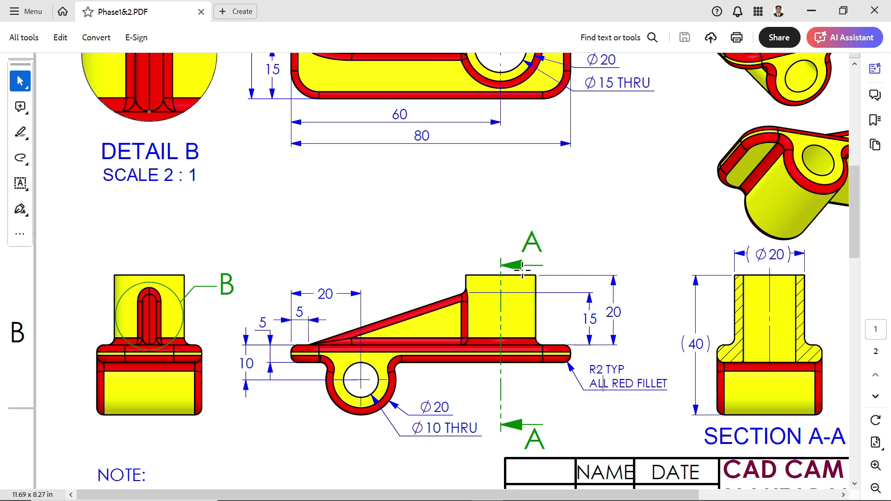
pyautogui.scroll(2, 453, 309)
pyautogui.scroll(2, 453, 308)
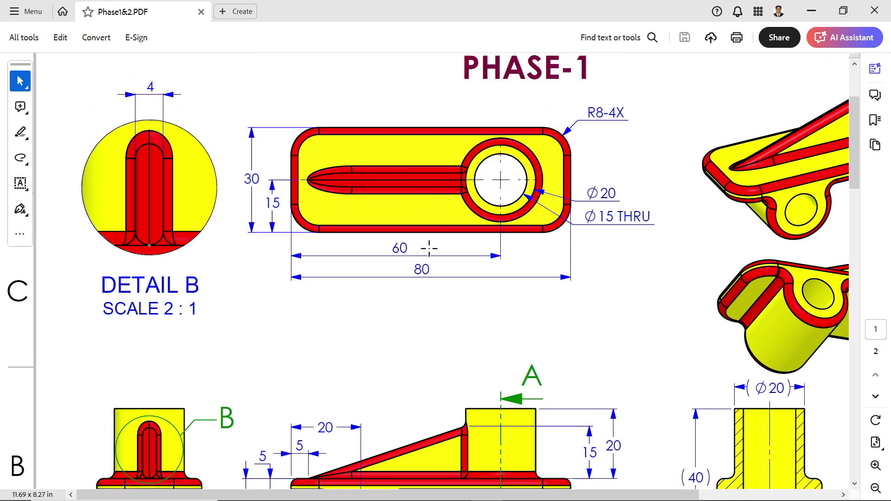
pyautogui.scroll(-1, 426, 260)
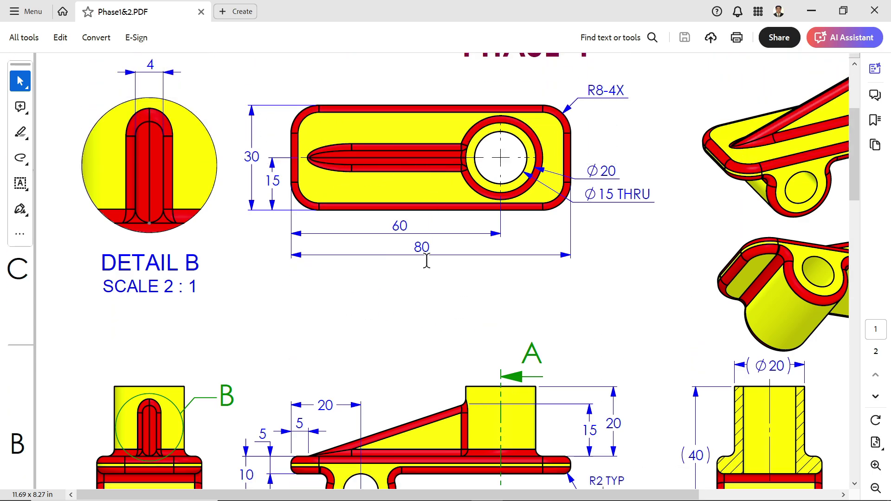
# - On the Right Plane, sketch a slanted line from the base top edge to the cylinder
pyautogui.click(816, 18)
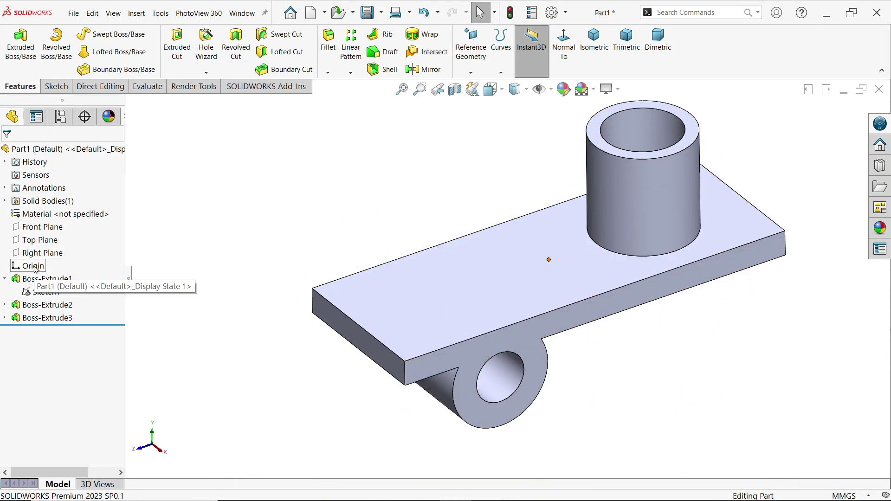
pyautogui.click(39, 253)
pyautogui.click(54, 247)
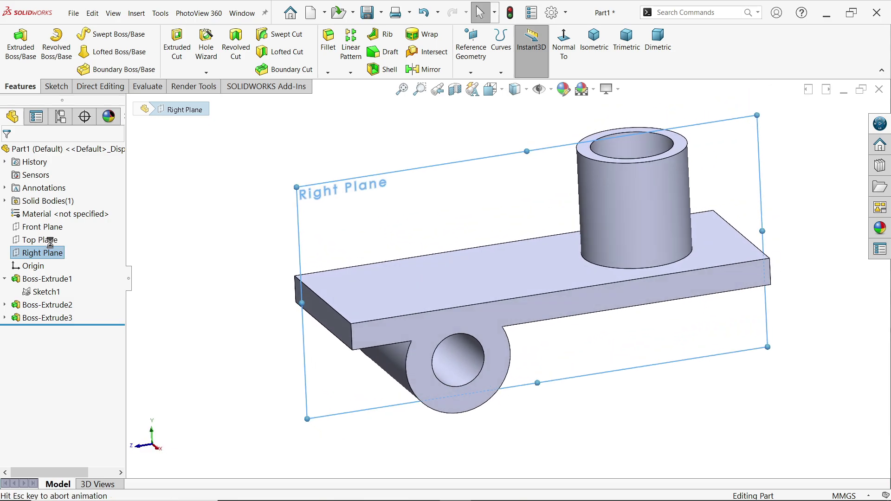
pyautogui.click(75, 34)
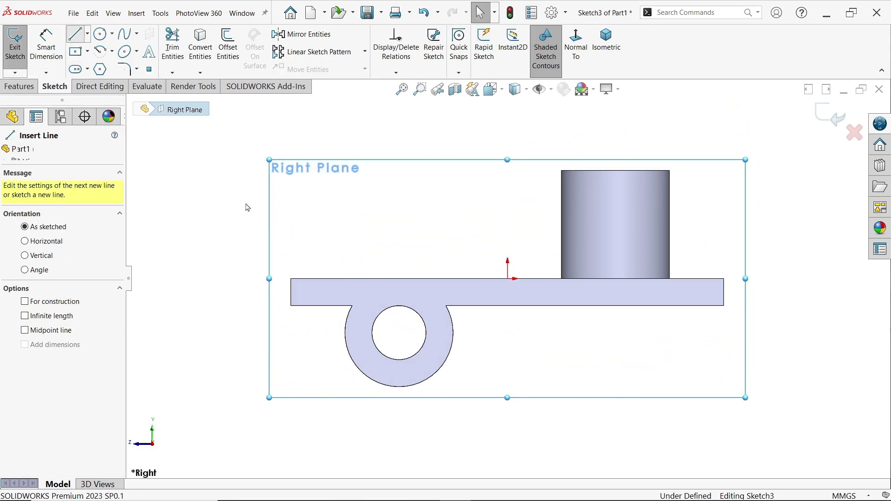
pyautogui.click(332, 280)
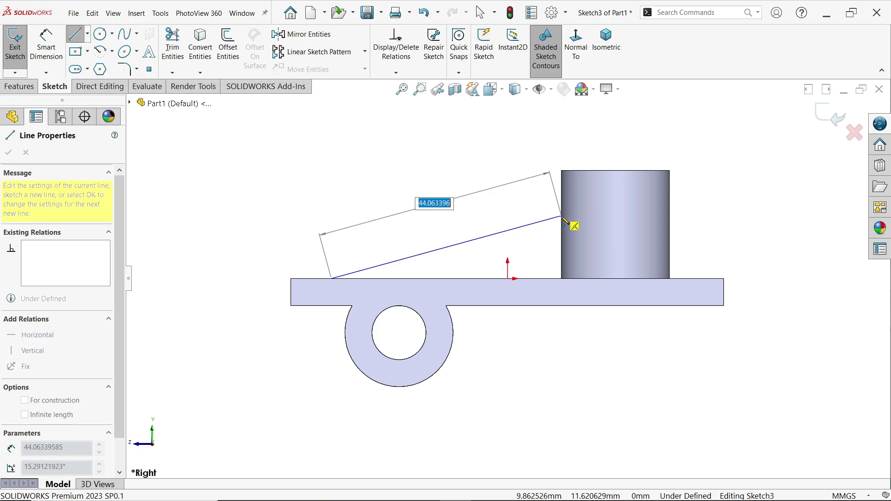
pyautogui.click(562, 217)
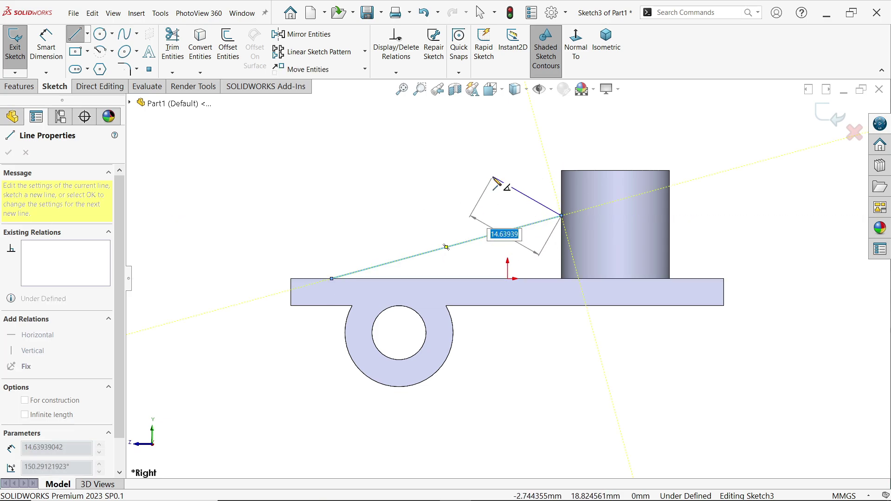
pyautogui.press('Escape')
# - Dimension the line 5 mm from the left end and 15 mm high
pyautogui.click(46, 44)
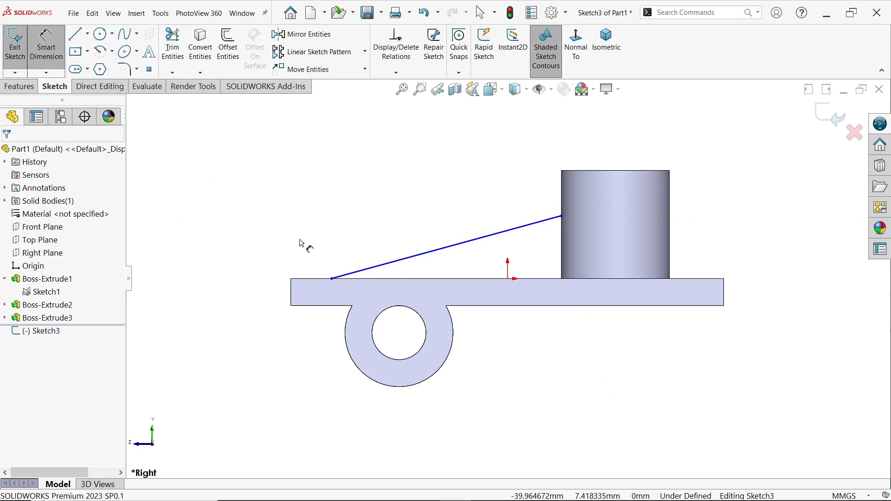
pyautogui.click(333, 280)
pyautogui.click(293, 292)
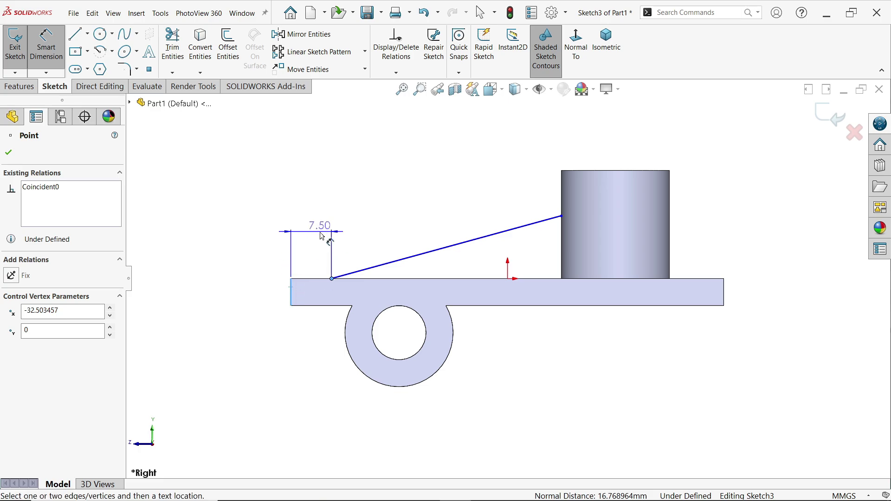
pyautogui.click(319, 226)
pyautogui.write('5')
pyautogui.click(249, 214)
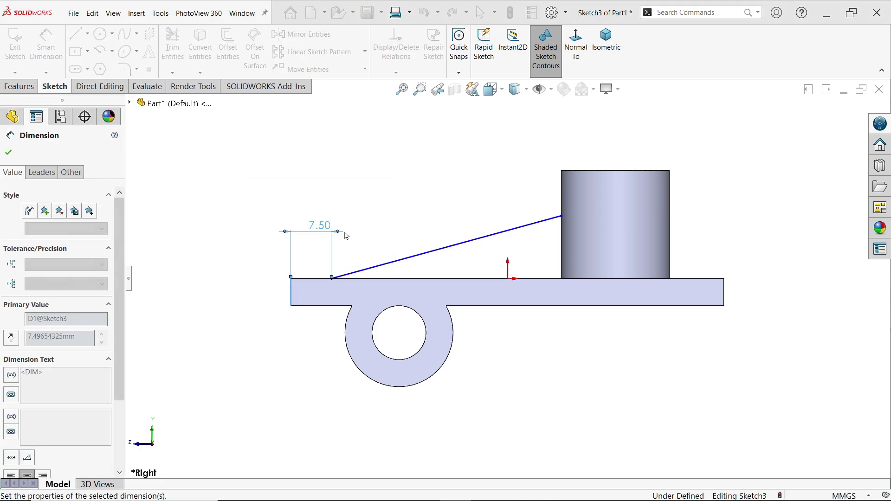
pyautogui.click(561, 216)
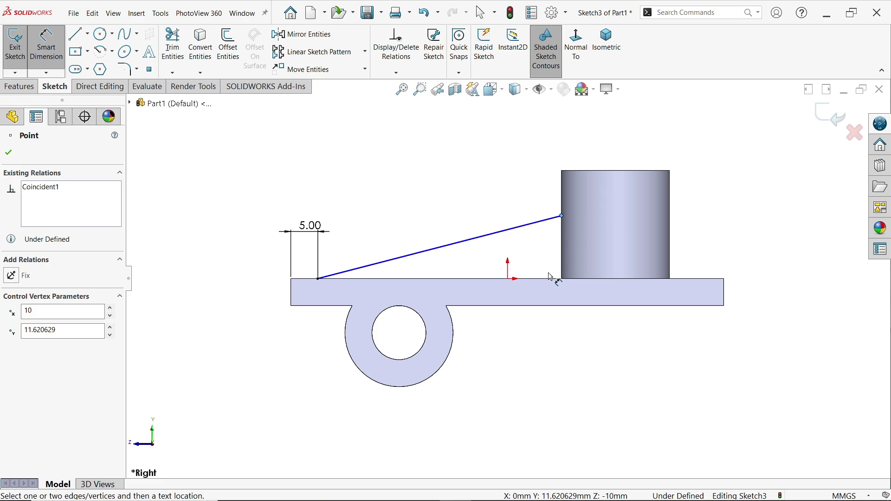
pyautogui.click(552, 279)
pyautogui.click(747, 251)
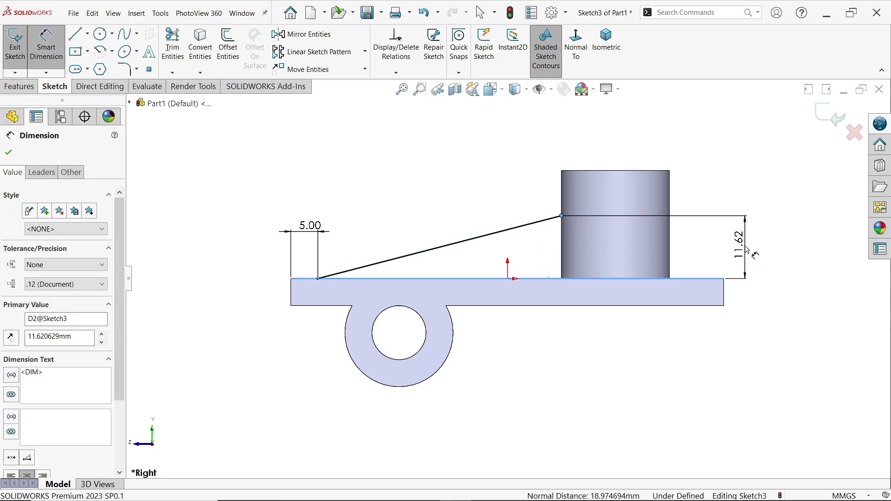
pyautogui.click(674, 227)
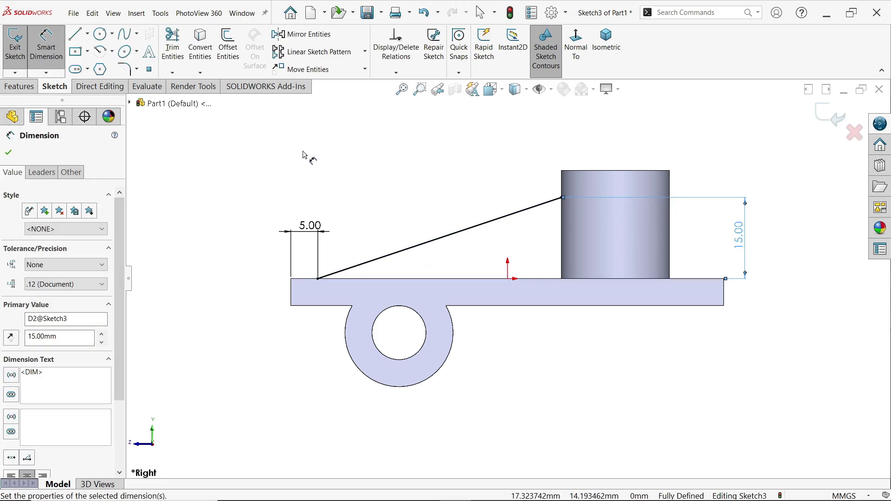
# - Create Rib1 from the slanted Sketch3 line, 4 mm thick, checked in isometric view
pyautogui.click(23, 88)
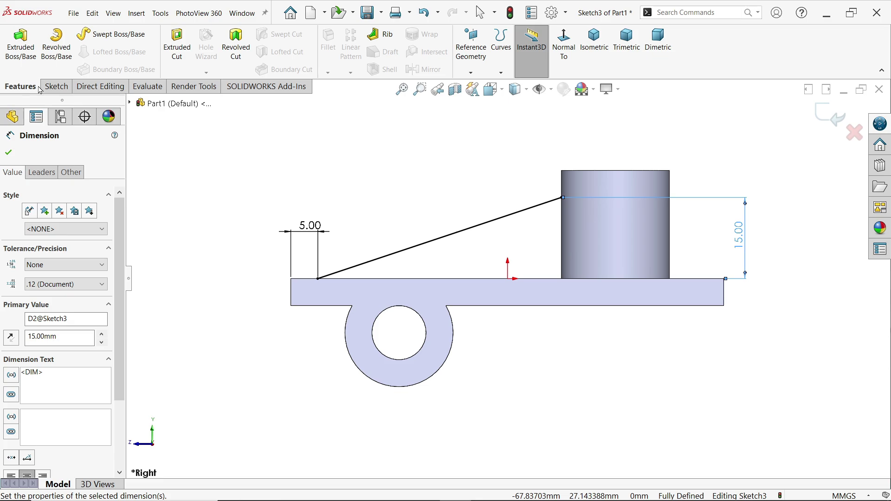
pyautogui.click(380, 34)
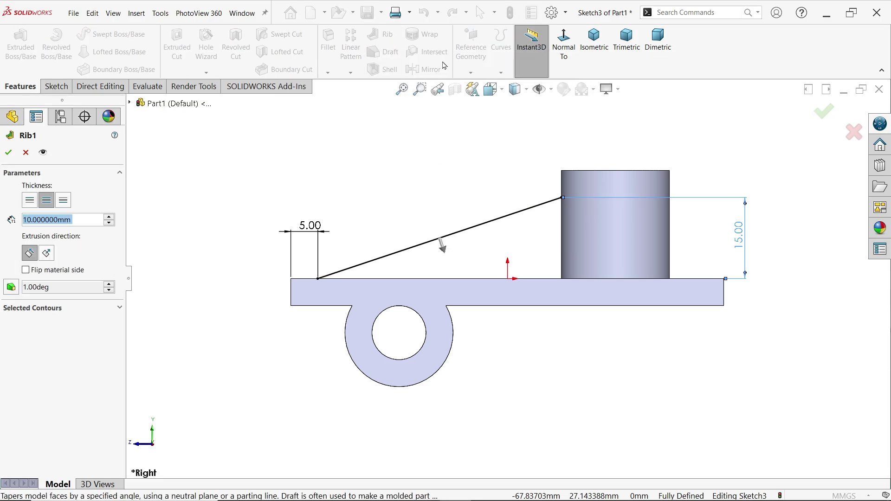
pyautogui.click(594, 40)
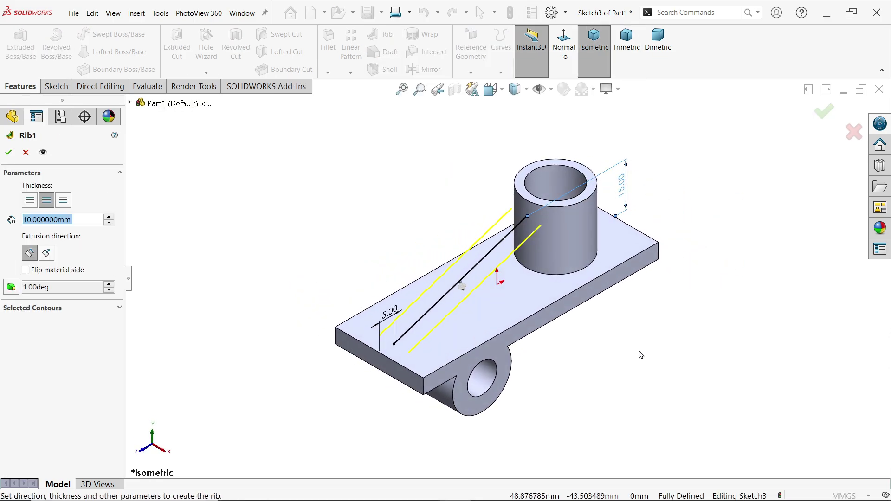
pyautogui.scroll(-2, 622, 353)
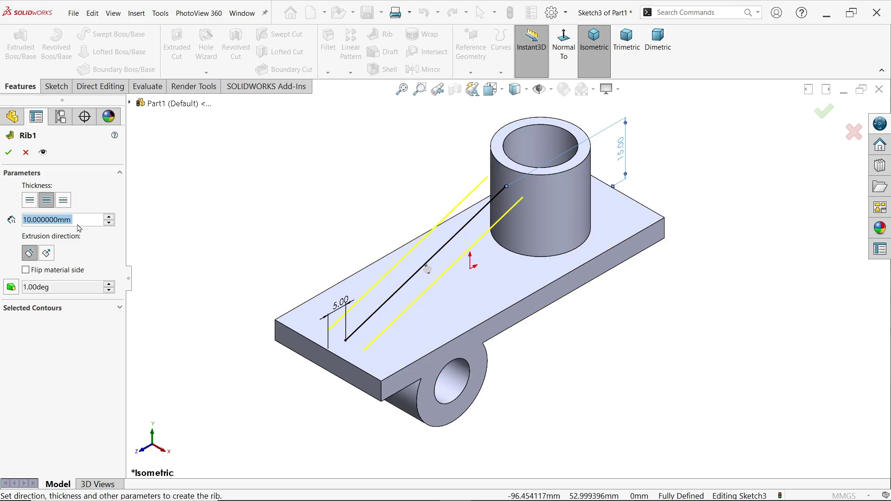
pyautogui.write('4')
pyautogui.press('Return')
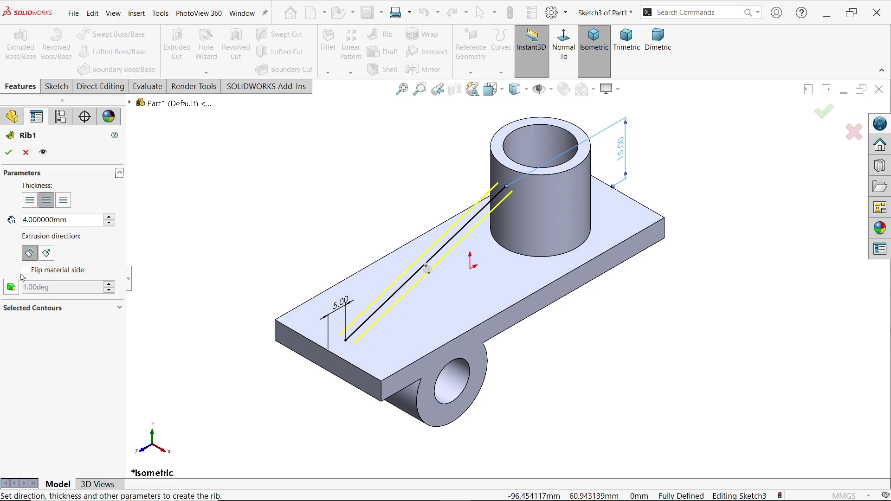
pyautogui.click(10, 154)
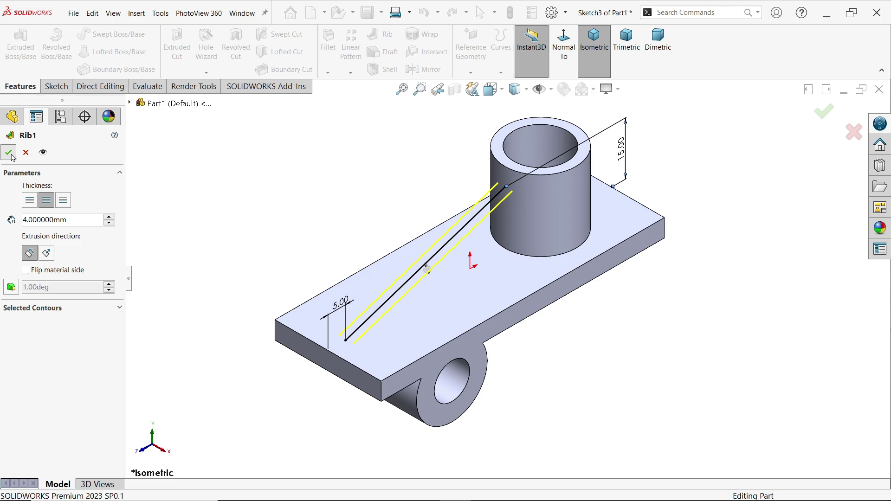
pyautogui.click(258, 214)
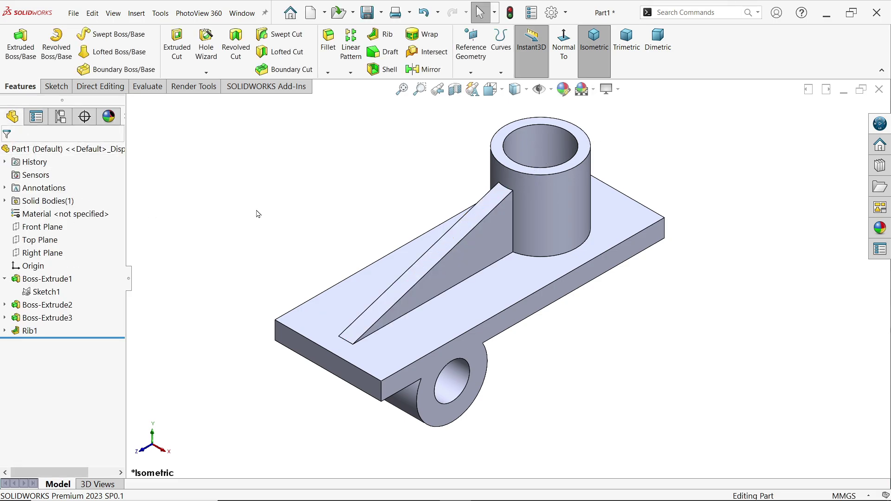
# - Add Fillet1, an 8 mm circular fillet on the base plate's four vertical corner edges
pyautogui.click(328, 51)
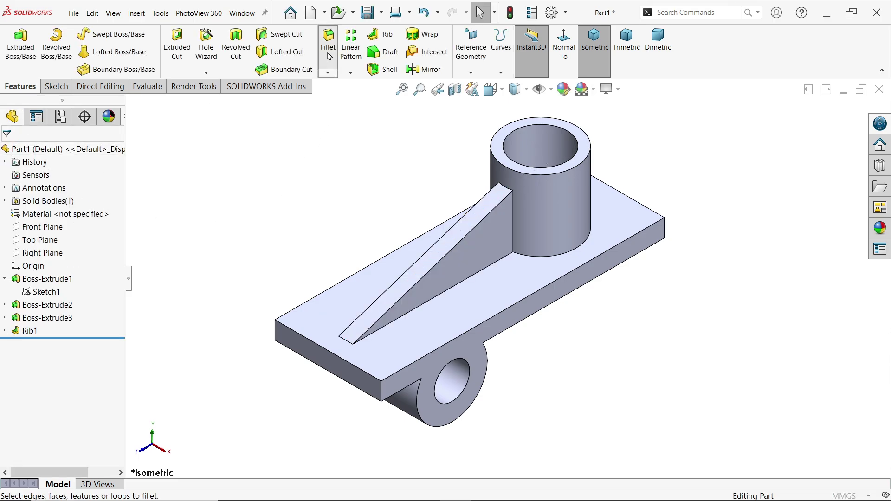
pyautogui.write('8.000000mm')
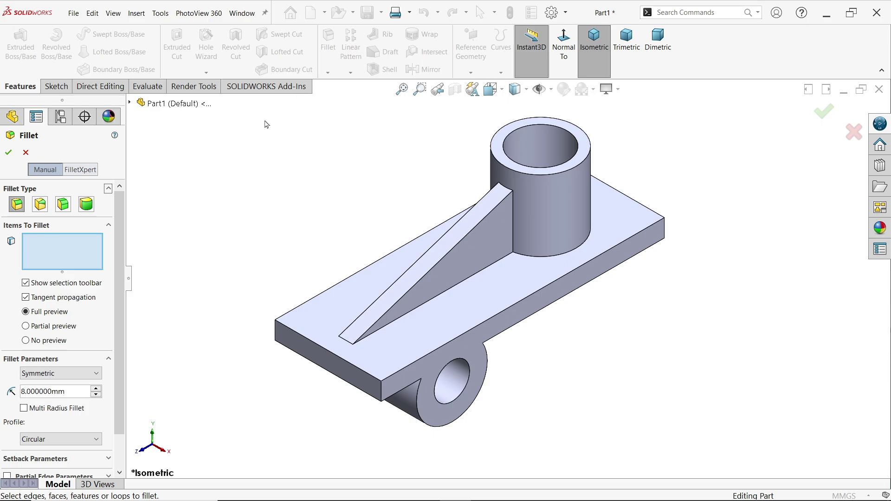
pyautogui.click(379, 395)
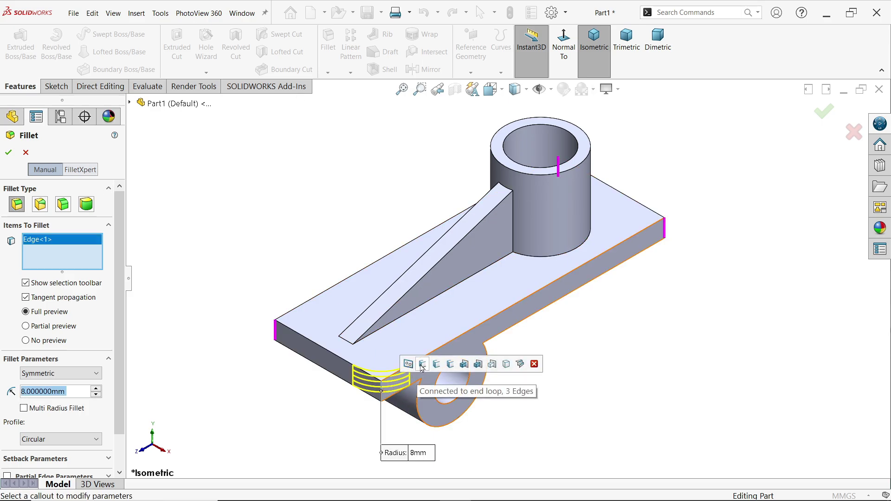
pyautogui.click(423, 366)
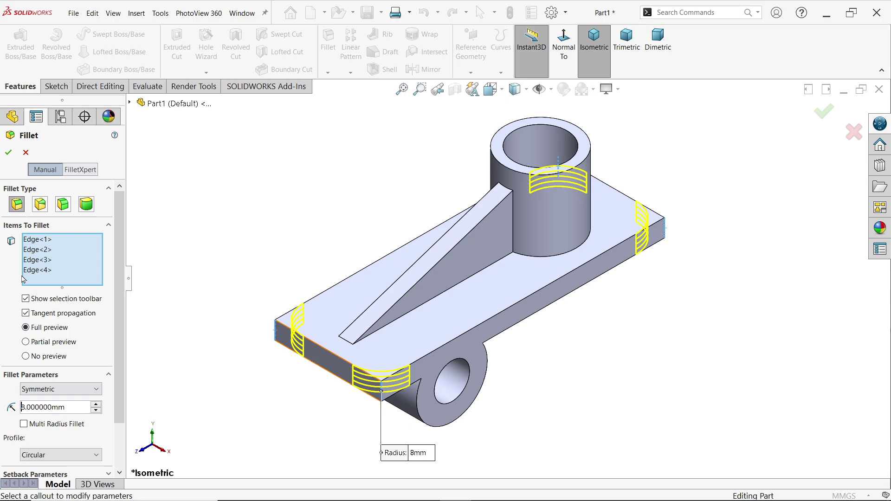
pyautogui.scroll(-3, 119, 325)
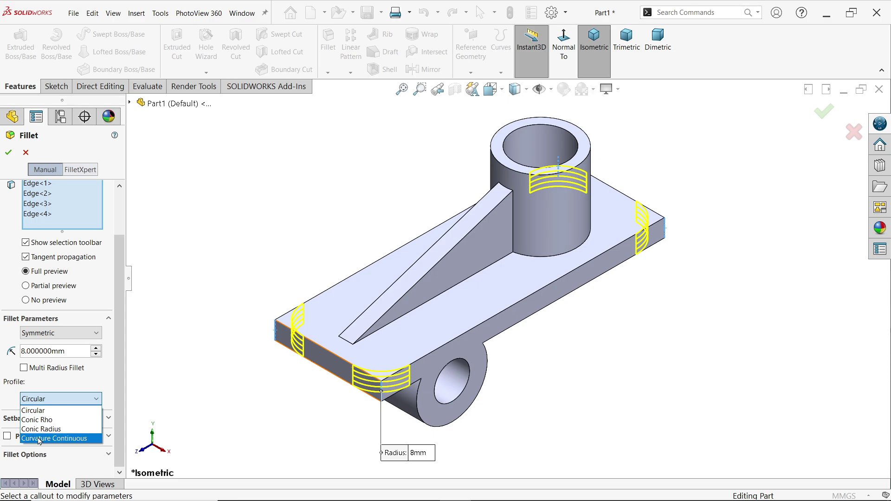
pyautogui.click(44, 406)
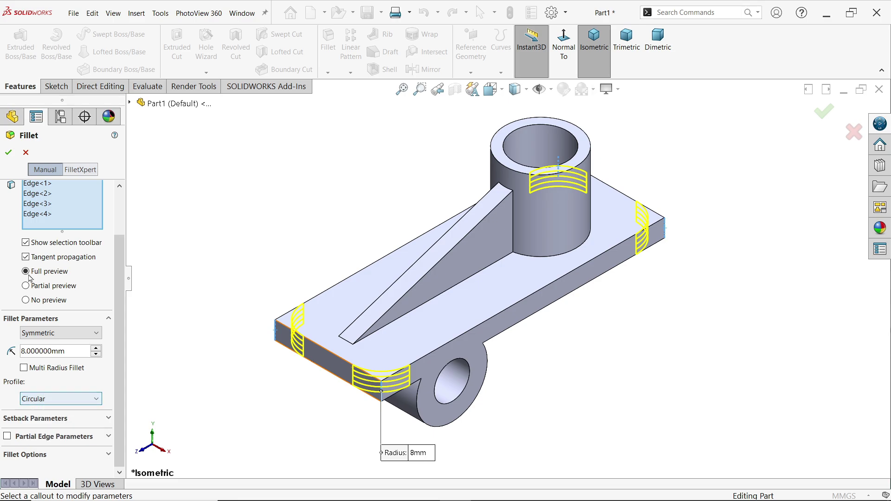
pyautogui.click(10, 155)
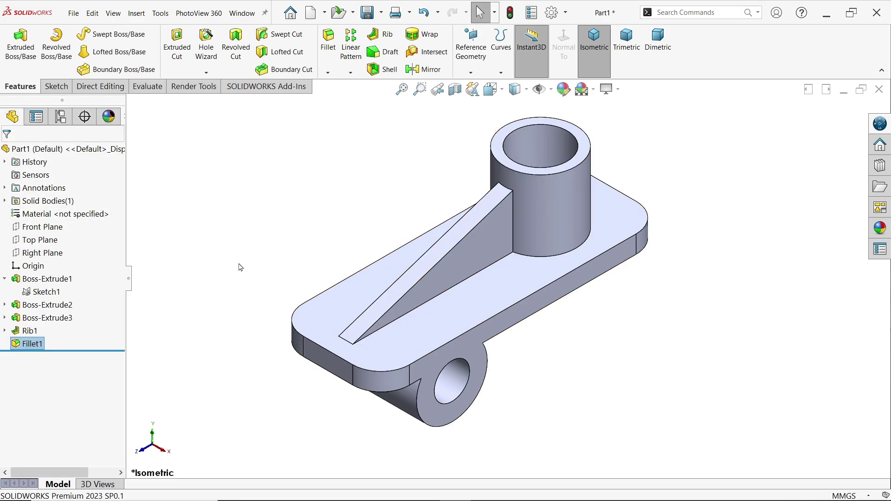
# - Add Fillet2, a 2 mm fillet on the rib's top and side edges and the cylinder's base edge
pyautogui.click(328, 42)
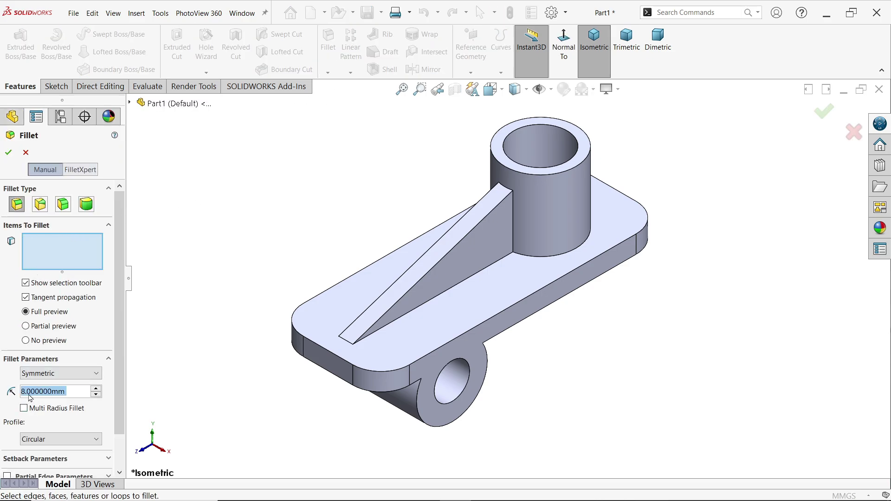
pyautogui.write('2')
pyautogui.press('Return')
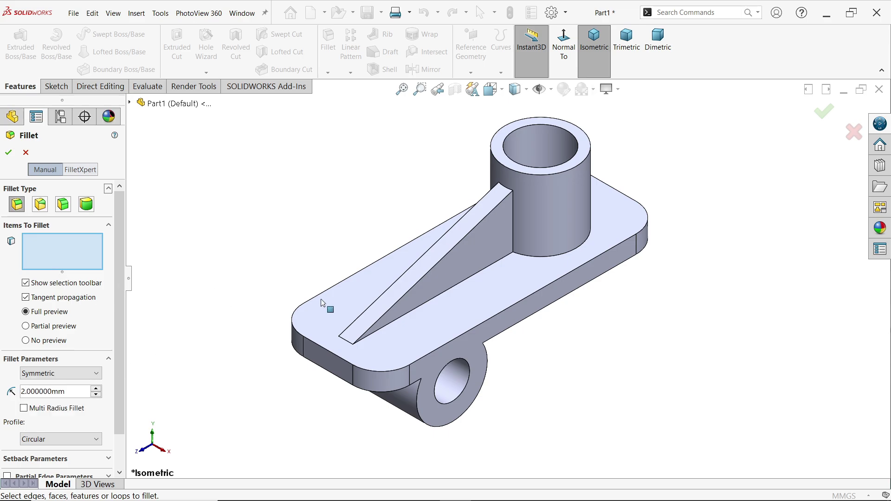
pyautogui.click(438, 262)
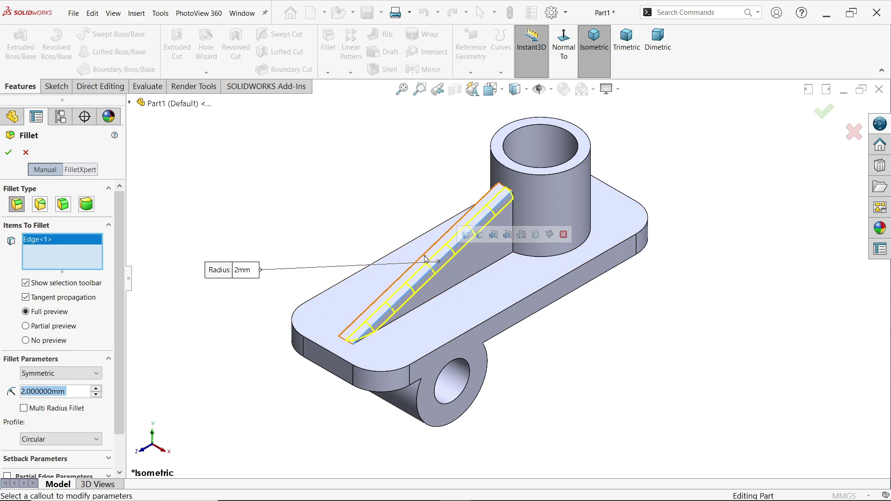
pyautogui.click(425, 258)
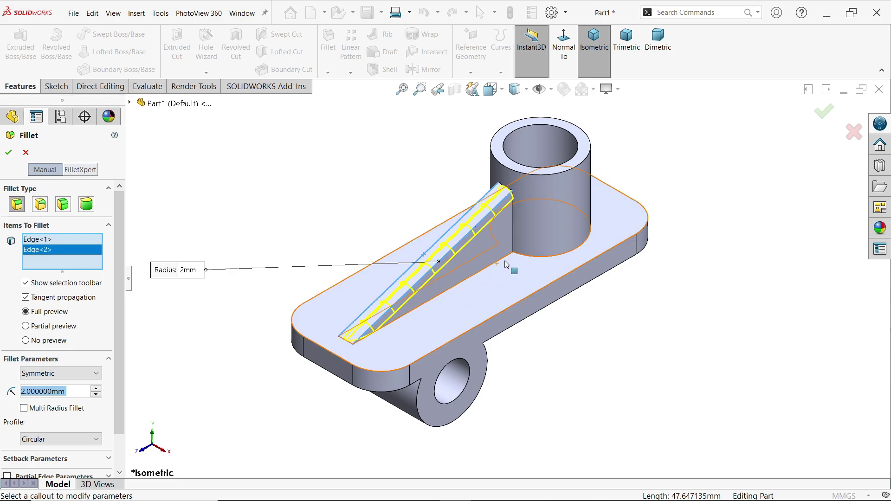
pyautogui.click(534, 257)
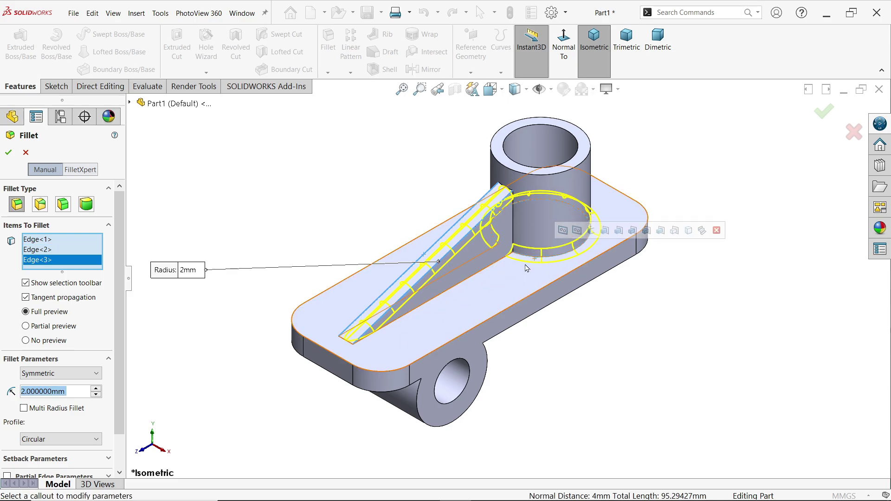
pyautogui.click(484, 273)
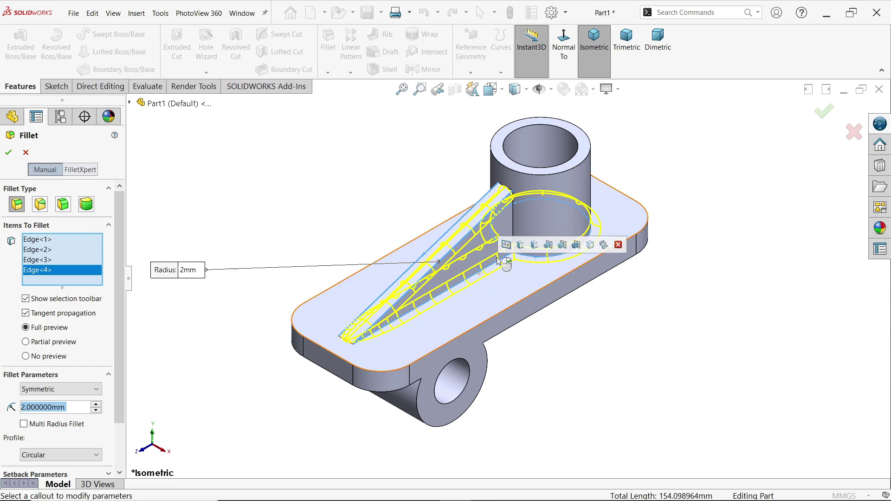
pyautogui.click(514, 218)
pyautogui.moveTo(513, 215)
pyautogui.mouseDown(button='middle')
pyautogui.moveTo(564, 287)
pyautogui.moveTo(510, 257)
pyautogui.moveTo(454, 285)
pyautogui.mouseUp(button='middle')
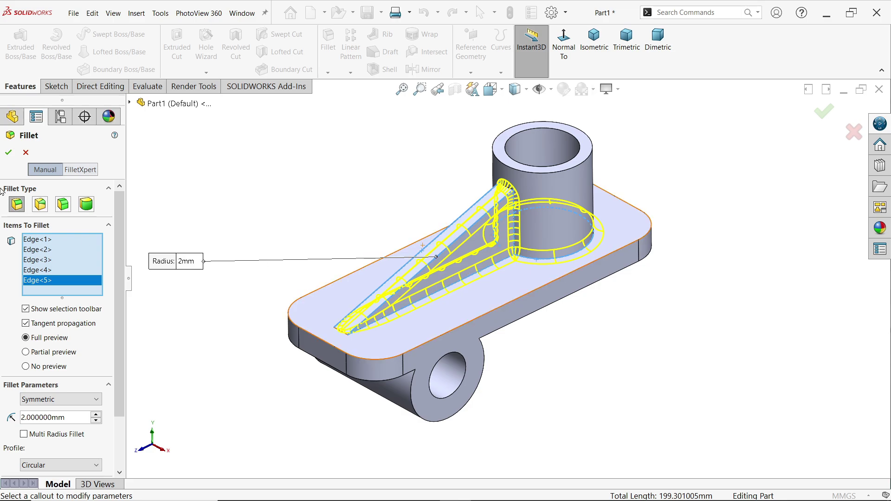
pyautogui.click(9, 154)
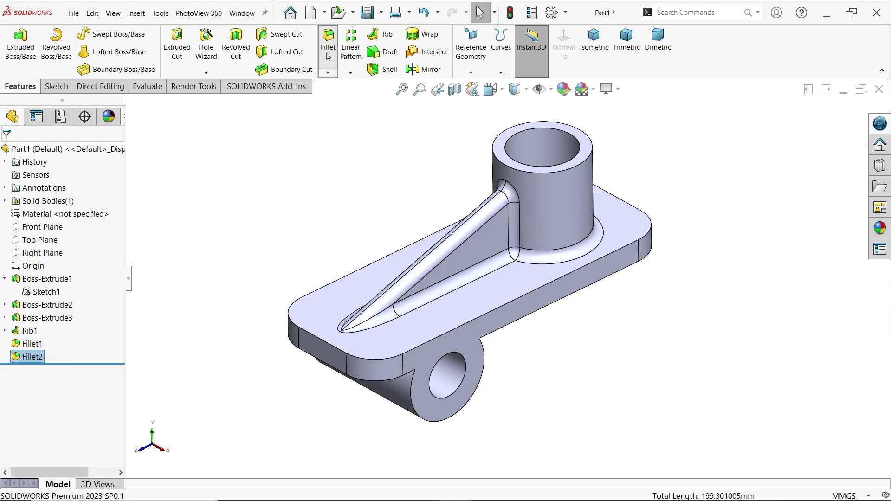
# - Add Fillet3, a 2 mm fillet on the plate's top and bottom edge loops and underside edges
pyautogui.press('Return')
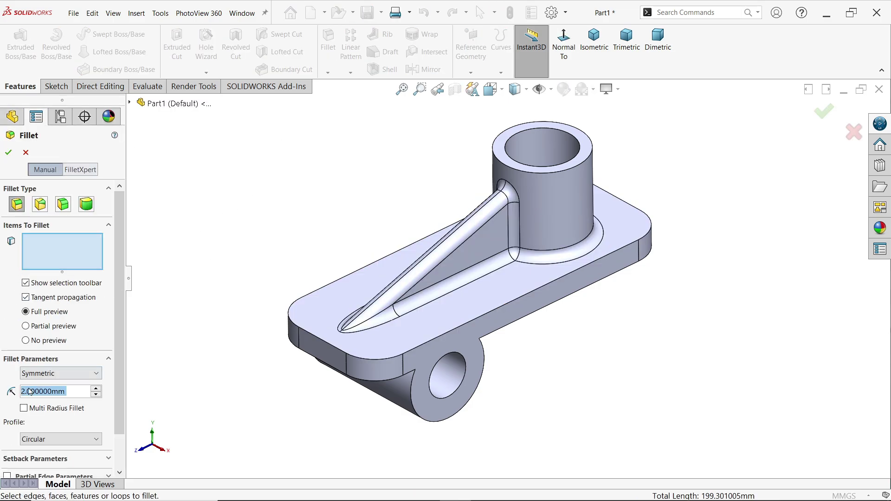
pyautogui.click(496, 315)
pyautogui.click(524, 322)
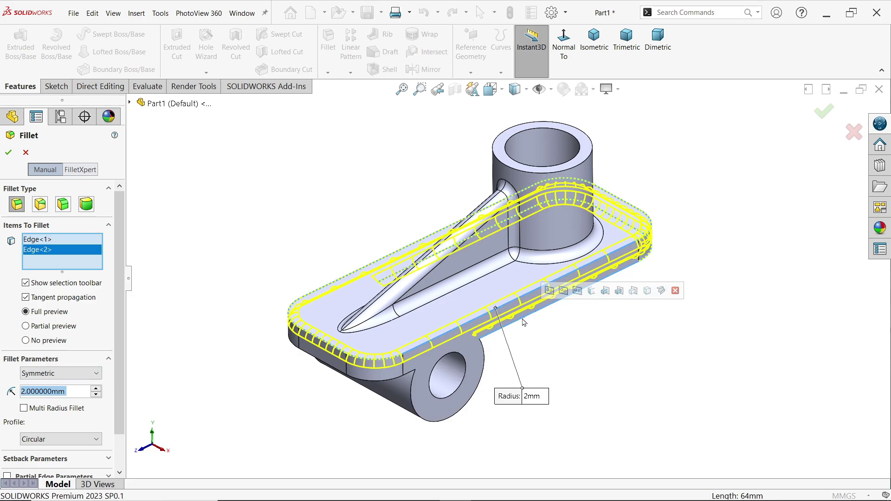
pyautogui.moveTo(570, 404)
pyautogui.mouseDown(button='middle')
pyautogui.moveTo(563, 260)
pyautogui.moveTo(507, 165)
pyautogui.mouseUp(button='middle')
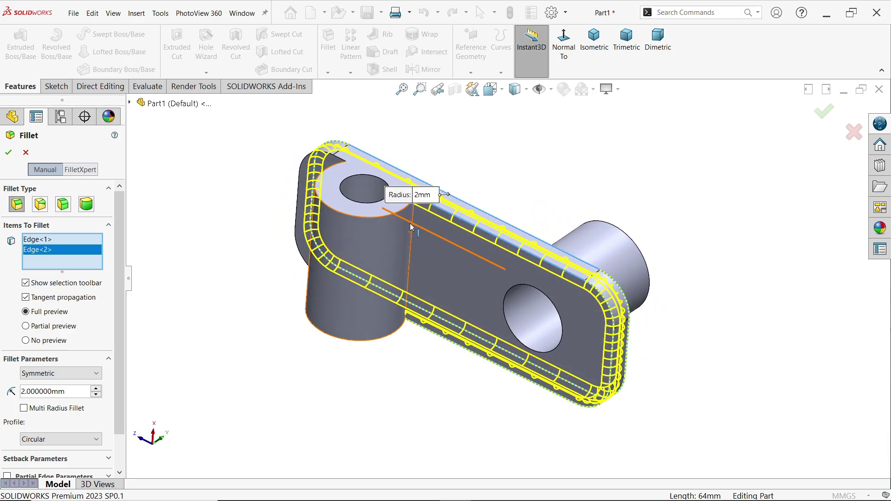
pyautogui.click(413, 243)
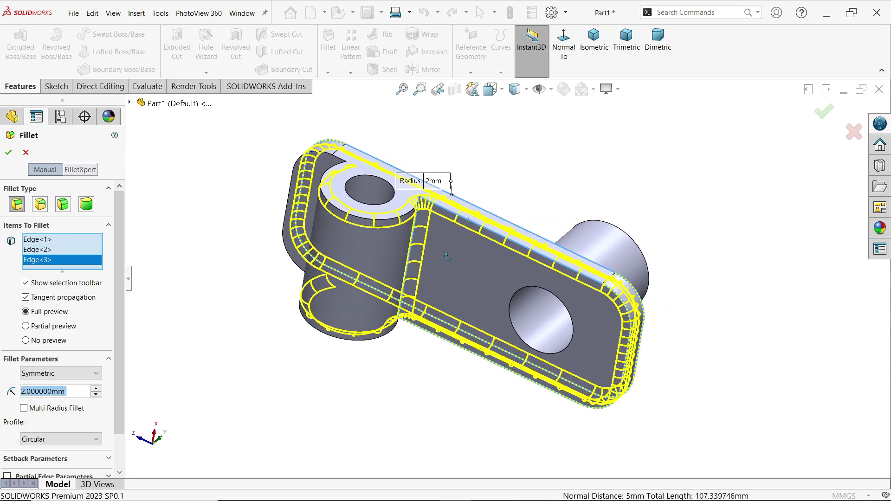
pyautogui.moveTo(415, 242); pyautogui.dragTo(373, 229, button='middle')
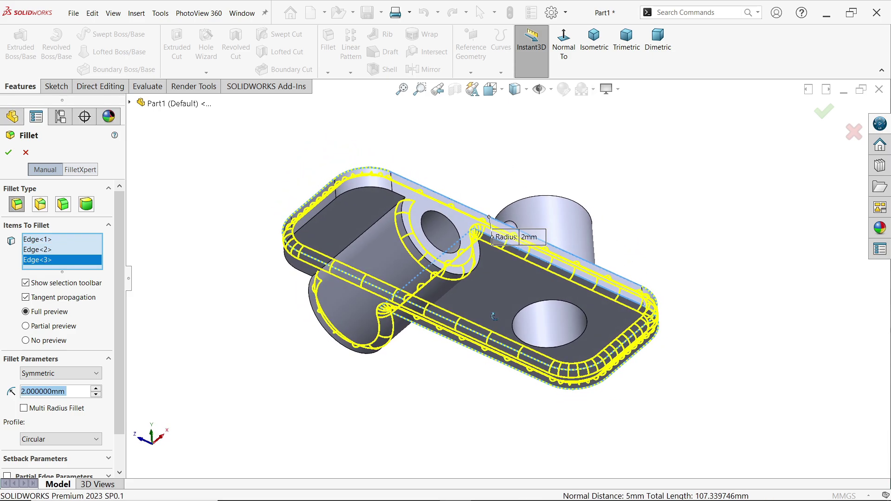
pyautogui.click(380, 221)
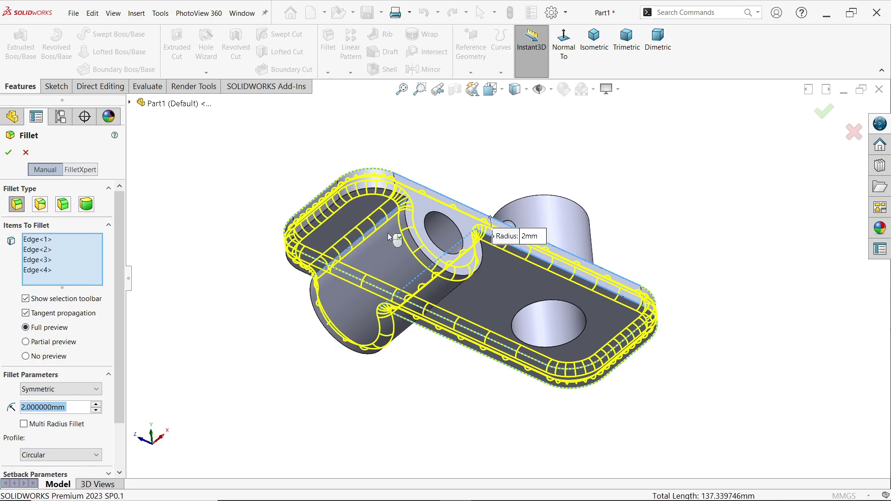
pyautogui.moveTo(381, 221)
pyautogui.mouseDown(button='middle')
pyautogui.moveTo(352, 163)
pyautogui.moveTo(434, 389)
pyautogui.moveTo(270, 298)
pyautogui.mouseUp(button='middle')
pyautogui.click(8, 152)
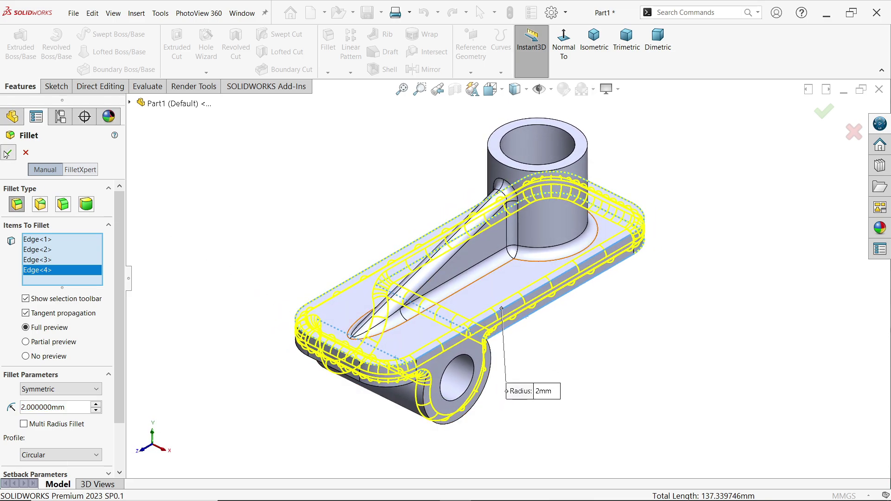
pyautogui.click(67, 153)
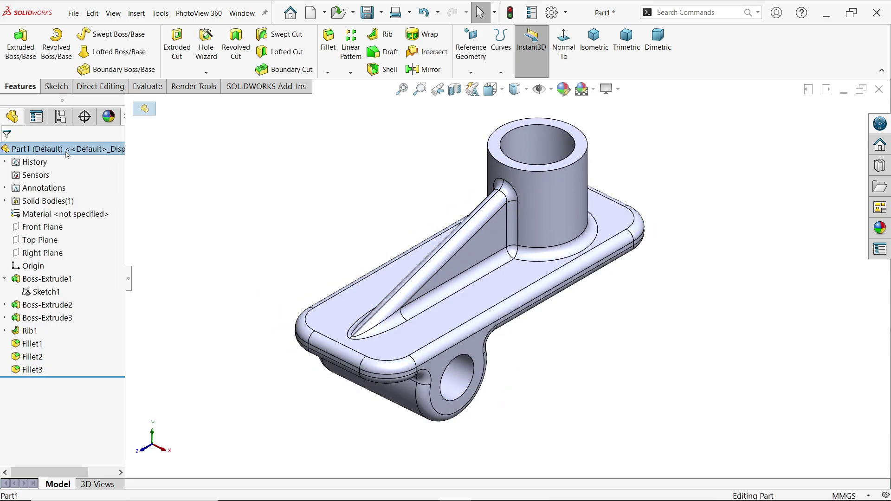
# - Return the bracket to the standard isometric view and zoom in
pyautogui.click(351, 172)
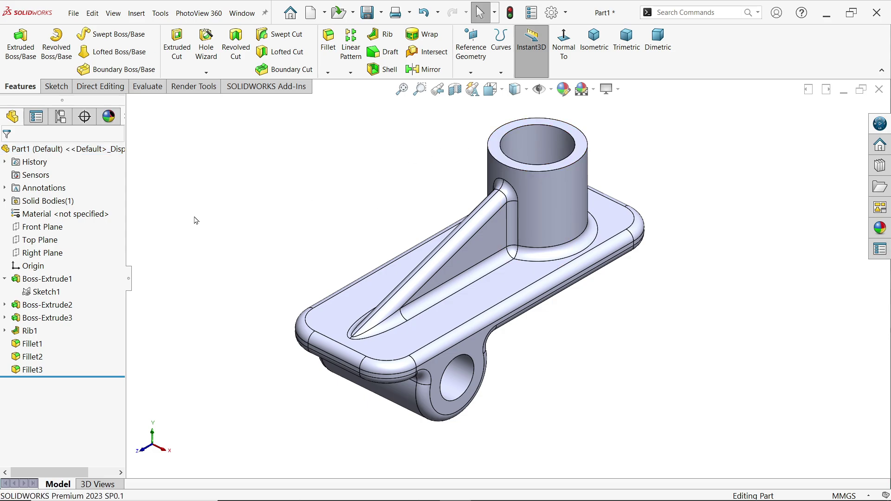
pyautogui.moveTo(185, 248)
pyautogui.mouseDown(button='middle')
pyautogui.moveTo(303, 249)
pyautogui.moveTo(293, 157)
pyautogui.moveTo(276, 222)
pyautogui.moveTo(255, 249)
pyautogui.moveTo(245, 228)
pyautogui.moveTo(259, 250)
pyautogui.mouseUp(button='middle')
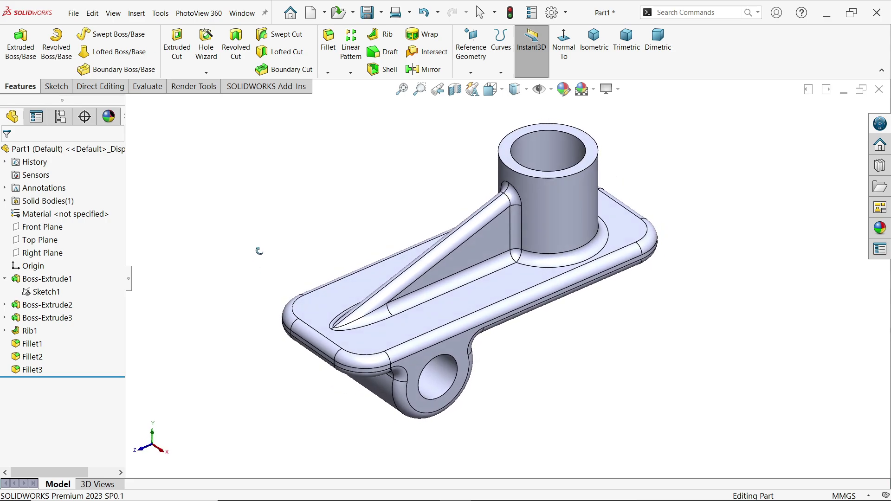
pyautogui.click(594, 41)
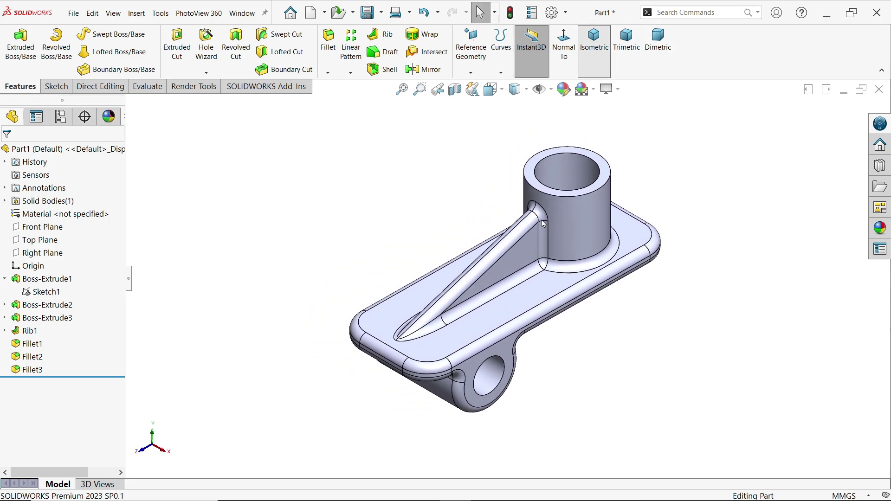
pyautogui.scroll(-2, 583, 293)
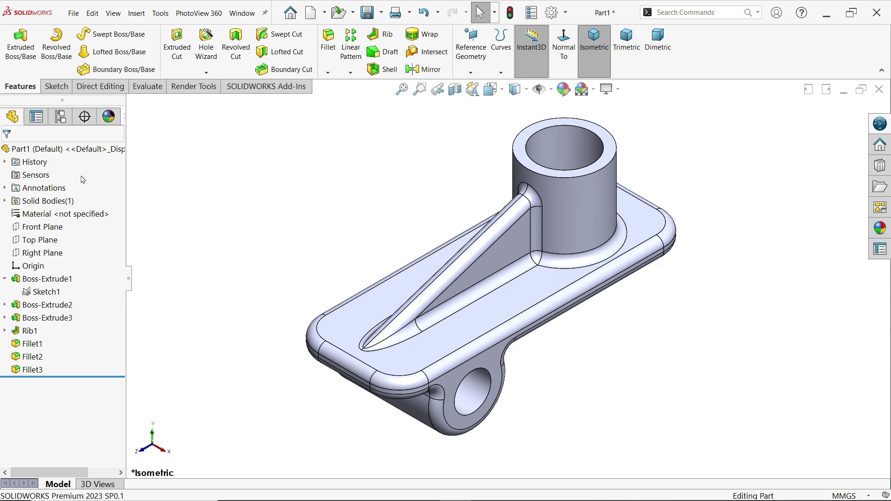
# - Open Edit Material from the part's Material <not specified> entry
pyautogui.click(86, 218)
pyautogui.rightClick(86, 218)
pyautogui.click(114, 223)
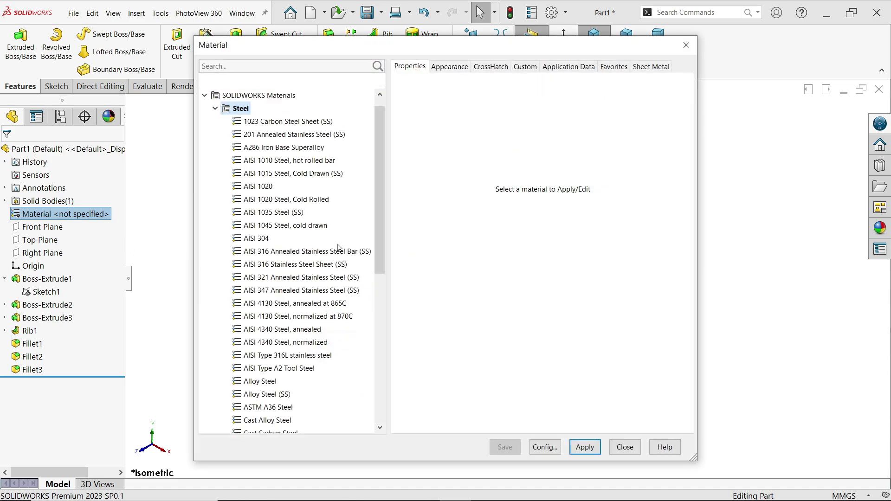
# - Assign Plain Carbon Steel from the Steel library to the part
pyautogui.moveTo(378, 209); pyautogui.dragTo(378, 279)
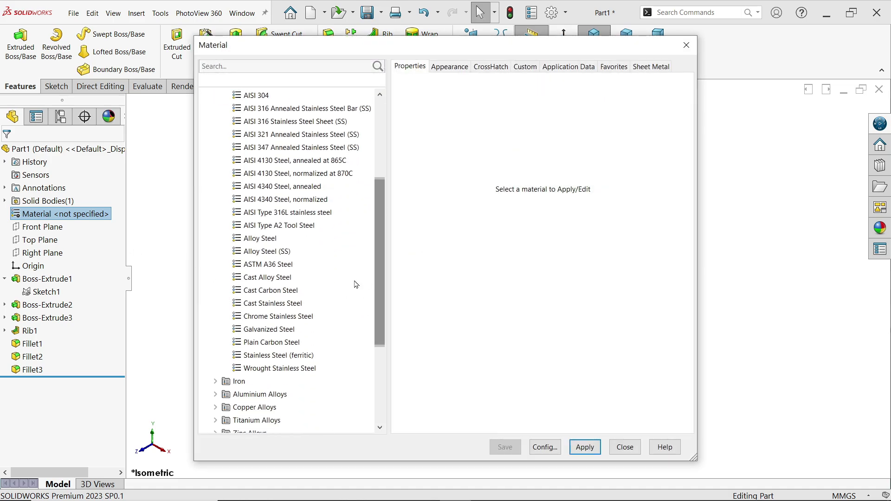
pyautogui.click(277, 343)
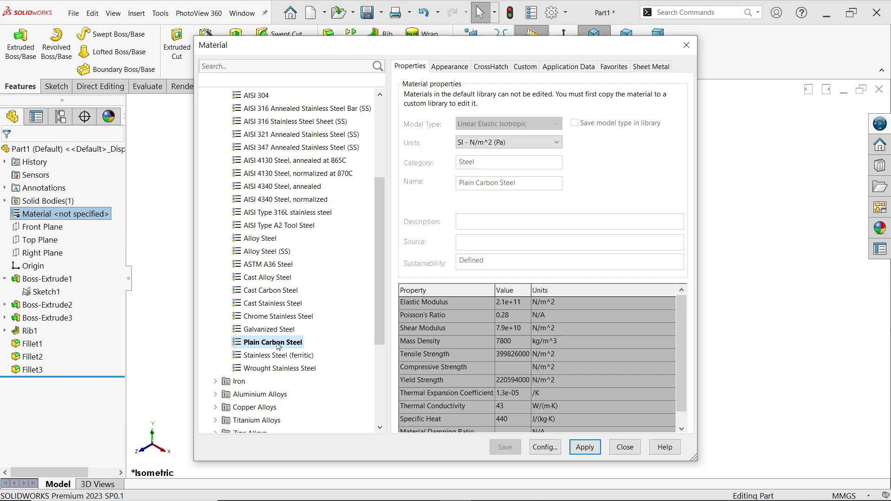
pyautogui.click(584, 448)
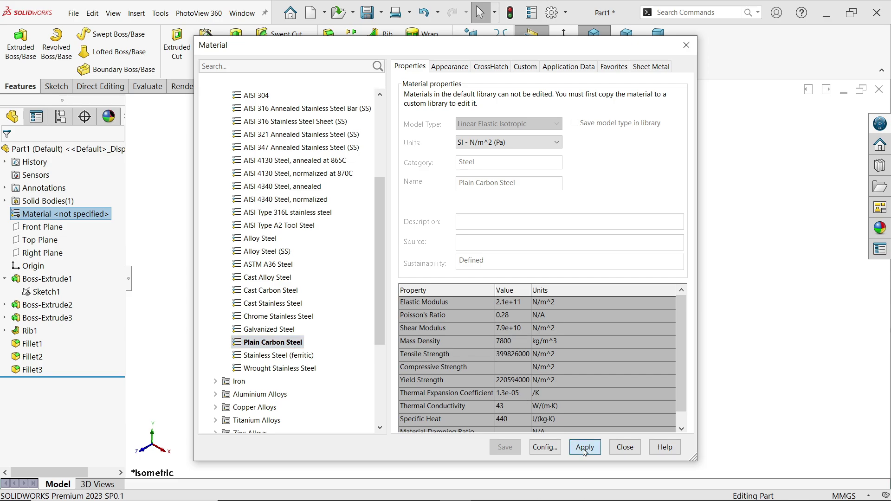
pyautogui.click(624, 447)
# - Turn on RealView Graphics to show the bracket with realistic metallic shading
pyautogui.click(611, 89)
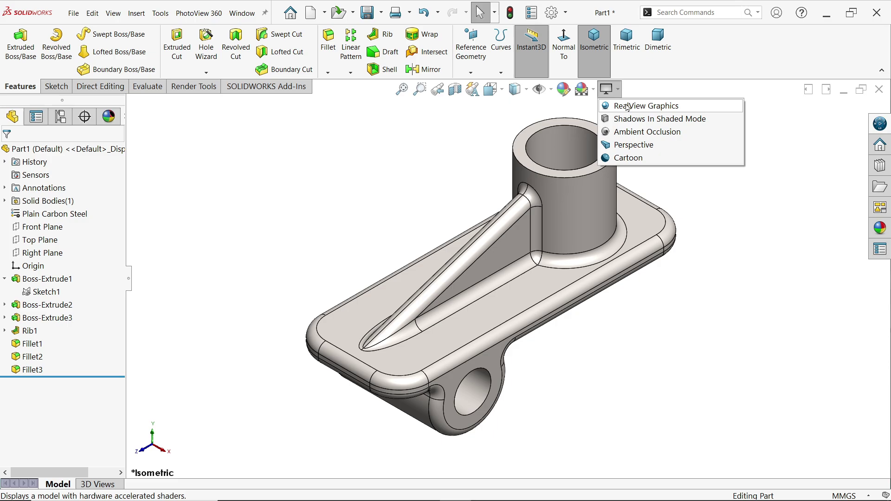
pyautogui.click(628, 106)
pyautogui.moveTo(583, 313)
pyautogui.mouseDown(button='middle')
pyautogui.moveTo(655, 314)
pyautogui.moveTo(590, 299)
pyautogui.mouseUp(button='middle')
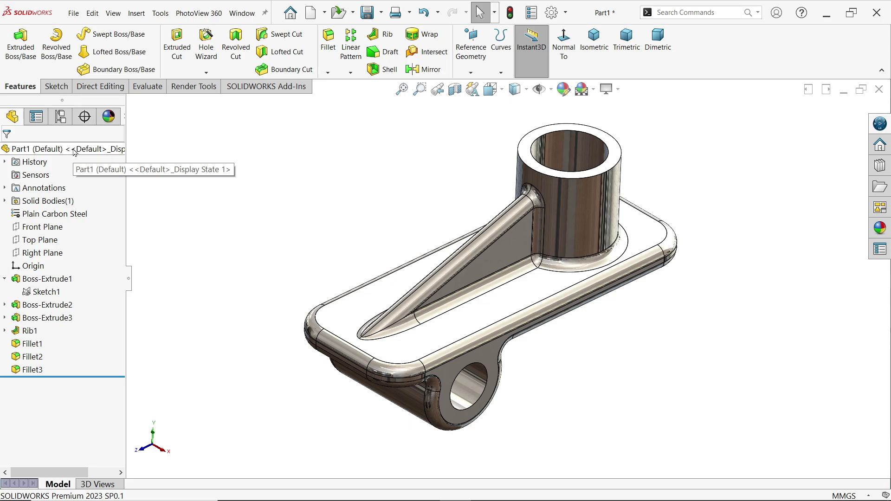
# - Colour the whole bracket part yellow
pyautogui.click(5, 279)
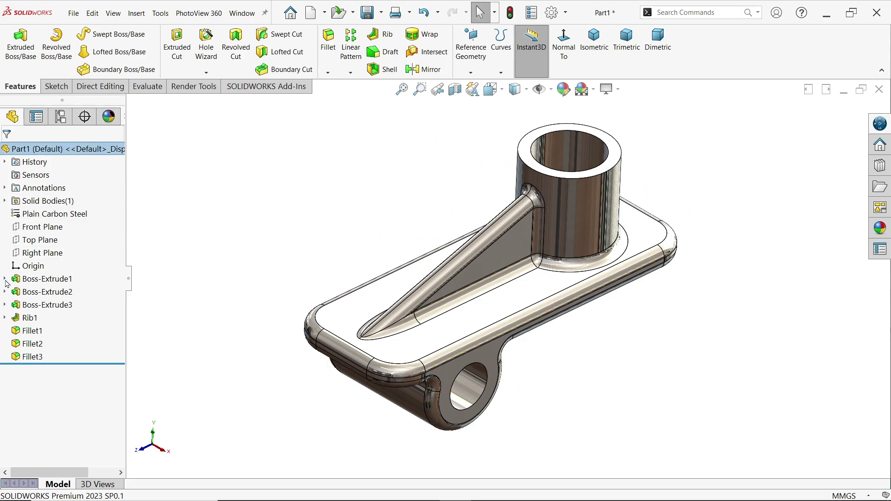
pyautogui.click(375, 303)
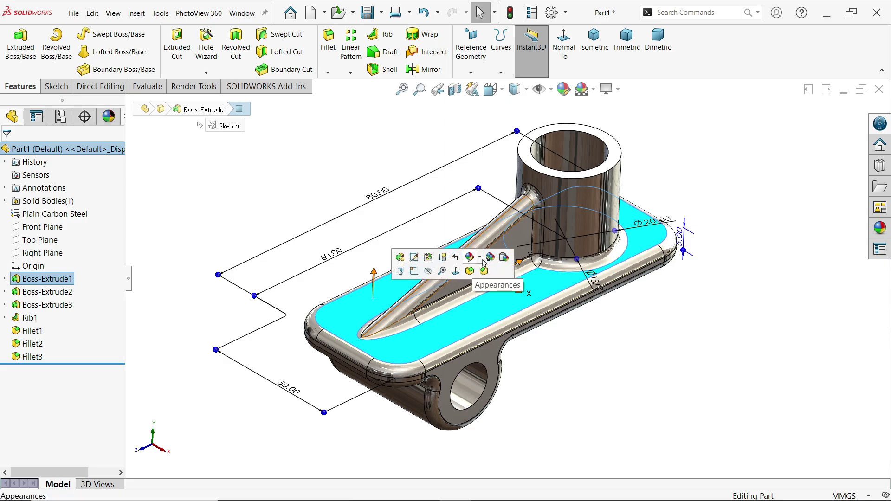
pyautogui.click(480, 262)
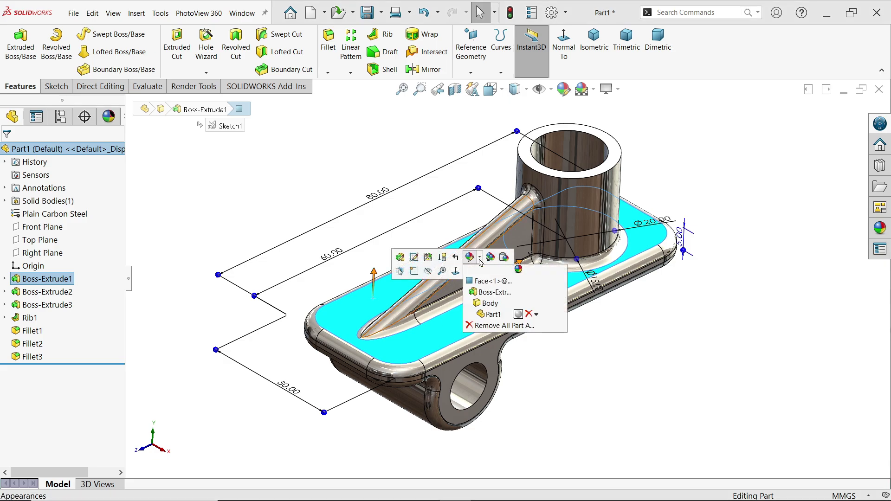
pyautogui.click(481, 262)
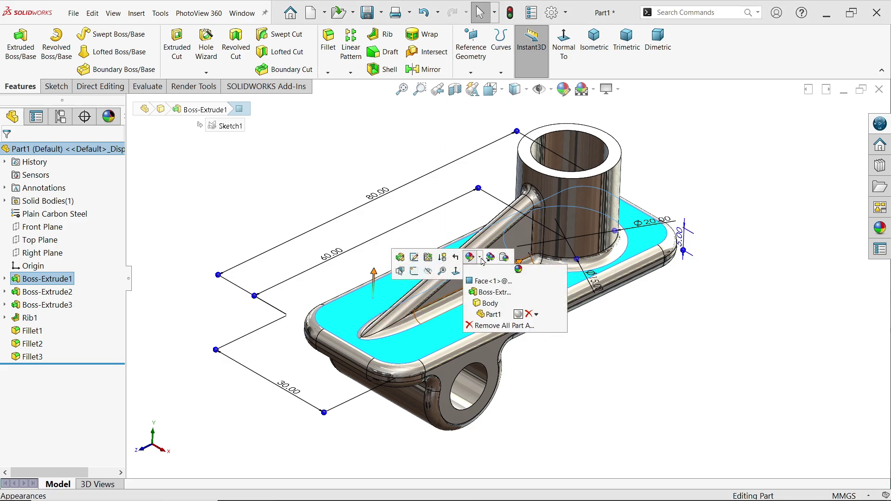
pyautogui.click(485, 304)
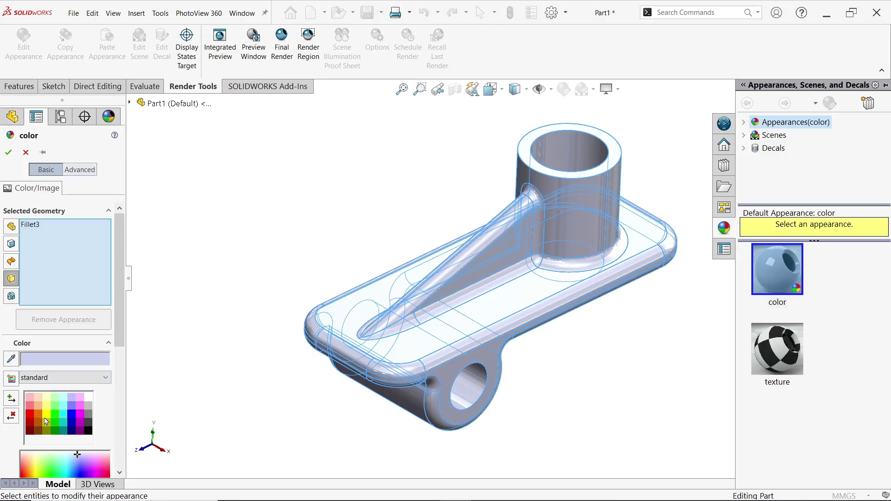
pyautogui.click(46, 421)
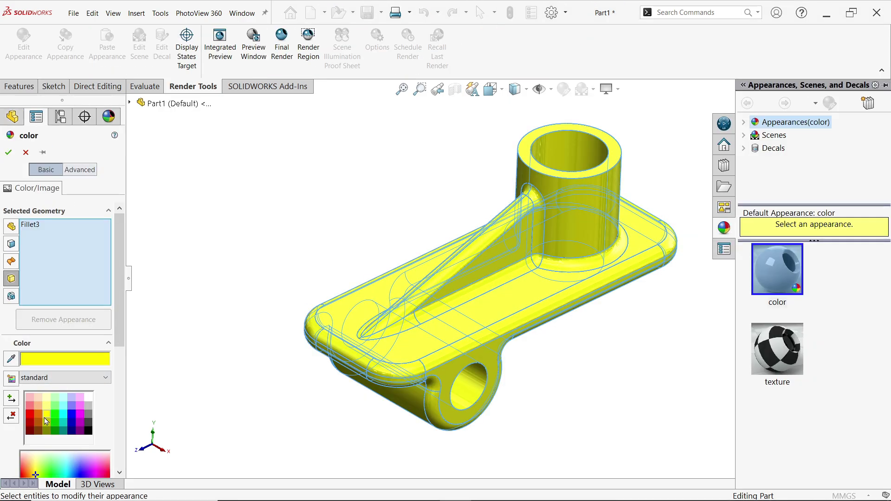
pyautogui.click(8, 154)
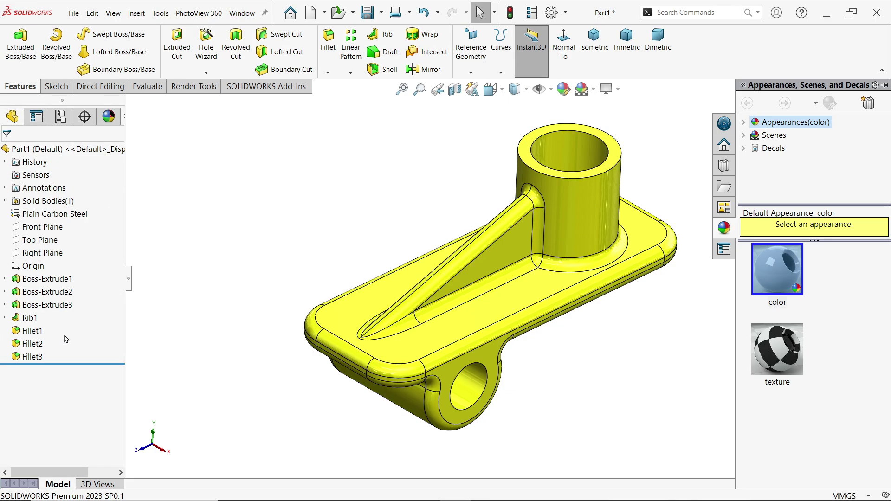
# - Colour the Fillet2 and Fillet3 features red
pyautogui.click(33, 332)
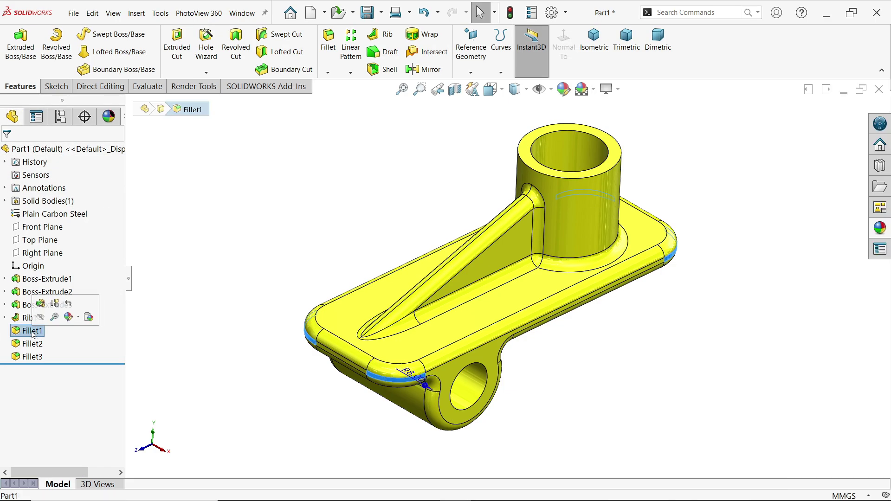
pyautogui.click(40, 347)
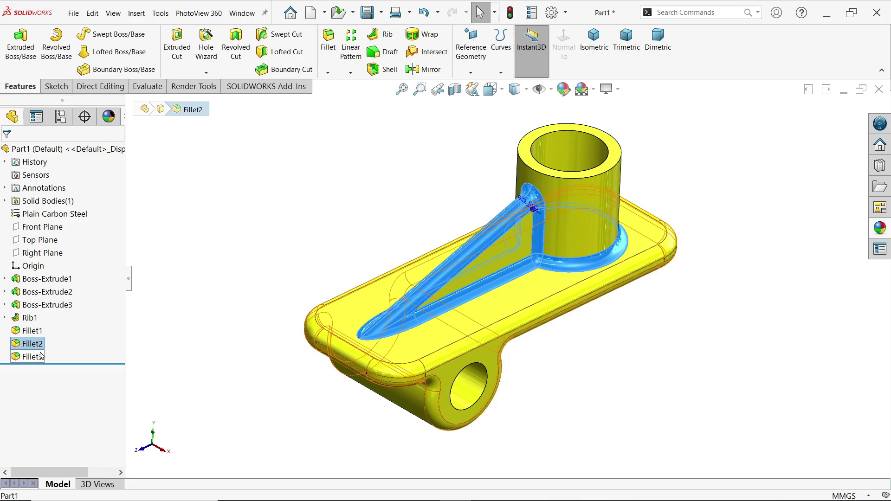
pyautogui.keyDown('ctrl'); pyautogui.click(41, 358); pyautogui.keyUp('ctrl')
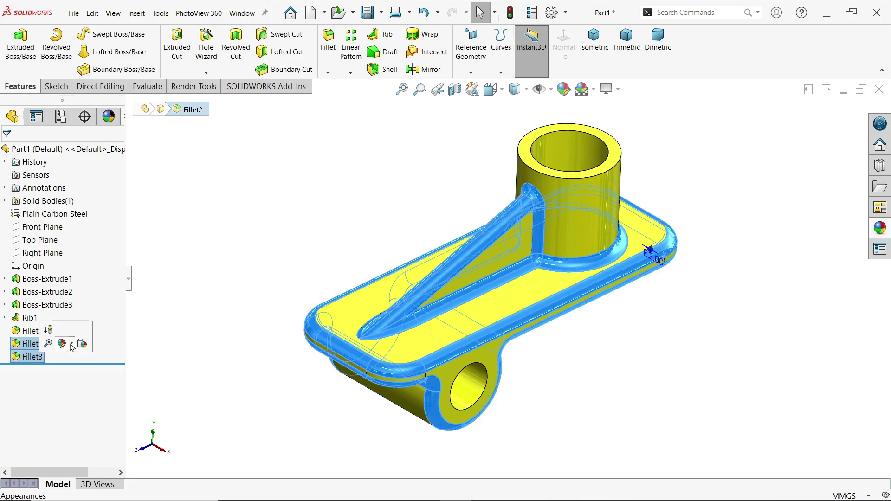
pyautogui.click(72, 344)
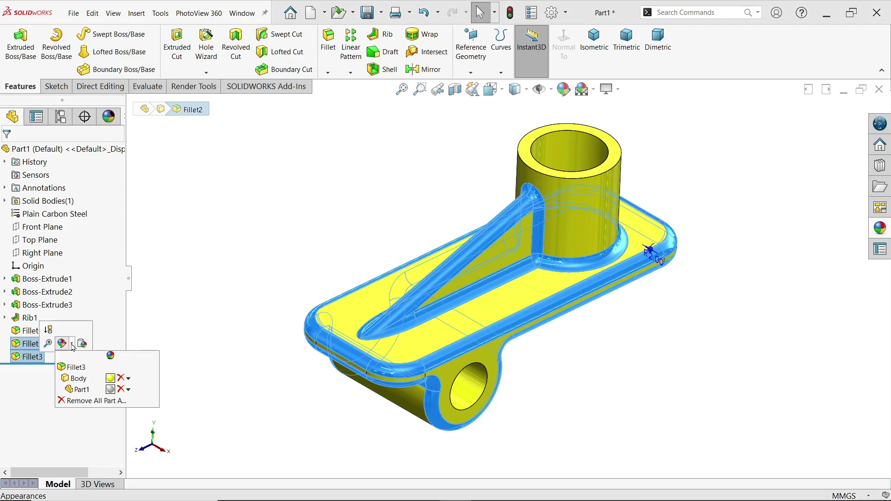
pyautogui.click(73, 369)
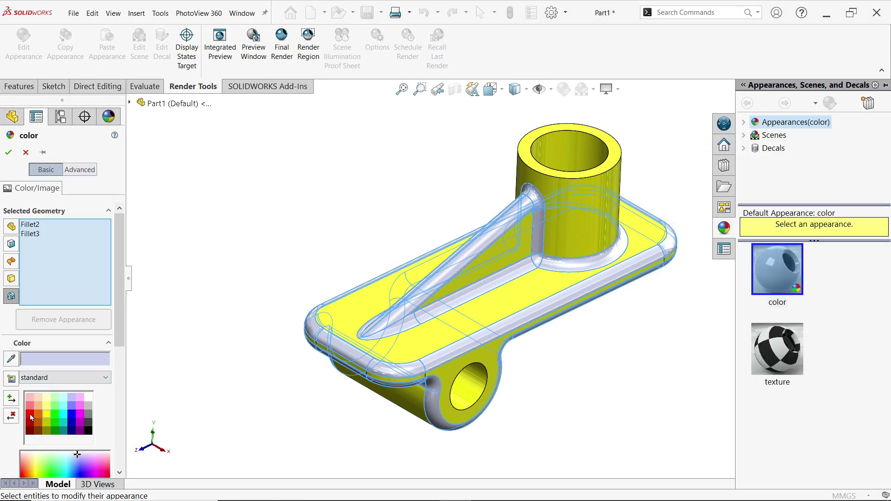
pyautogui.click(31, 418)
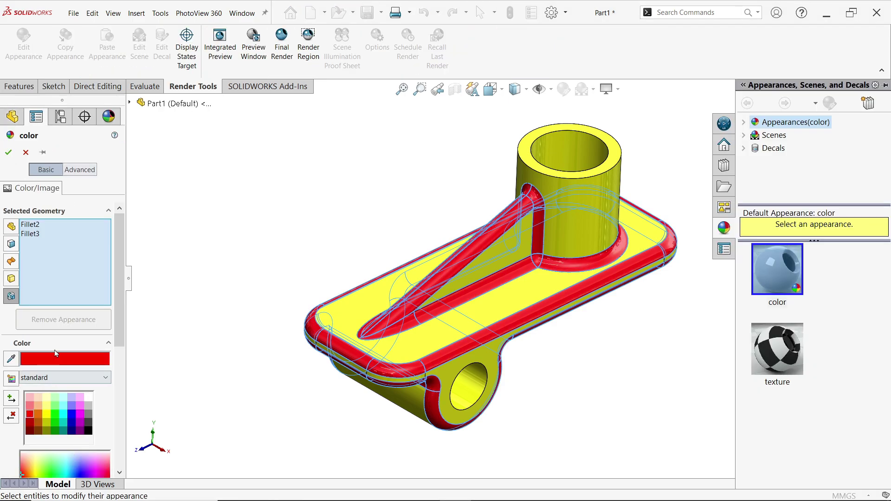
pyautogui.click(9, 154)
pyautogui.moveTo(290, 237)
pyautogui.mouseDown(button='middle')
pyautogui.moveTo(248, 229)
pyautogui.moveTo(193, 117)
pyautogui.moveTo(191, 140)
pyautogui.moveTo(342, 219)
pyautogui.moveTo(384, 201)
pyautogui.moveTo(335, 208)
pyautogui.moveTo(299, 199)
pyautogui.moveTo(292, 221)
pyautogui.mouseUp(button='middle')
pyautogui.click(145, 88)
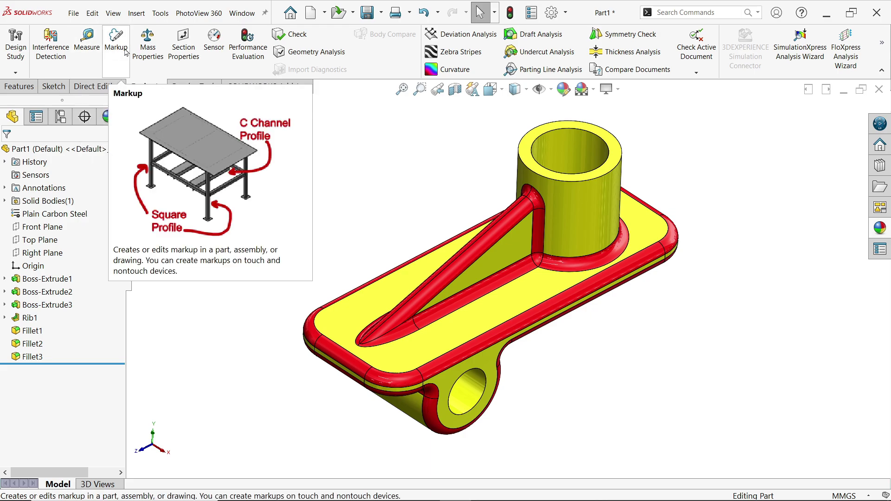
pyautogui.click(148, 47)
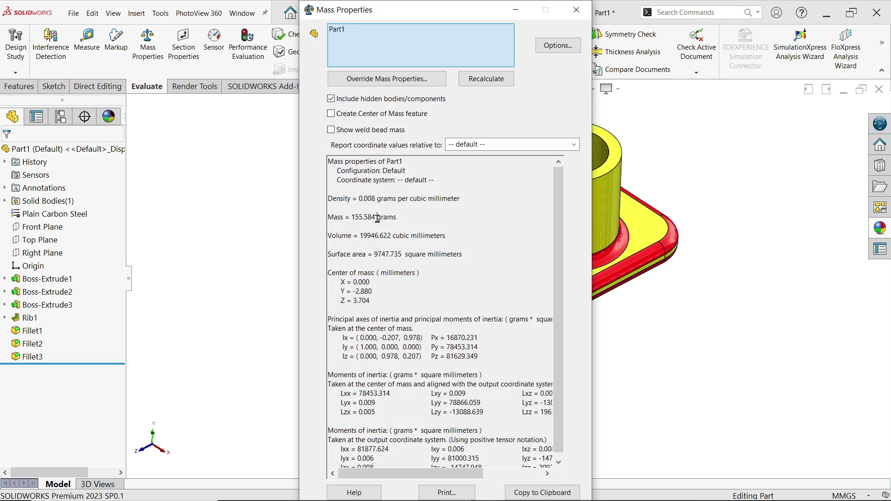
pyautogui.moveTo(377, 219); pyautogui.dragTo(353, 219)
pyautogui.click(577, 10)
pyautogui.click(19, 87)
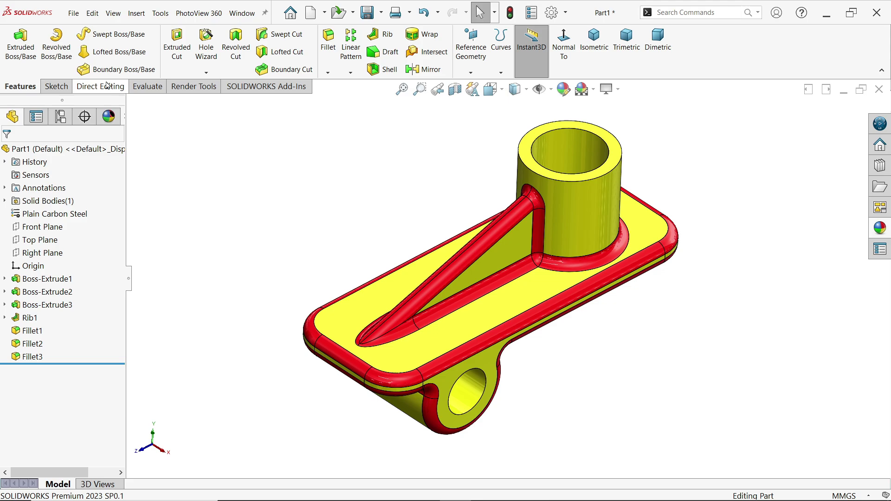
# - Save the bracket part with file name PHASE1 in the Model Mania 2024-Practice folder
pyautogui.click(366, 13)
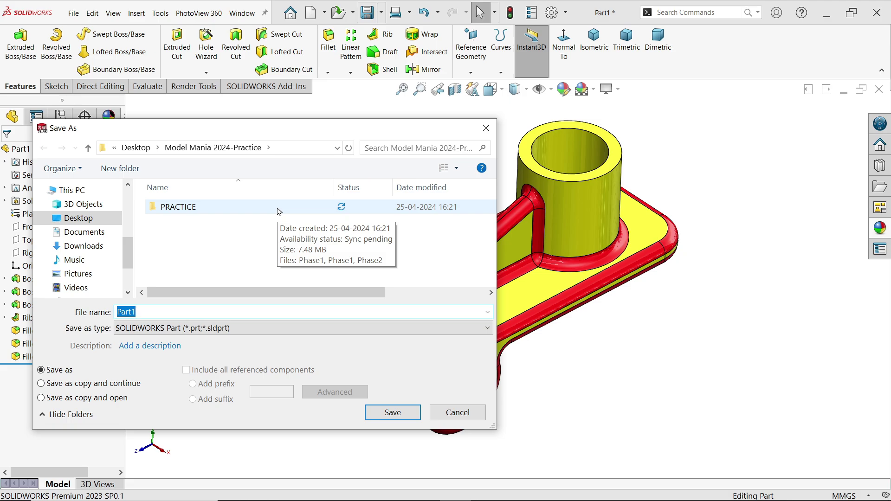
pyautogui.write('PHASE1')
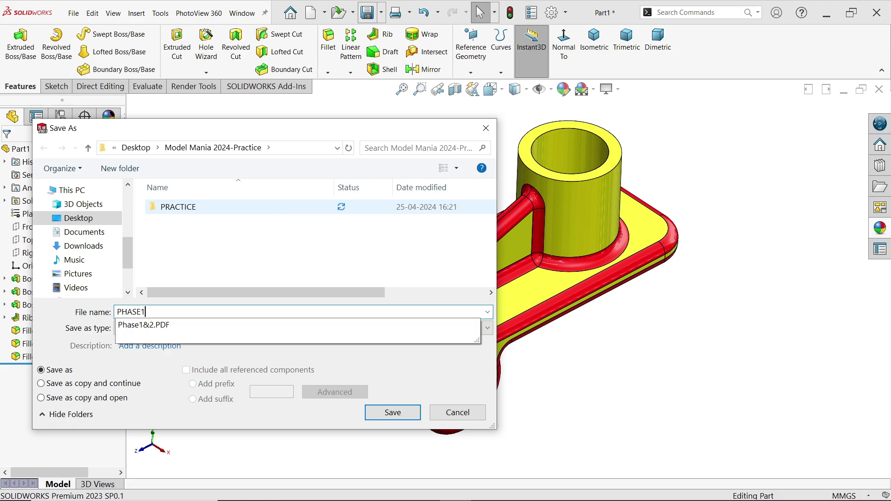
pyautogui.click(392, 411)
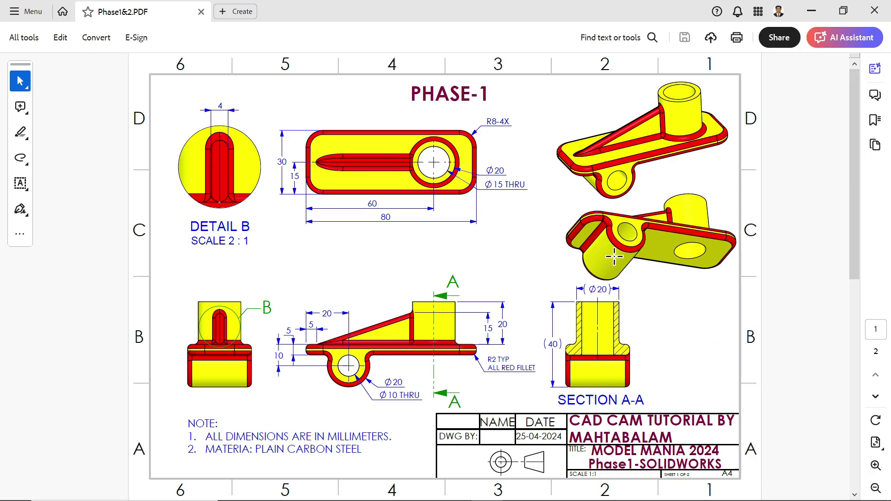
# - Go to page 2 of Phase1&2 and zoom in on the PHASE-2 sheet's revised dimensions
pyautogui.click(876, 396)
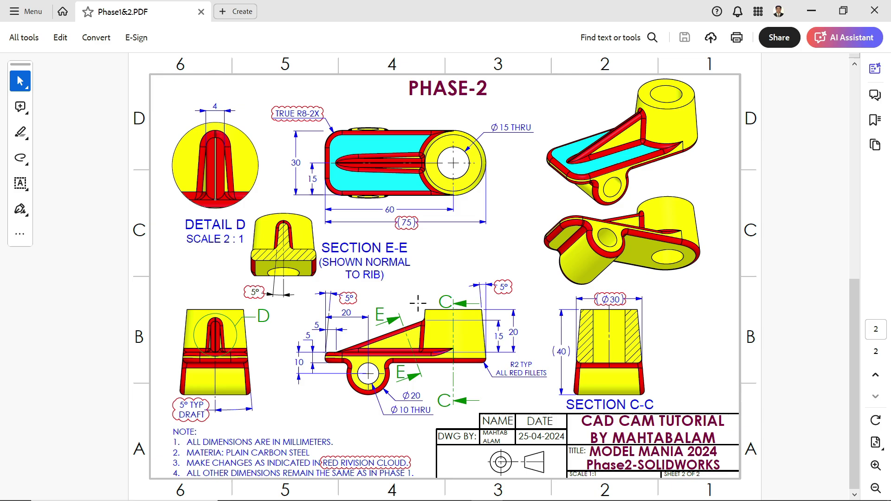
pyautogui.keyDown('ctrl'); pyautogui.scroll(1, 382, 240); pyautogui.keyUp('ctrl')
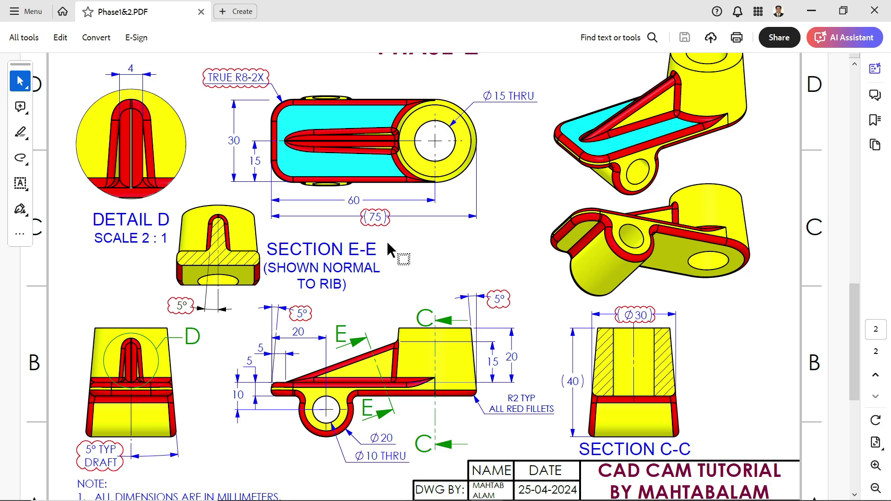
pyautogui.keyDown('ctrl'); pyautogui.scroll(1, 448, 121); pyautogui.keyUp('ctrl')
pyautogui.scroll(1, 452, 114)
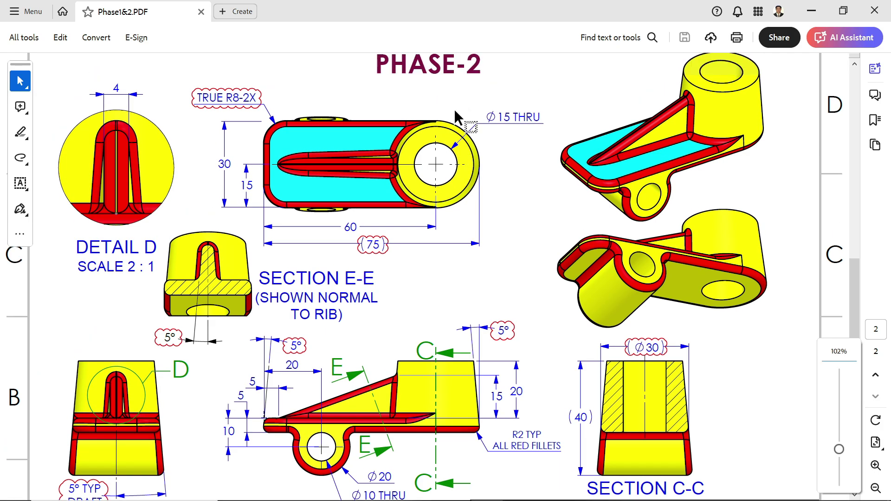
pyautogui.keyDown('ctrl'); pyautogui.scroll(1, 454, 108); pyautogui.keyUp('ctrl')
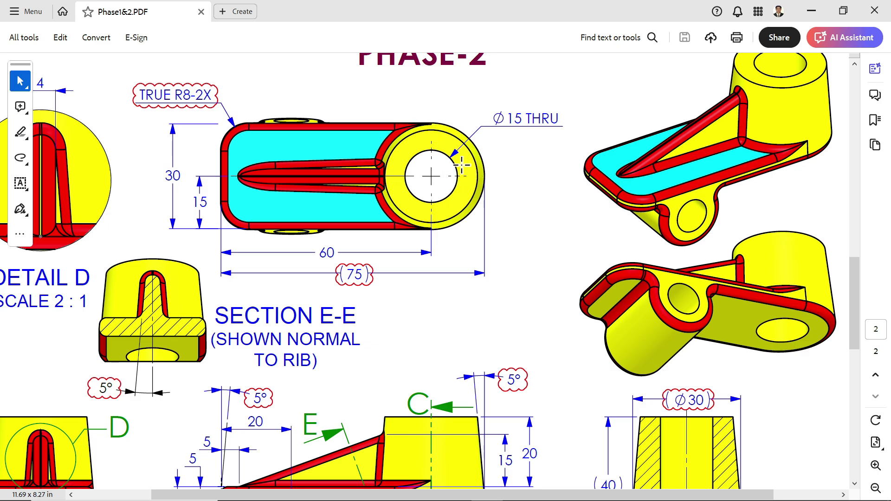
pyautogui.scroll(-1, 302, 188)
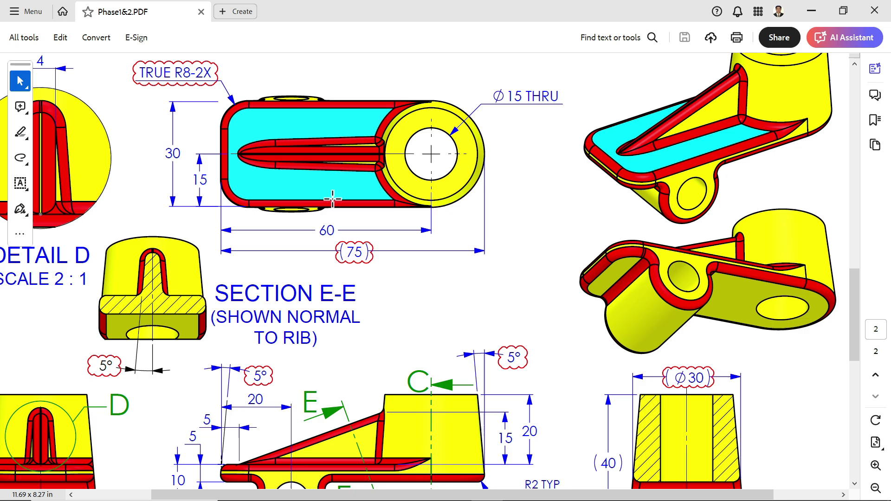
# - Highlight the 5° draft revision callout on the boss in the PHASE-2 sheet
pyautogui.scroll(-1, 332, 198)
pyautogui.scroll(-1, 333, 197)
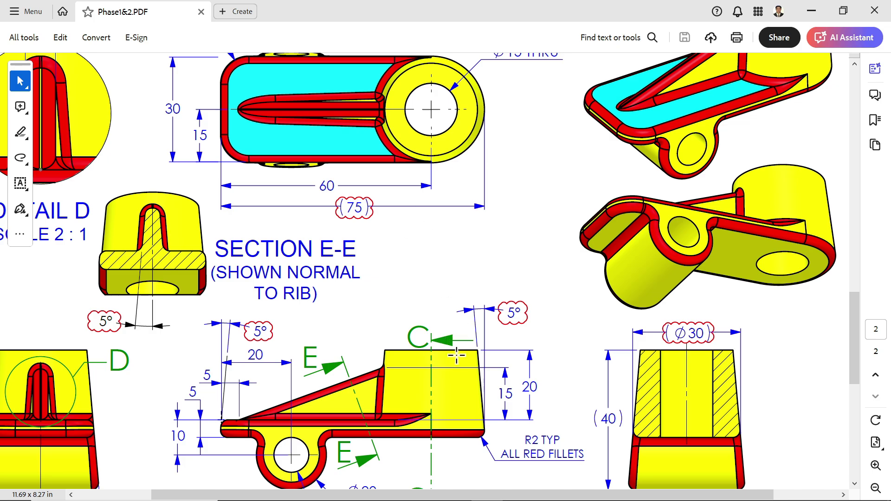
pyautogui.doubleClick(514, 313)
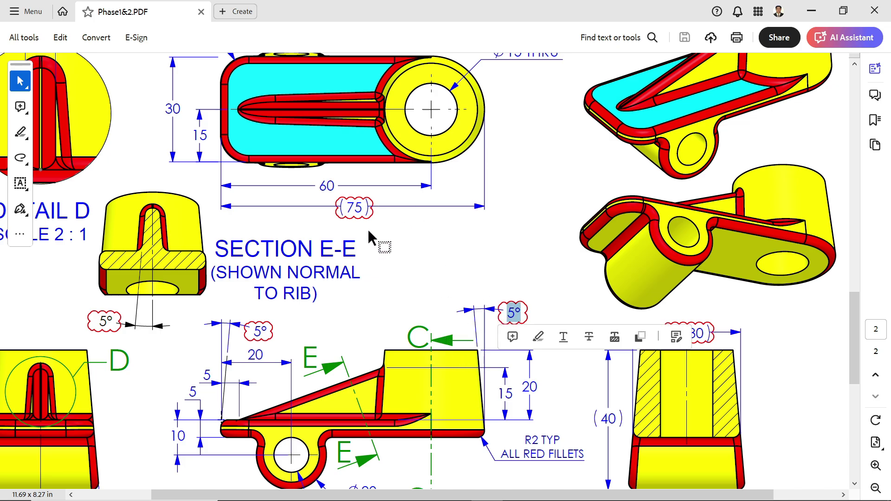
pyautogui.scroll(-3, 372, 232)
pyautogui.moveTo(234, 495); pyautogui.dragTo(187, 494)
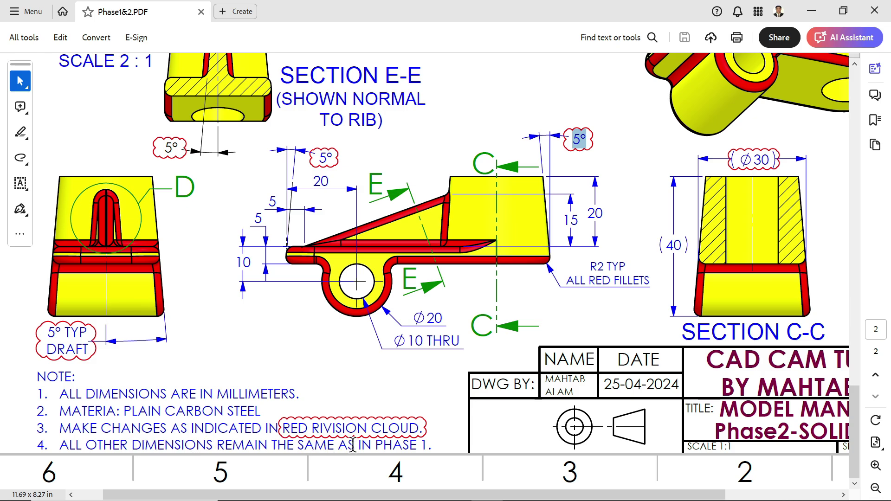
# - Review the Ø30 and Section C-C revisions, then minimize Acrobat to return to PHASE1
pyautogui.scroll(2, 412, 436)
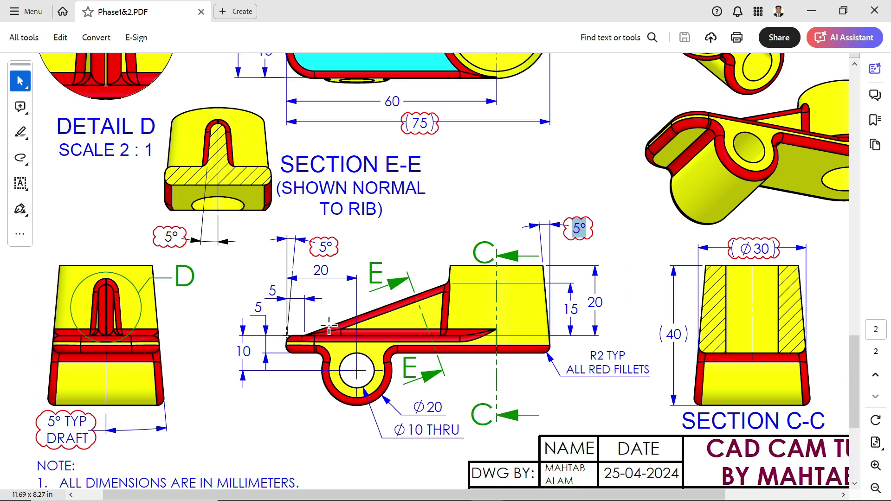
pyautogui.scroll(2, 251, 334)
pyautogui.scroll(-2, 254, 325)
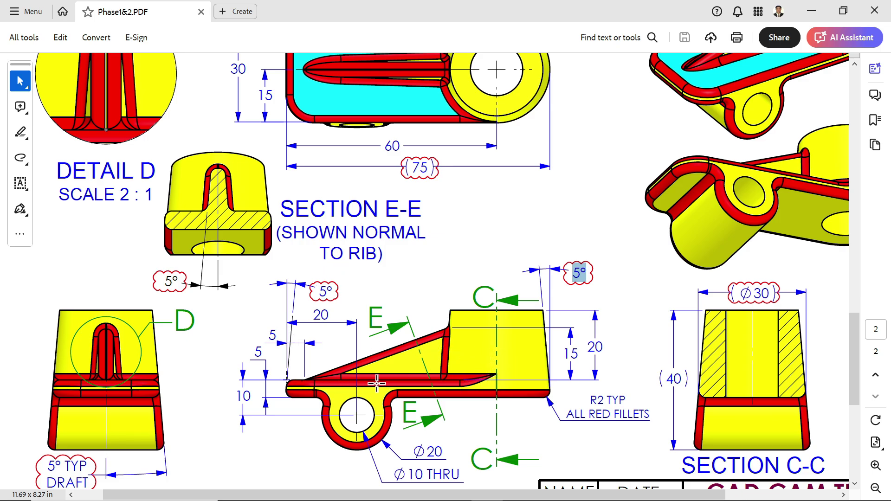
pyautogui.scroll(2, 492, 237)
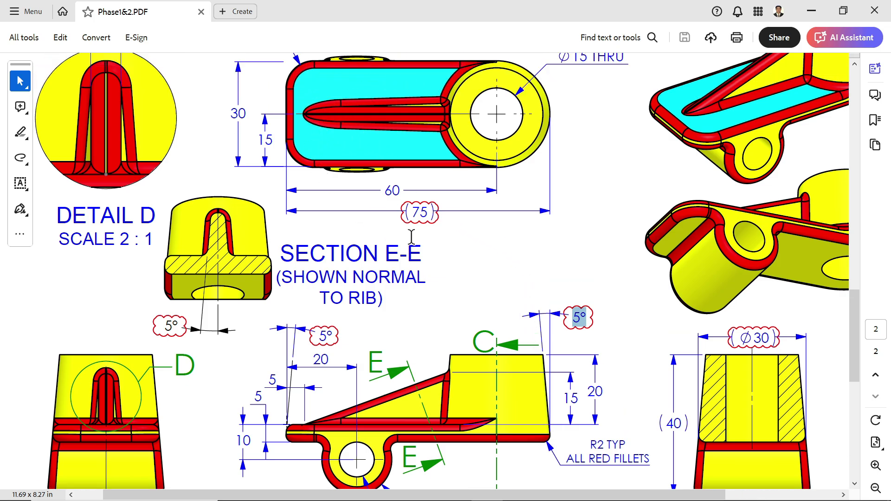
pyautogui.scroll(-2, 411, 237)
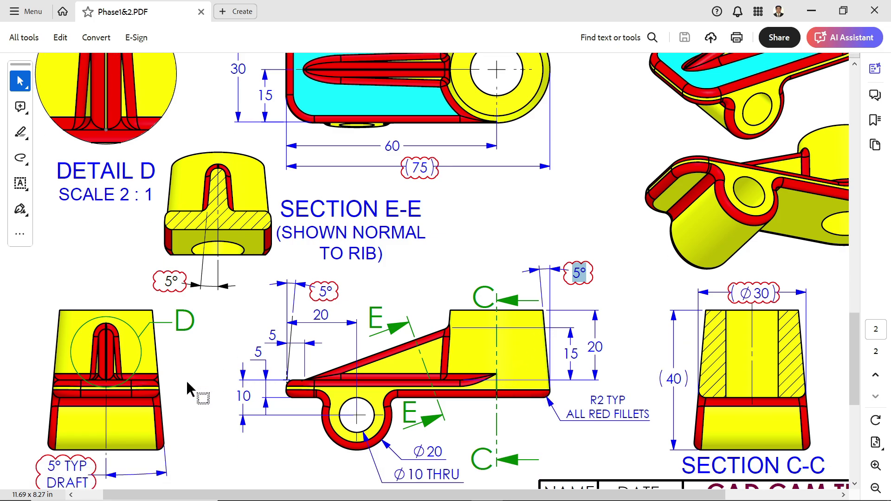
pyautogui.scroll(-3, 198, 396)
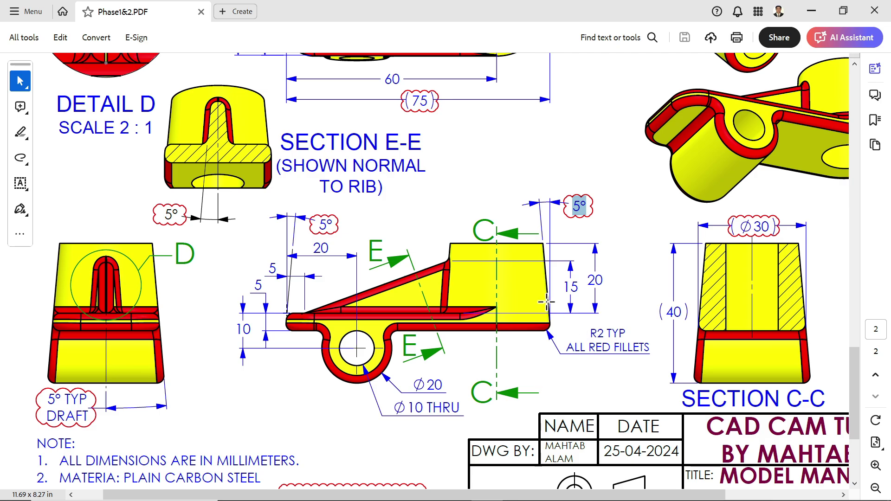
pyautogui.scroll(3, 547, 302)
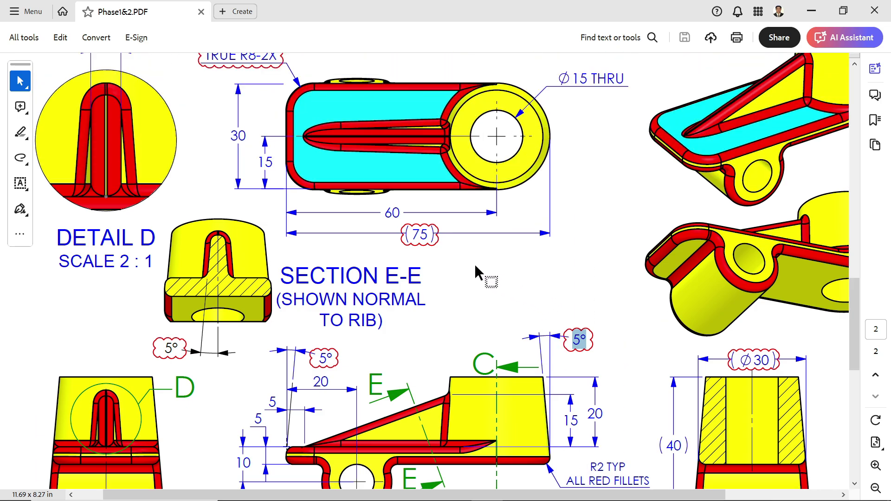
pyautogui.keyDown('ctrl'); pyautogui.scroll(-1, 475, 264); pyautogui.keyUp('ctrl')
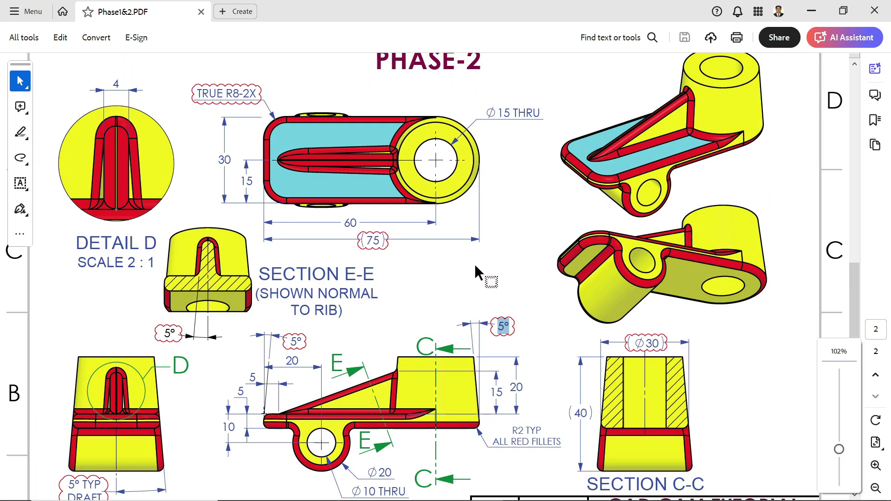
pyautogui.click(812, 11)
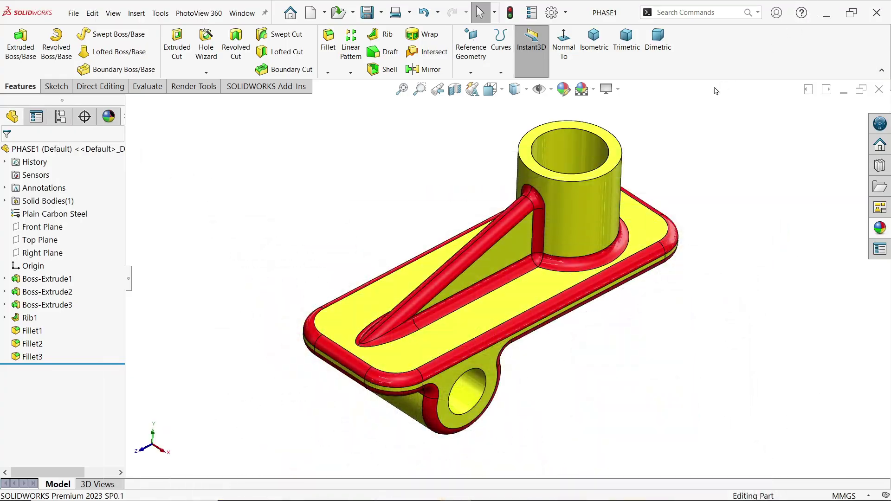
# - Save As a copy named PHASE2, changing the file name from PHASE1
pyautogui.click(382, 12)
pyautogui.click(400, 42)
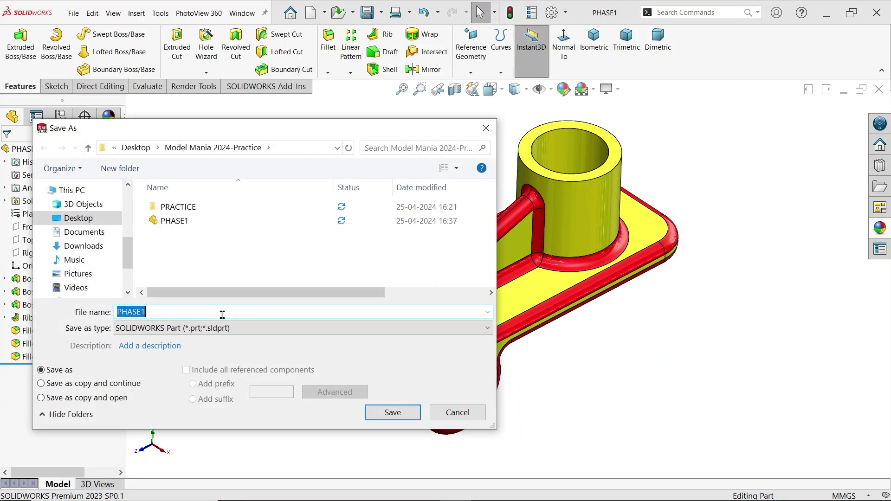
pyautogui.click(184, 312)
pyautogui.press('BackSpace')
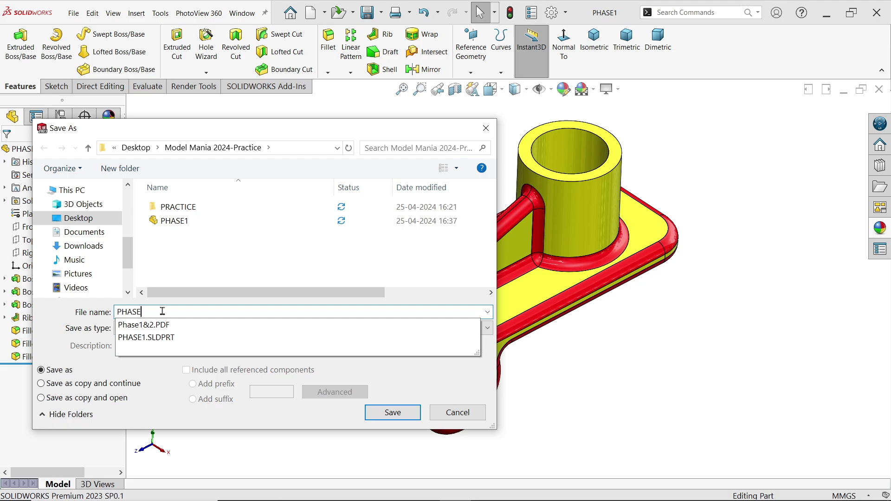
pyautogui.write('2')
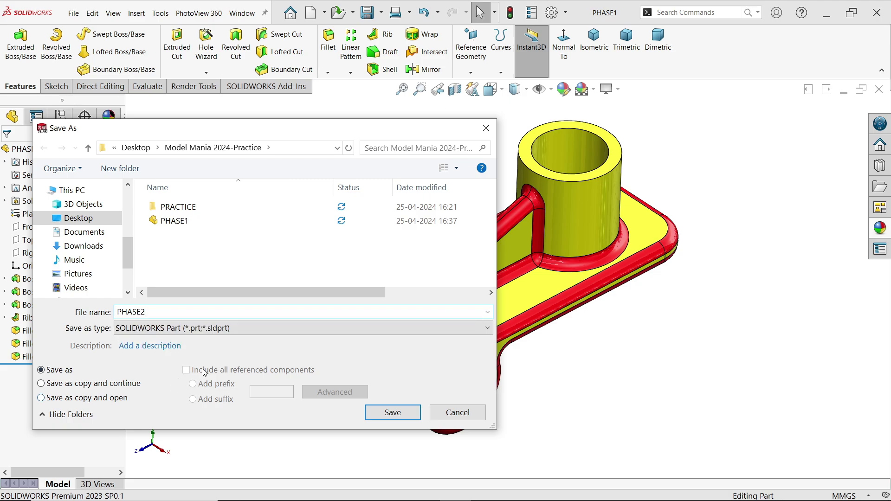
pyautogui.click(387, 418)
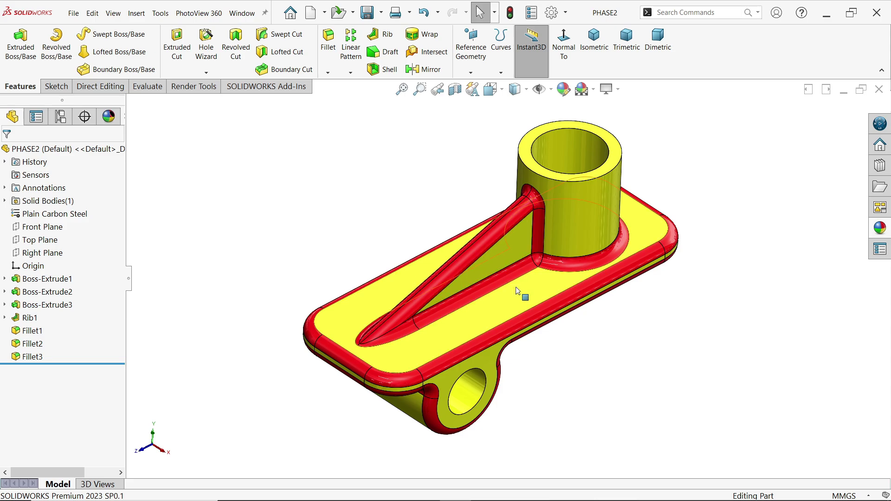
# - Edit Boss-Extrude1's Sketch1 and delete the Ø20 boss diameter dimension
pyautogui.click(5, 279)
pyautogui.click(42, 293)
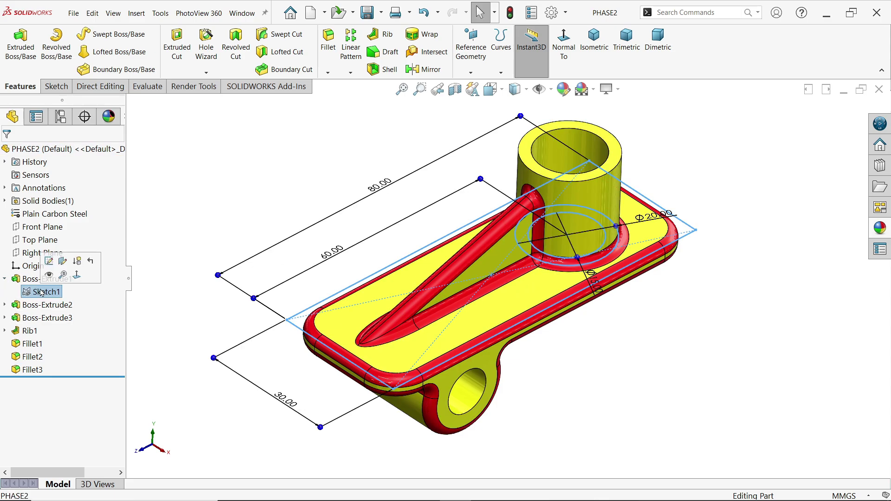
pyautogui.click(49, 261)
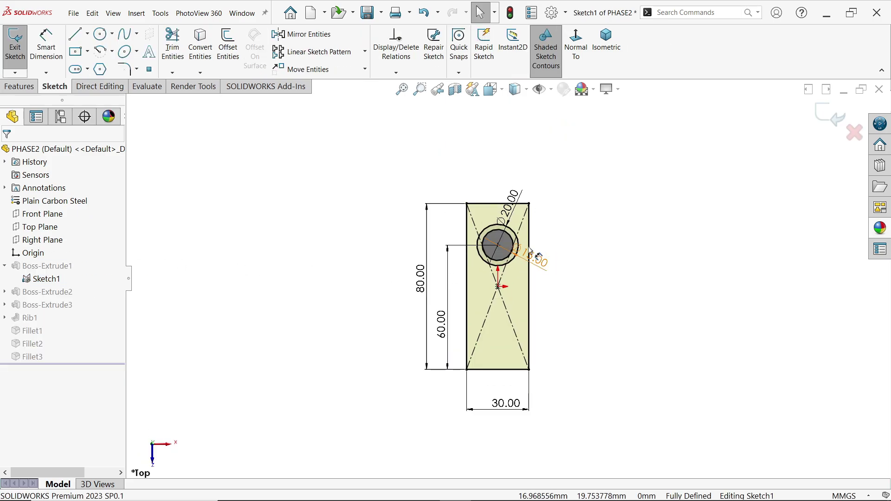
pyautogui.click(505, 201)
pyautogui.press('Delete')
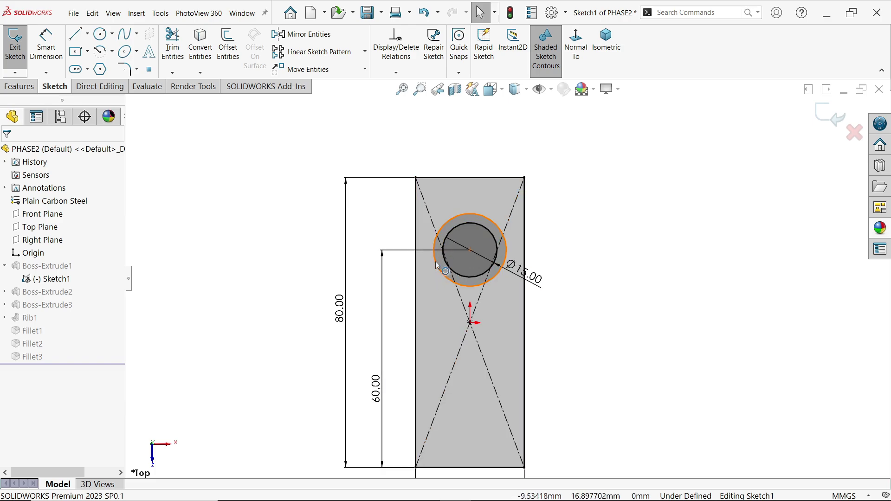
# - Make the boss's outer circle tangent to the plate's left edge and rebuild the part
pyautogui.click(438, 266)
pyautogui.keyDown('ctrl'); pyautogui.click(416, 270); pyautogui.keyUp('ctrl')
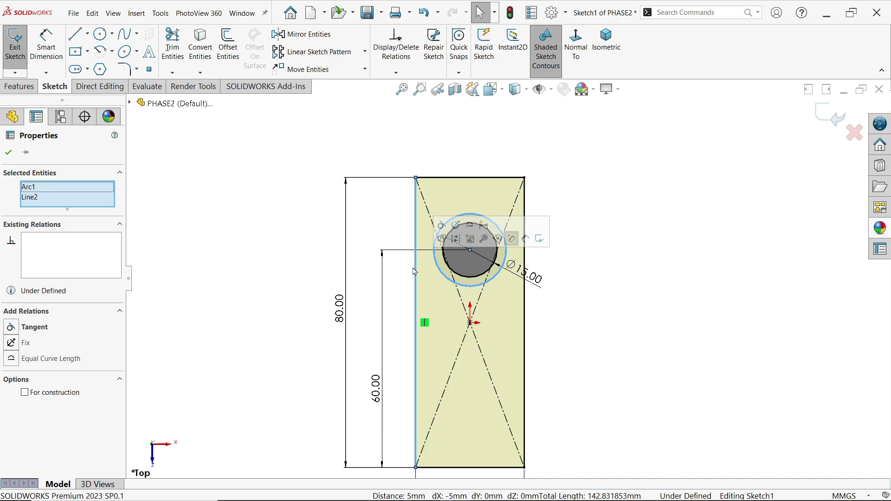
pyautogui.click(442, 226)
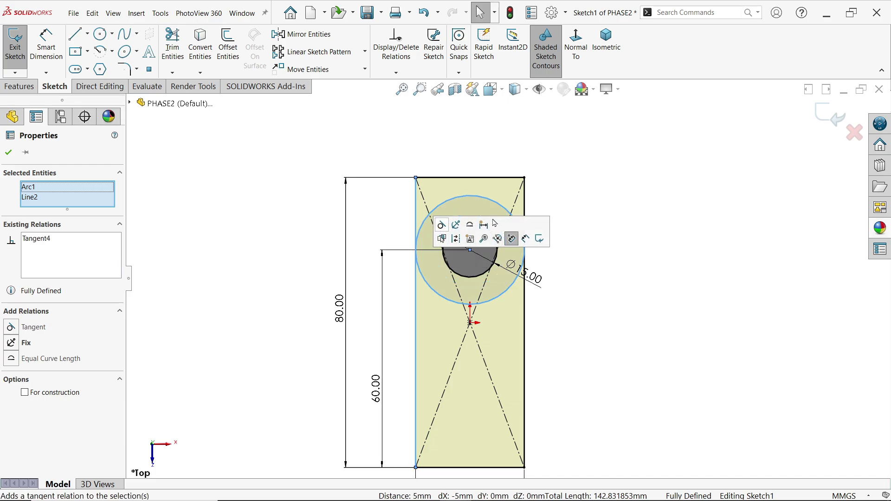
pyautogui.click(640, 181)
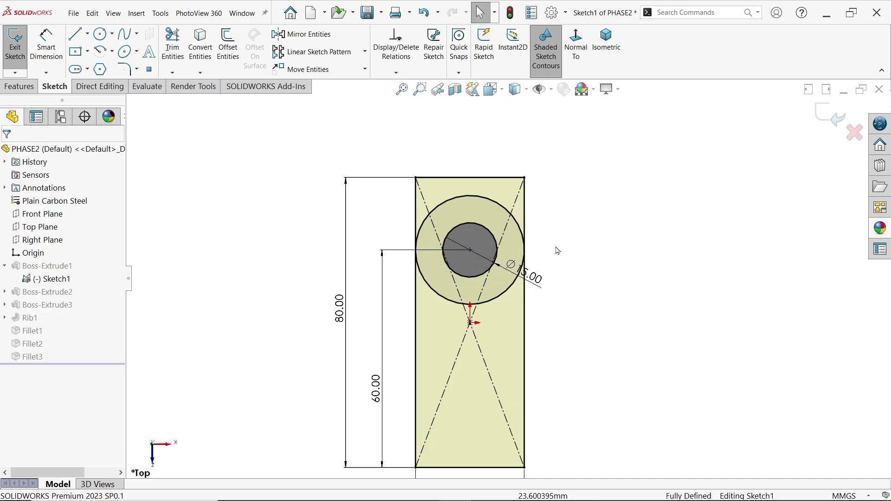
pyautogui.click(831, 115)
pyautogui.click(476, 269)
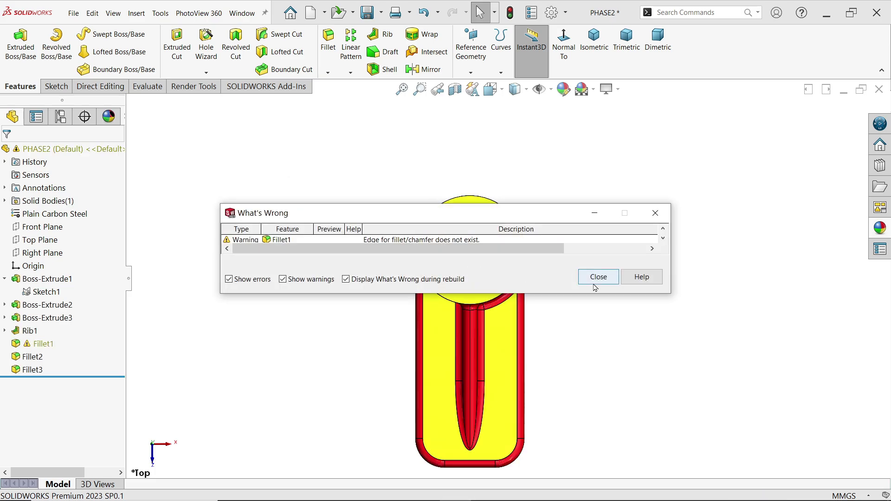
# - Clear Fillet1's missing edge references so it rounds only the two remaining plate corners at 8 mm
pyautogui.click(593, 275)
pyautogui.click(594, 40)
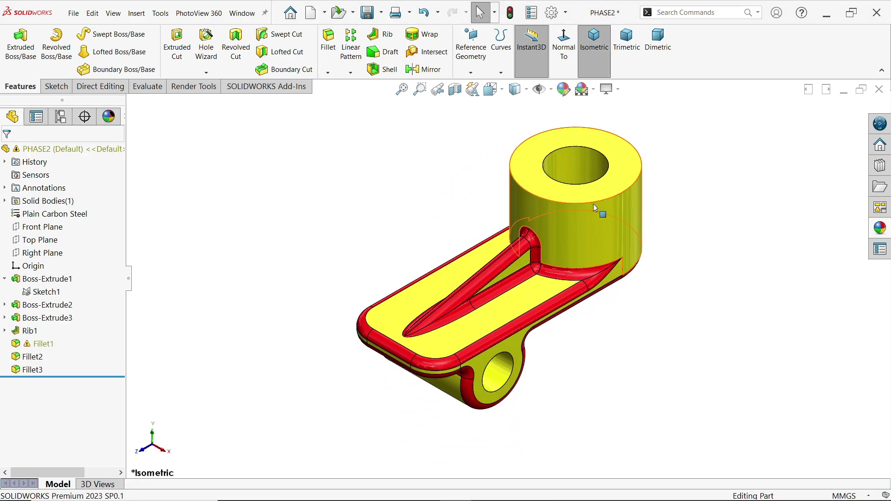
pyautogui.click(37, 349)
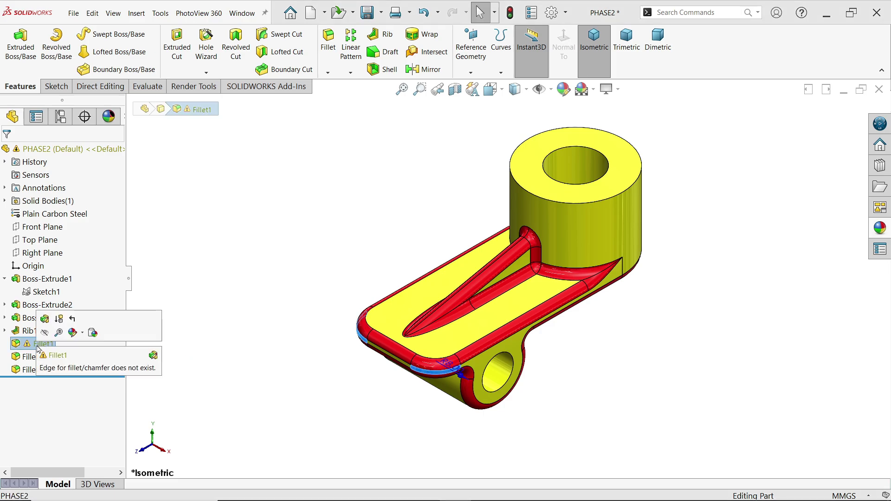
pyautogui.click(45, 319)
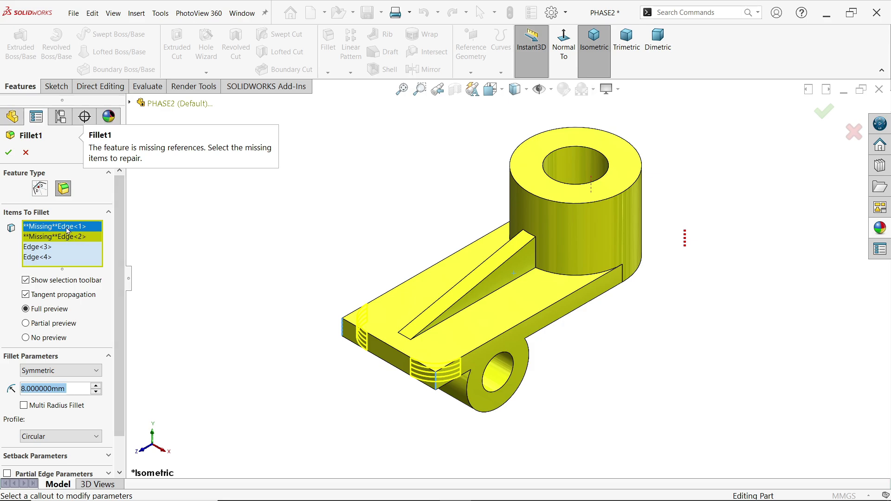
pyautogui.rightClick(68, 251)
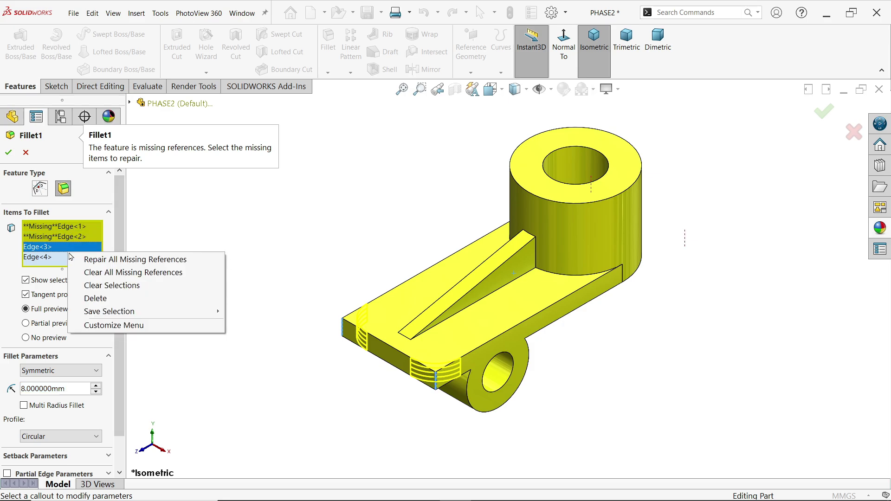
pyautogui.click(133, 273)
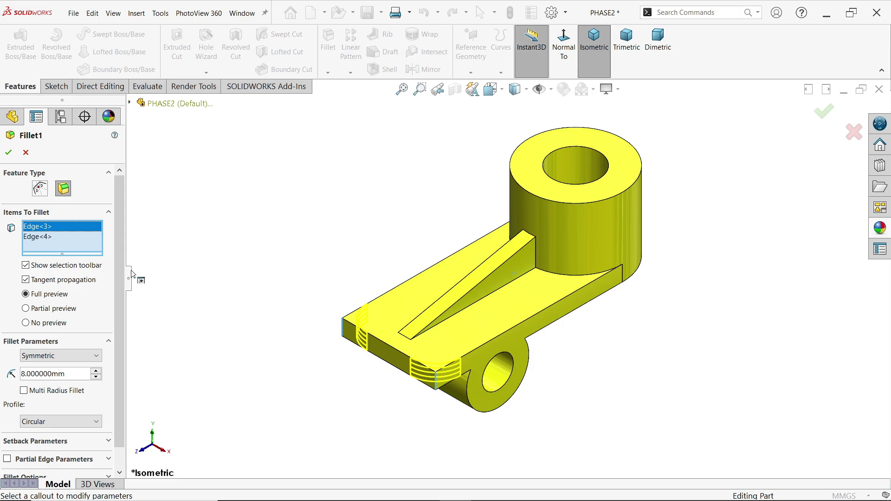
pyautogui.click(13, 157)
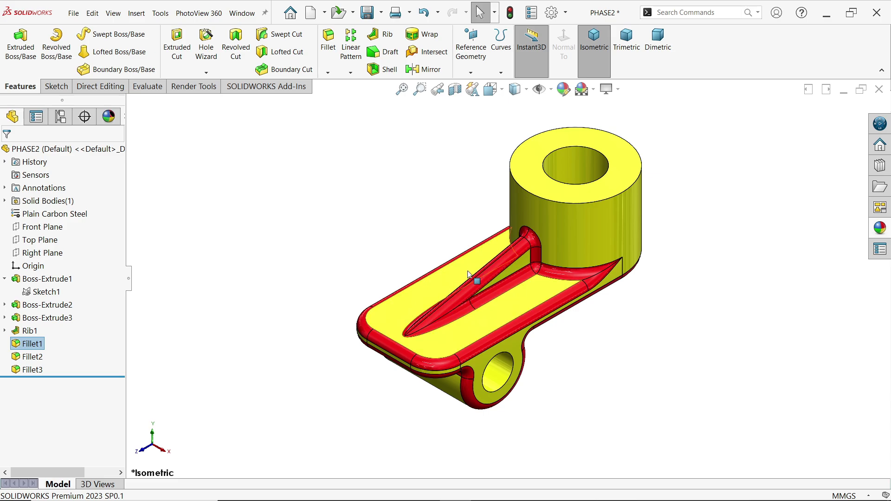
# - Roll back before the rib and start a 5° draft with the plate's top face as neutral plane
pyautogui.click(157, 332)
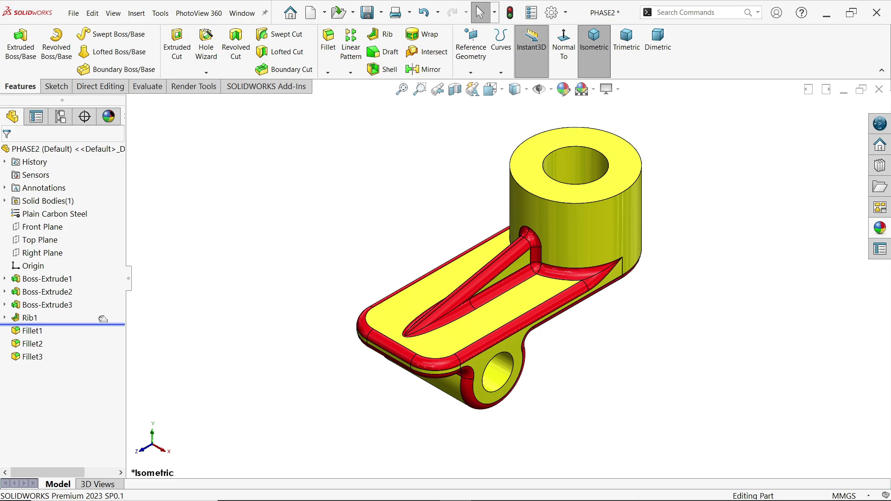
pyautogui.moveTo(106, 364); pyautogui.dragTo(99, 311)
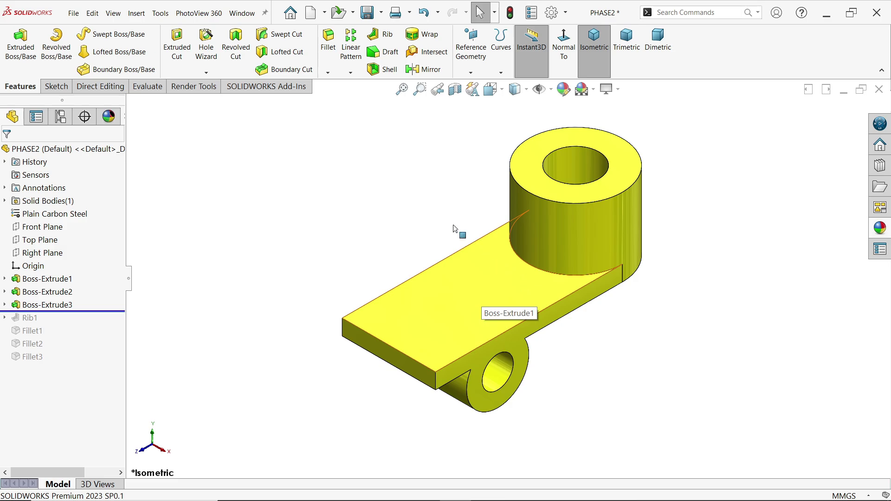
pyautogui.click(386, 53)
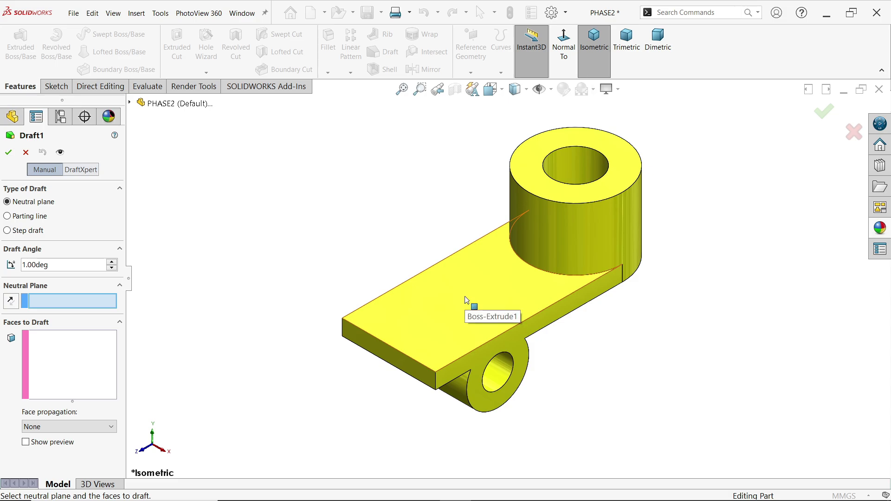
pyautogui.click(491, 292)
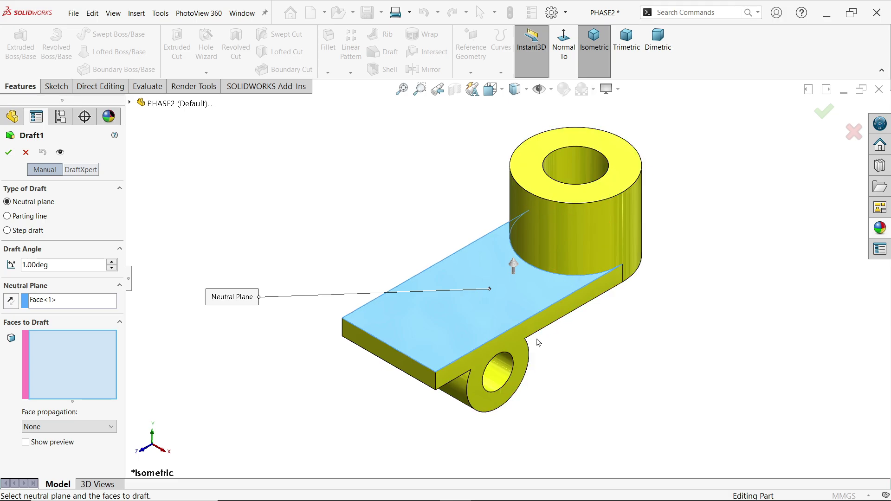
pyautogui.moveTo(59, 264); pyautogui.dragTo(12, 265)
pyautogui.write('5')
pyautogui.press('Tab')
# - Pick the cylinder side, long base side, front end and another side face as faces to draft
pyautogui.click(584, 228)
pyautogui.click(547, 327)
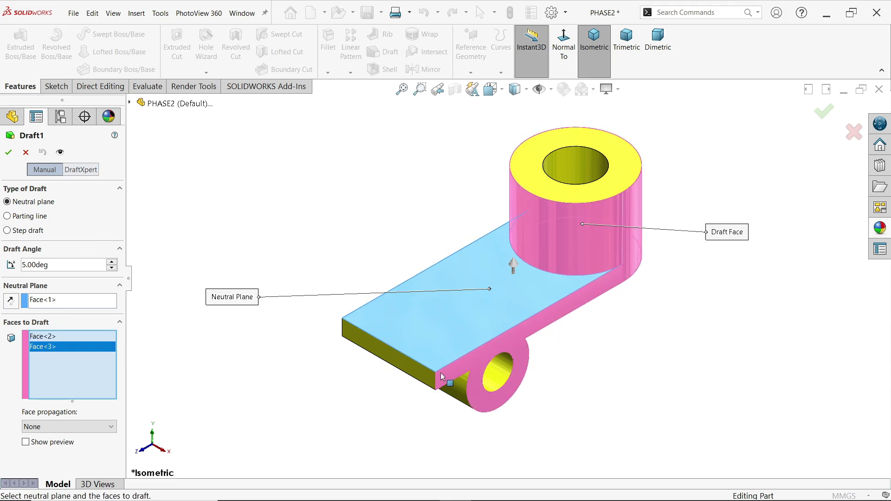
pyautogui.click(419, 370)
pyautogui.moveTo(417, 230); pyautogui.dragTo(473, 307, button='middle')
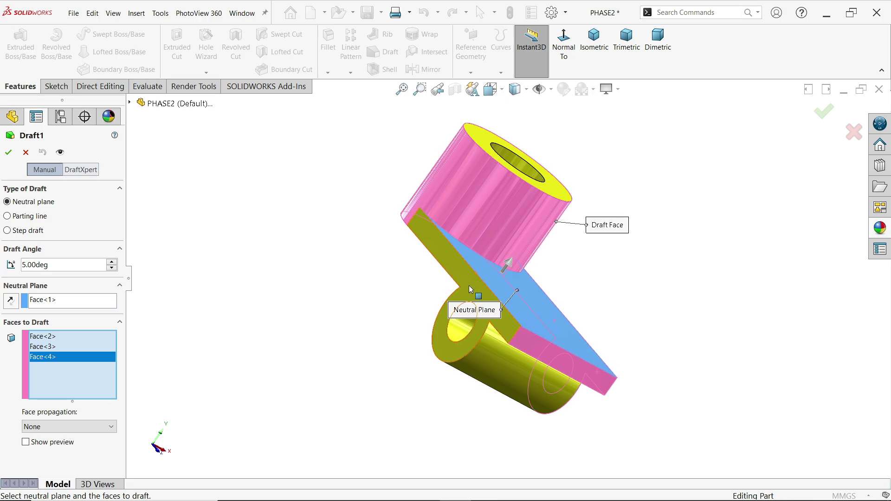
pyautogui.click(519, 300)
pyautogui.hotkey('ctrl', 'shift', 'z')
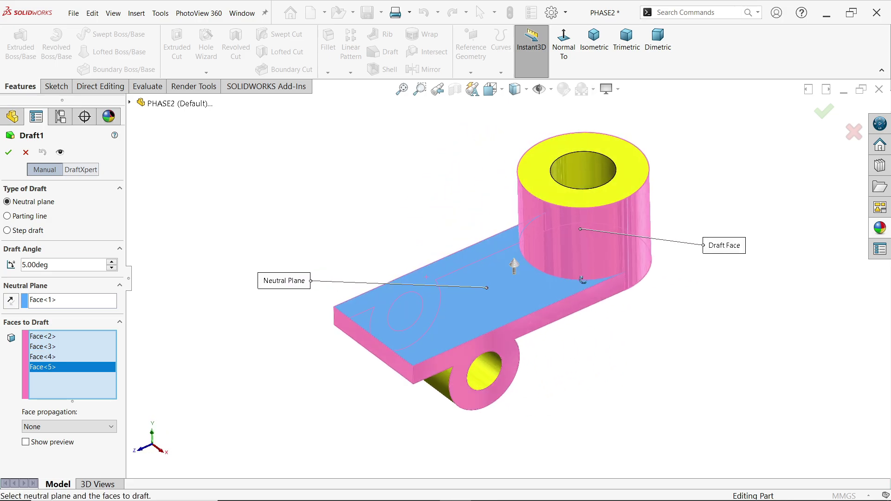
# - Preview the 5° draft on the model and apply Draft1
pyautogui.click(25, 443)
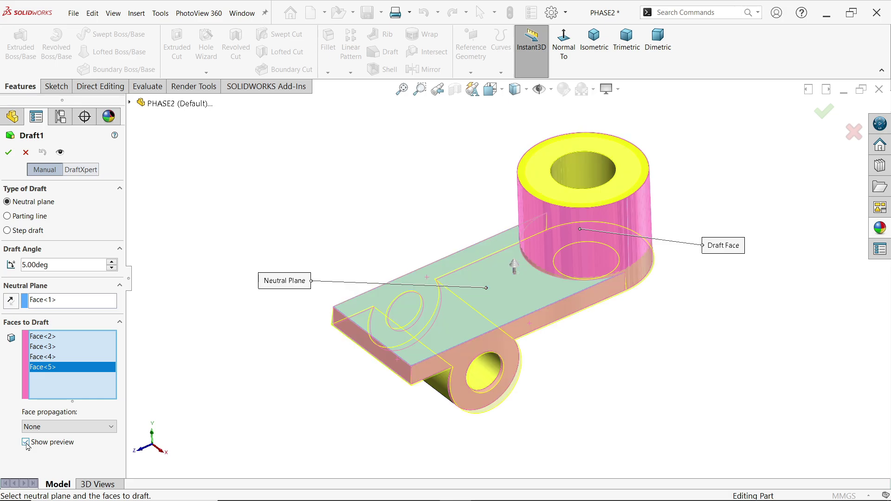
pyautogui.moveTo(320, 417)
pyautogui.mouseDown(button='middle')
pyautogui.moveTo(408, 386)
pyautogui.moveTo(407, 362)
pyautogui.mouseUp(button='middle')
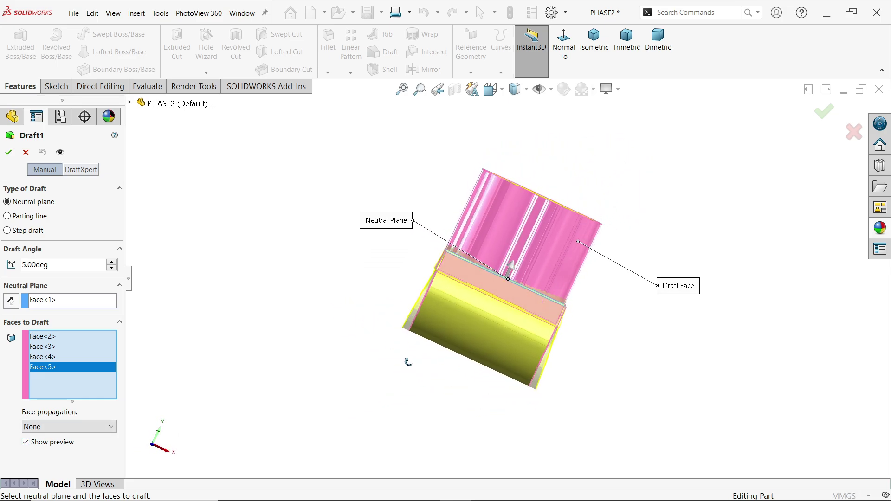
pyautogui.scroll(-2, 408, 364)
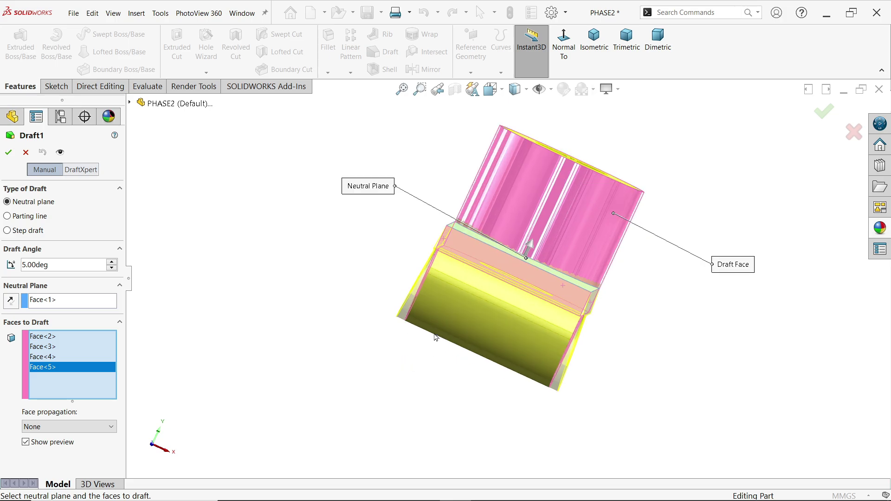
pyautogui.scroll(-1, 442, 305)
pyautogui.scroll(-1, 452, 260)
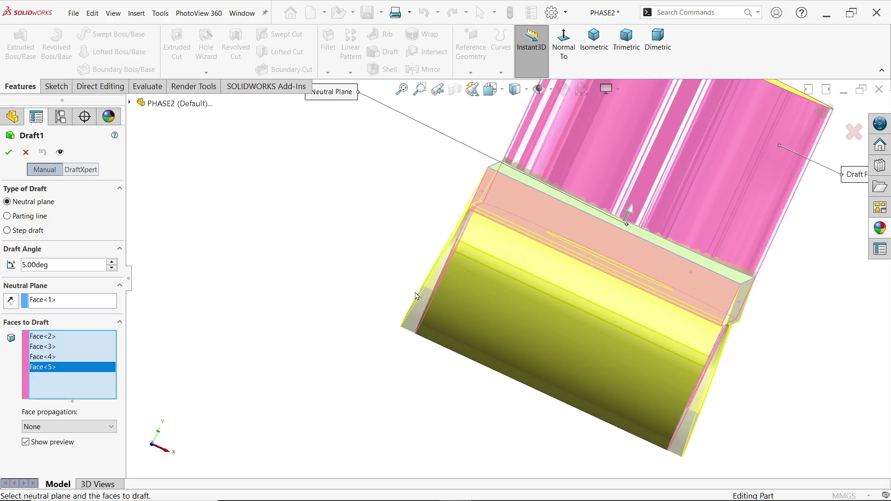
pyautogui.scroll(-1, 464, 218)
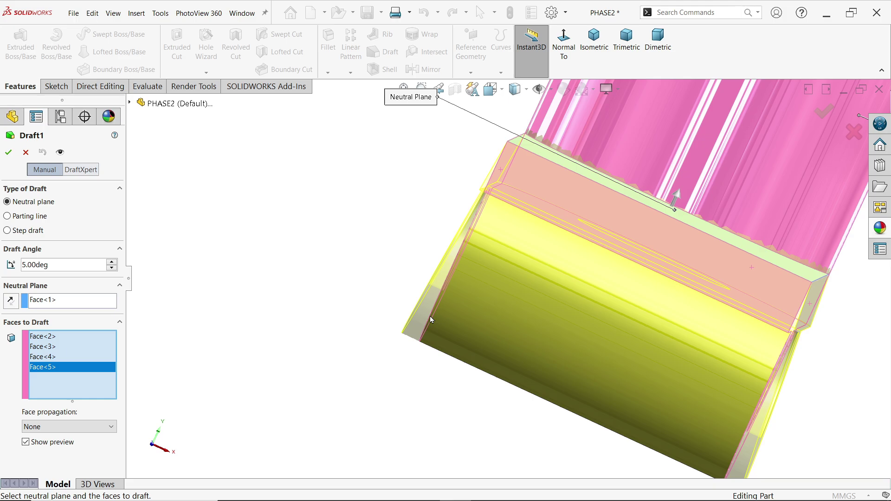
pyautogui.scroll(3, 407, 306)
pyautogui.click(8, 153)
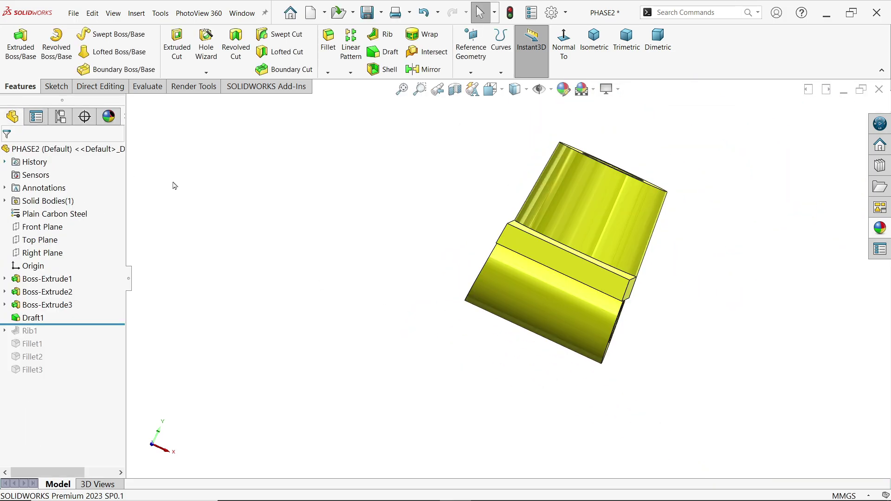
# - Roll the model forward in isometric view so Rib1 and the fillets are restored
pyautogui.click(594, 41)
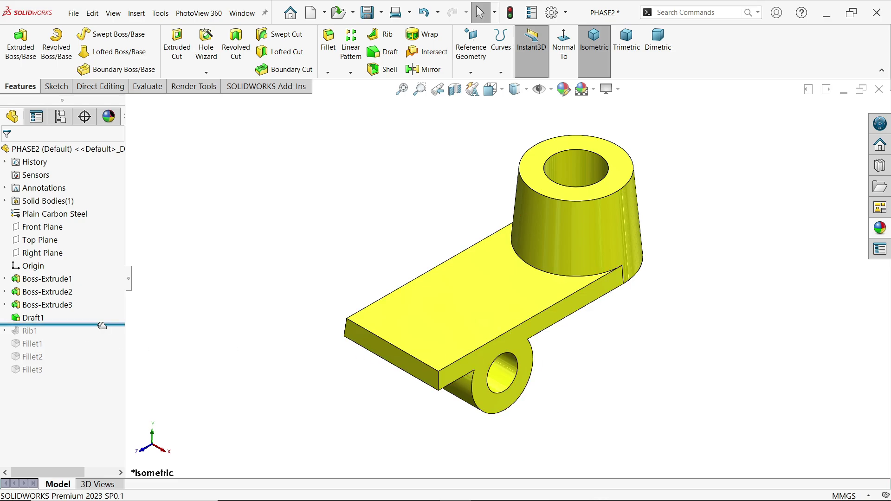
pyautogui.moveTo(102, 325); pyautogui.dragTo(94, 376)
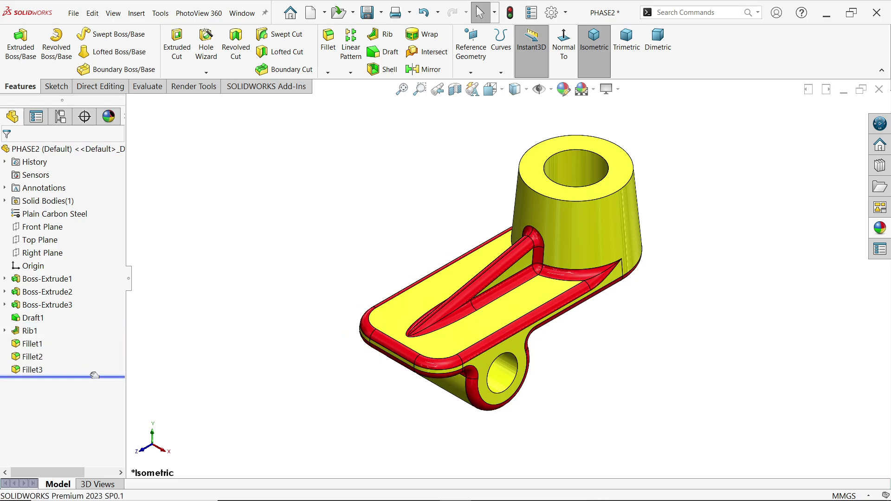
pyautogui.doubleClick(523, 264)
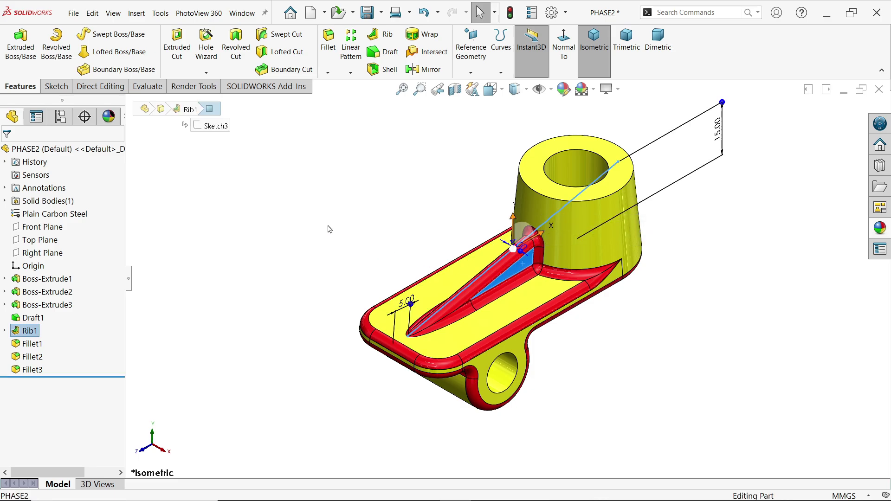
pyautogui.click(247, 263)
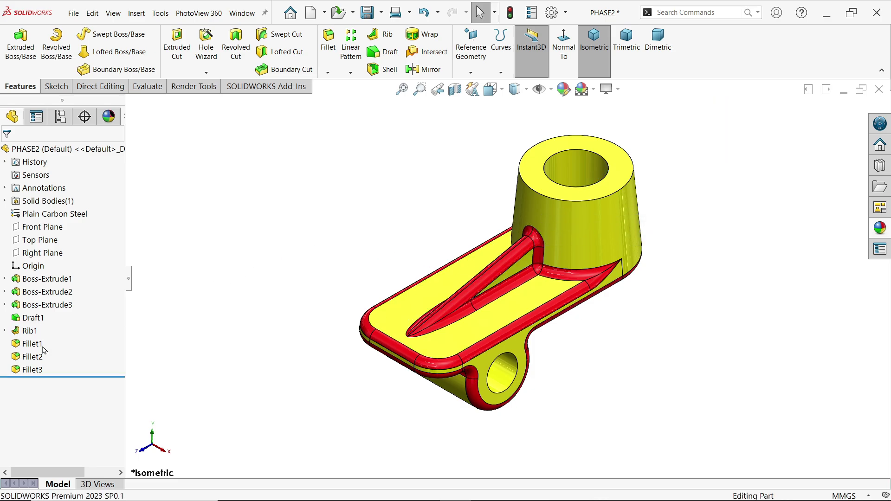
# - In Sketch3, delete the rib line's top Coincident relation and drag its end onto the boss's near wall
pyautogui.click(5, 330)
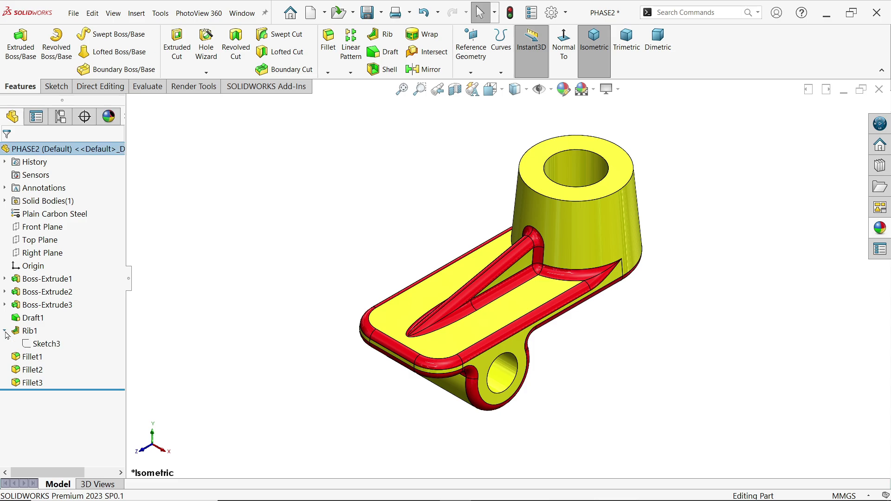
pyautogui.click(35, 349)
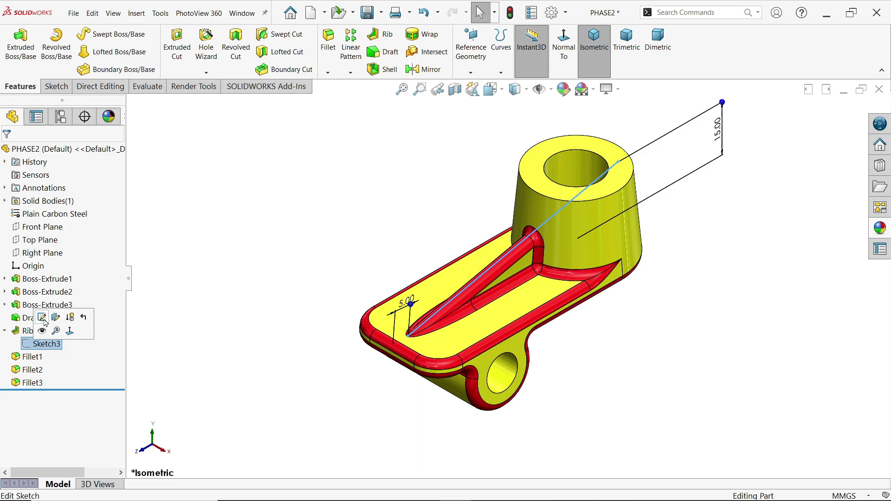
pyautogui.click(42, 317)
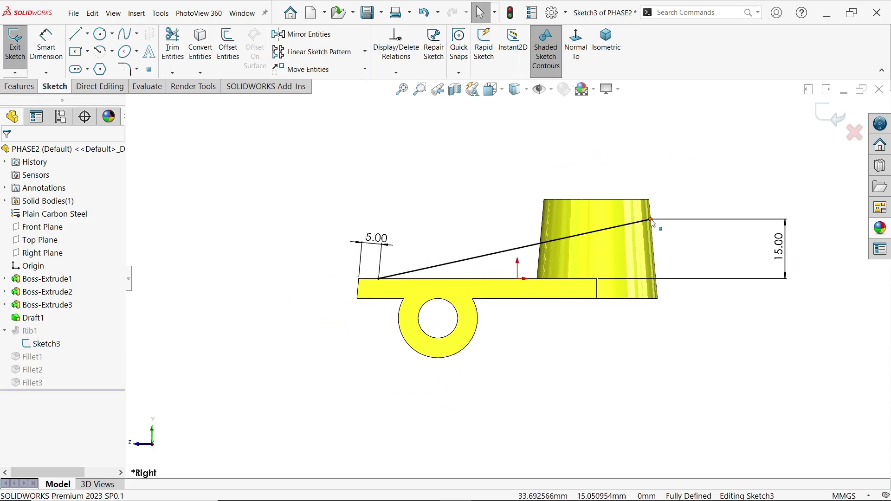
pyautogui.click(651, 220)
pyautogui.click(661, 220)
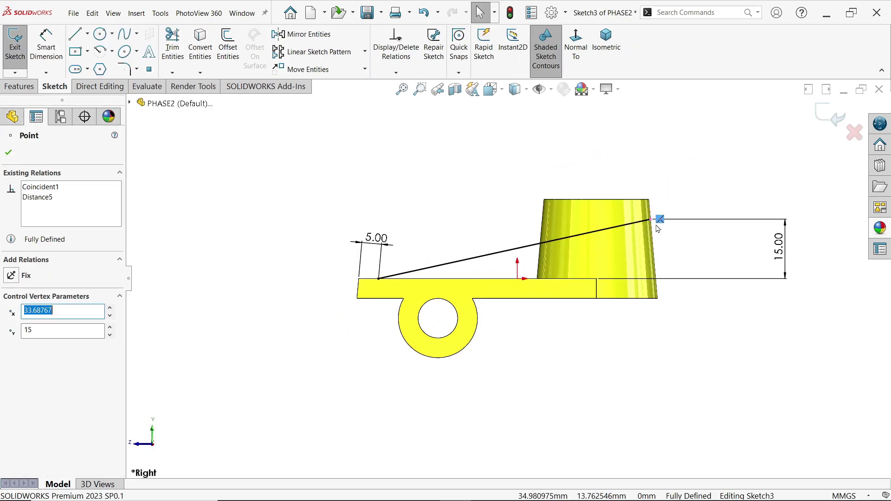
pyautogui.press('Delete')
pyautogui.scroll(-2, 604, 246)
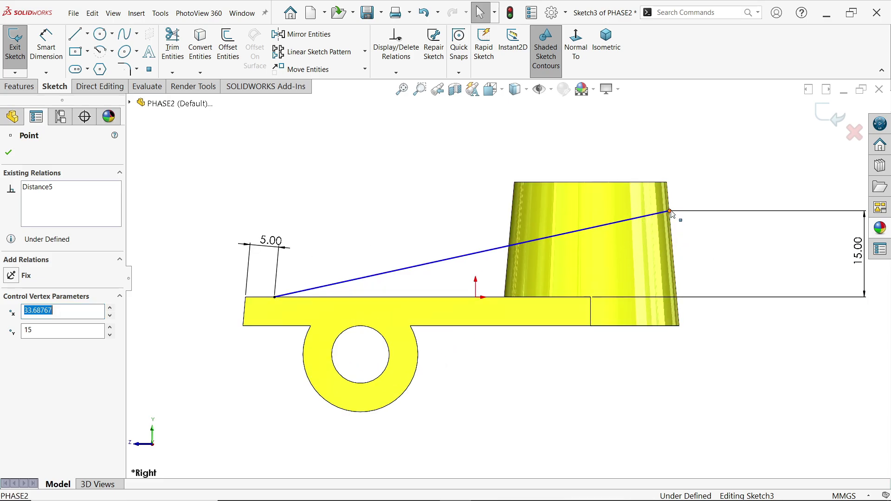
pyautogui.moveTo(669, 211); pyautogui.dragTo(512, 213)
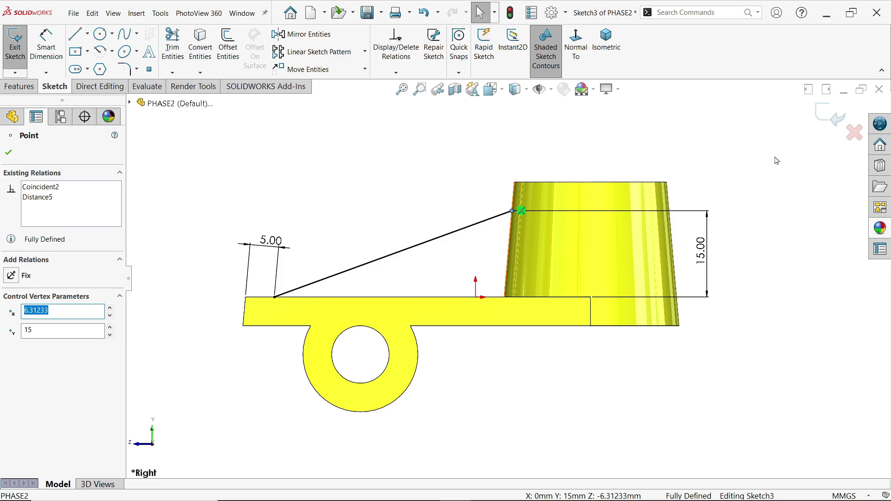
pyautogui.click(830, 115)
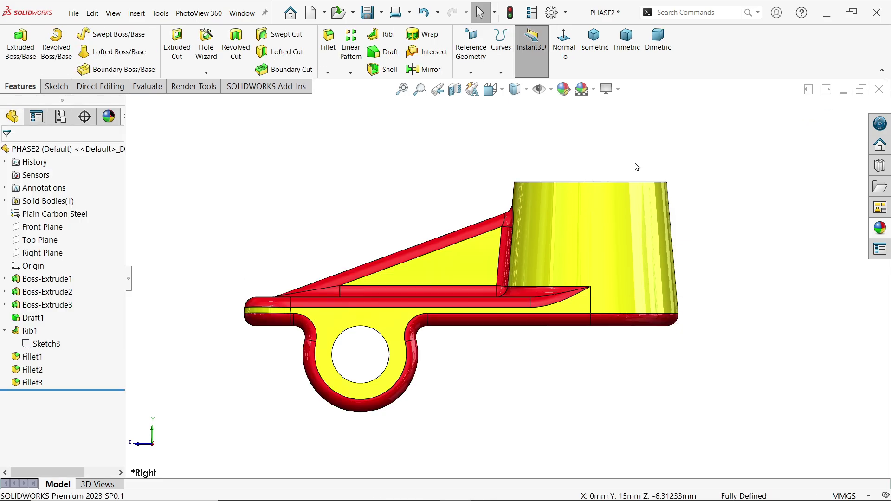
# - Roll the rollback bar back to just after Rib1, suppressing the fillets, and select Rib1
pyautogui.moveTo(633, 167)
pyautogui.mouseDown(button='middle')
pyautogui.moveTo(695, 257)
pyautogui.moveTo(672, 253)
pyautogui.moveTo(675, 235)
pyautogui.mouseUp(button='middle')
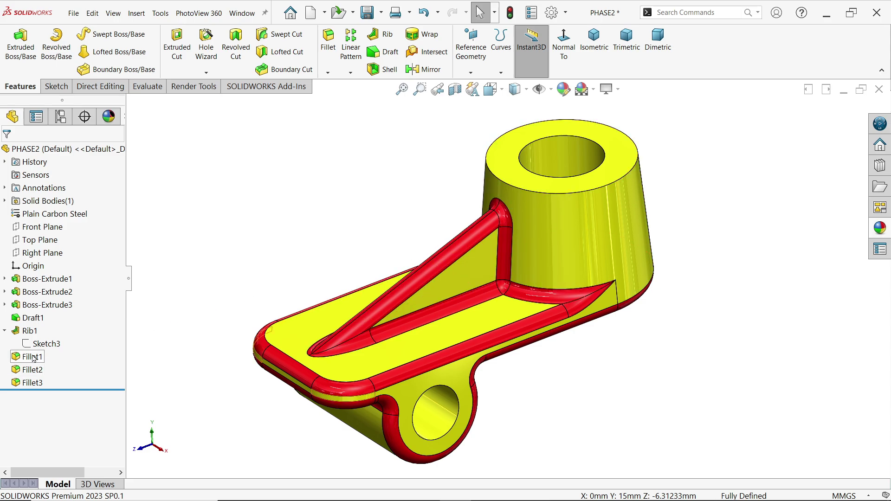
pyautogui.click(27, 332)
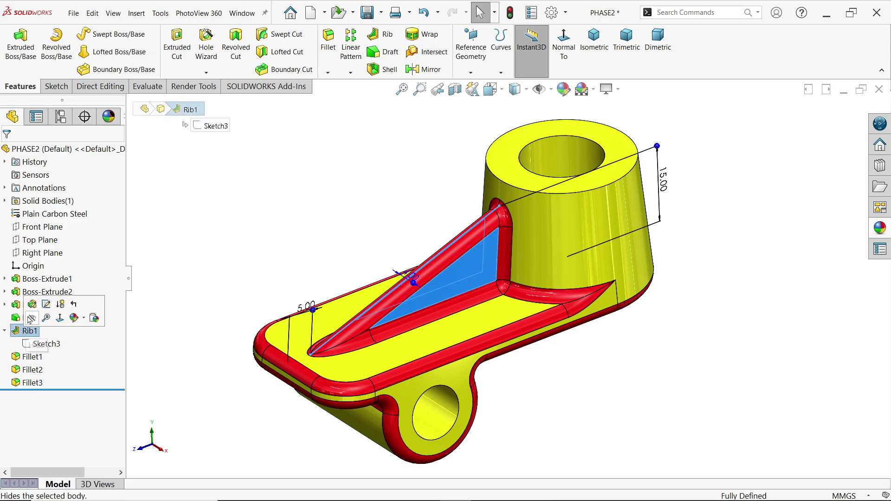
pyautogui.click(122, 338)
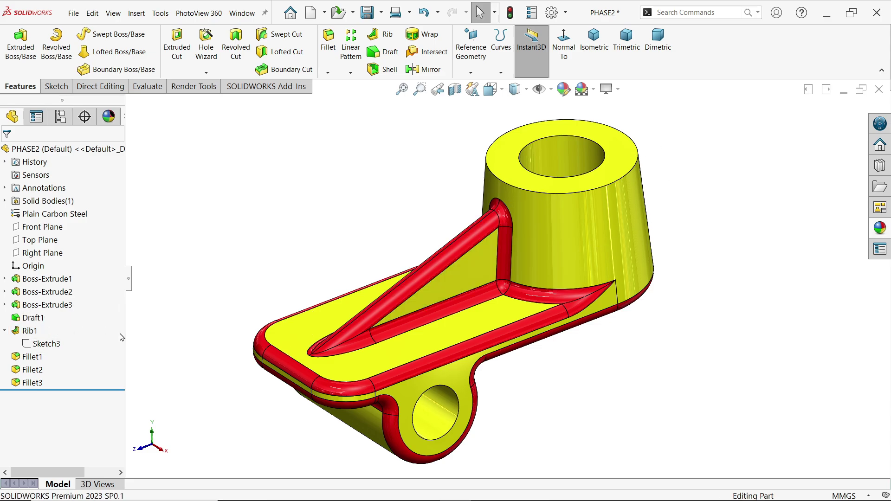
pyautogui.moveTo(88, 388); pyautogui.dragTo(93, 349)
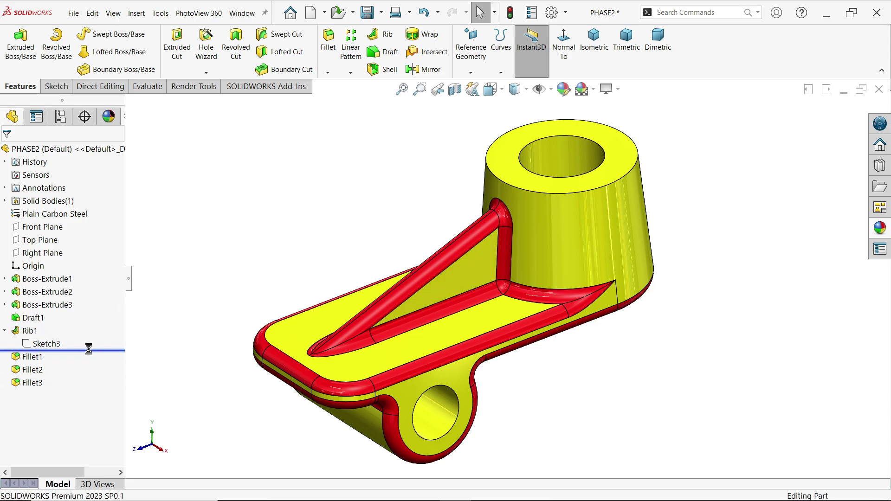
pyautogui.click(30, 333)
# - Enable draft on Rib1 with a 5° outward angle
pyautogui.click(37, 306)
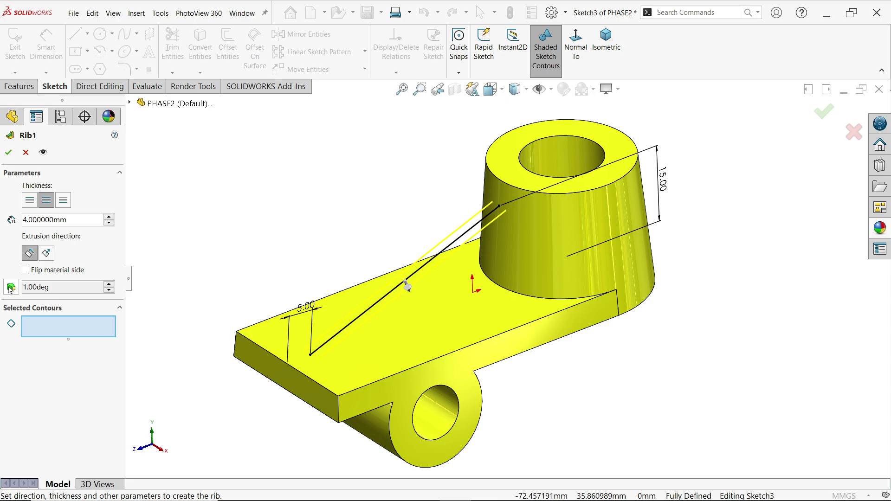
pyautogui.click(11, 288)
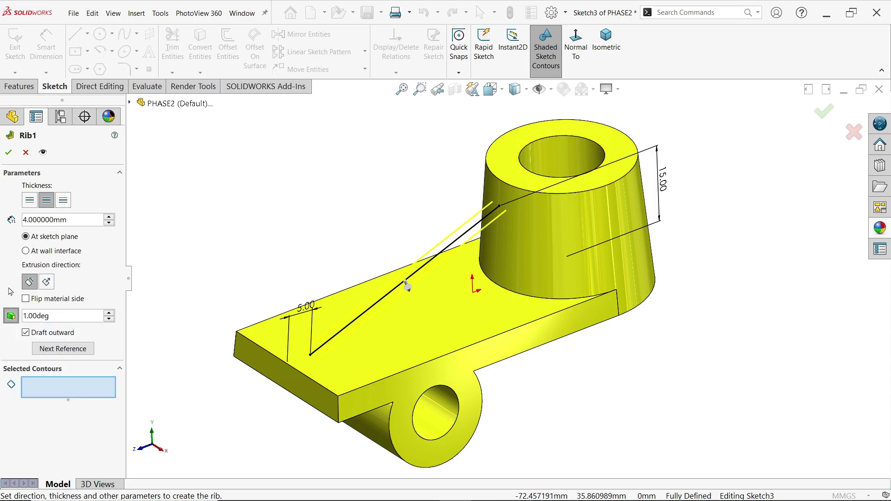
pyautogui.click(54, 316)
pyautogui.write('5')
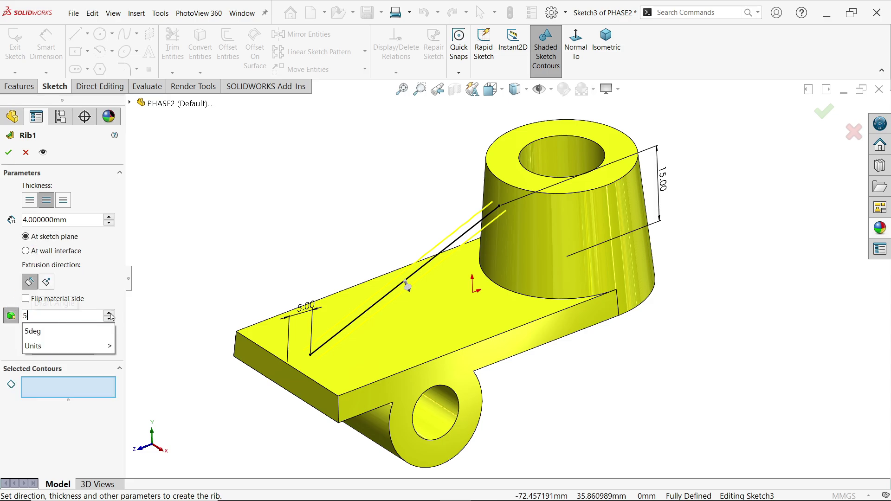
pyautogui.press('Return')
pyautogui.moveTo(249, 238)
pyautogui.mouseDown(button='middle')
pyautogui.moveTo(264, 249)
pyautogui.moveTo(257, 237)
pyautogui.mouseUp(button='middle')
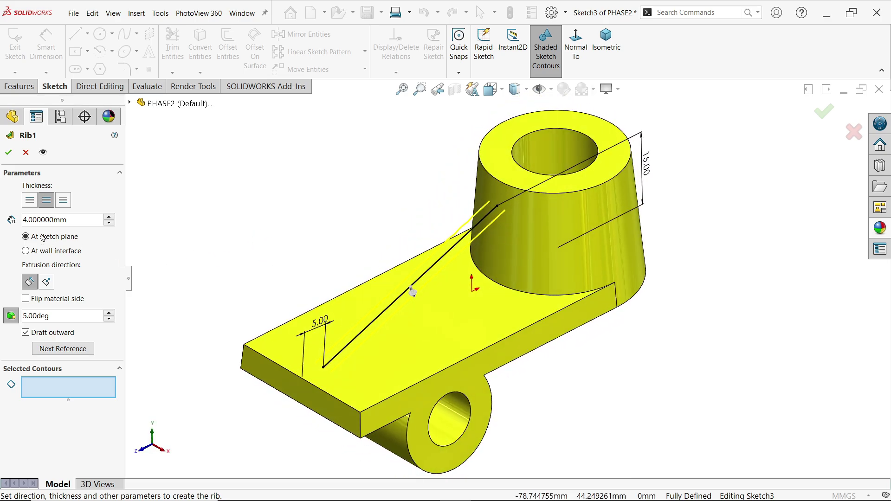
# - Accept Rib1, check its 5° taper in Front view, then roll Fillet1–3 forward again
pyautogui.click(9, 154)
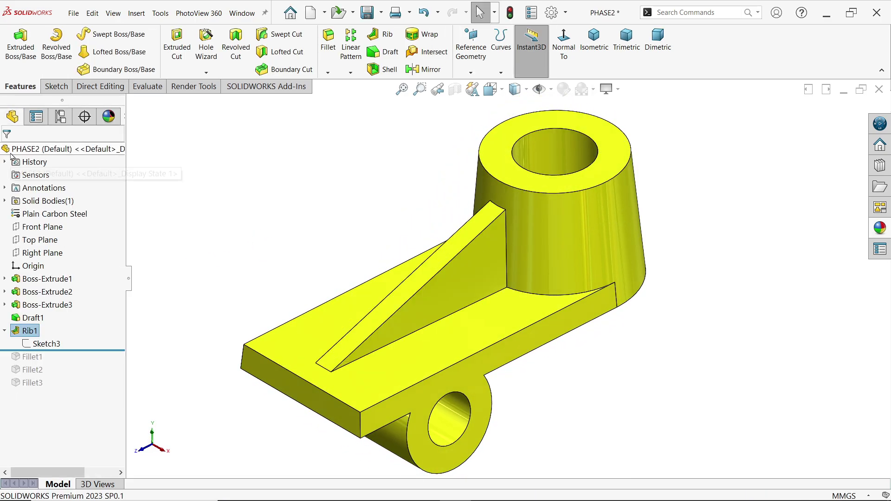
pyautogui.moveTo(279, 213)
pyautogui.mouseDown(button='middle')
pyautogui.moveTo(320, 240)
pyautogui.moveTo(312, 227)
pyautogui.mouseUp(button='middle')
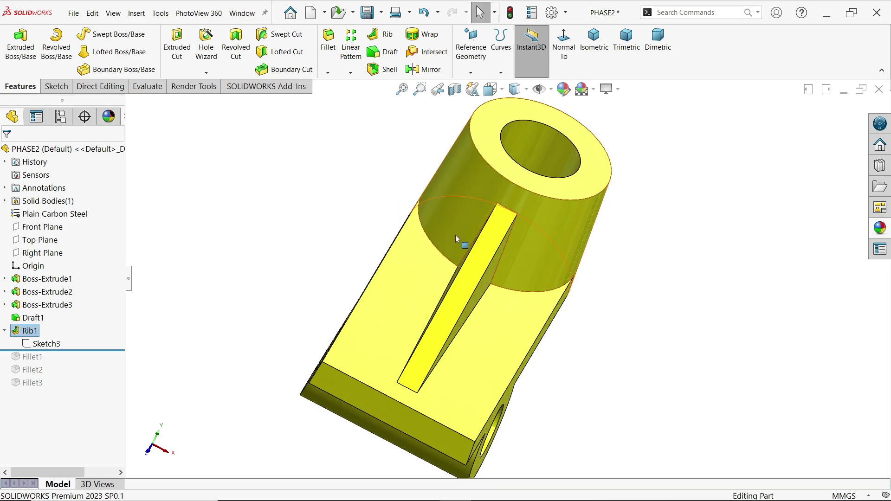
pyautogui.click(502, 90)
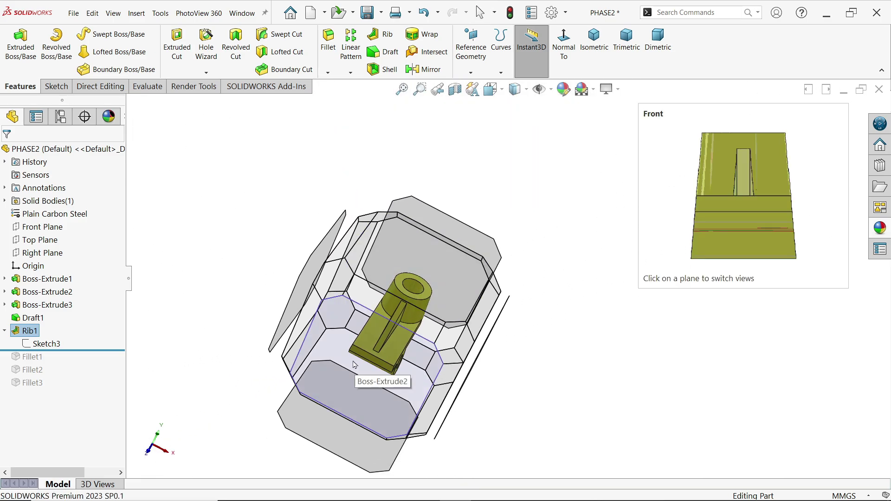
pyautogui.click(353, 364)
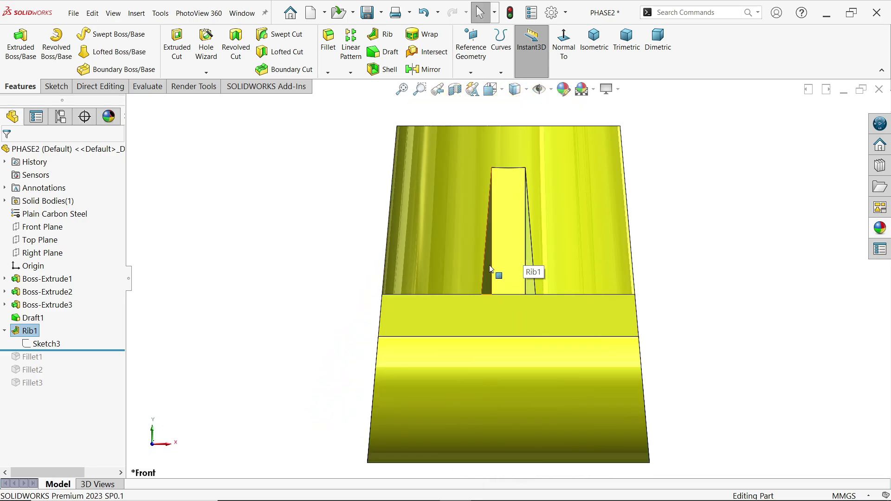
pyautogui.scroll(3, 499, 274)
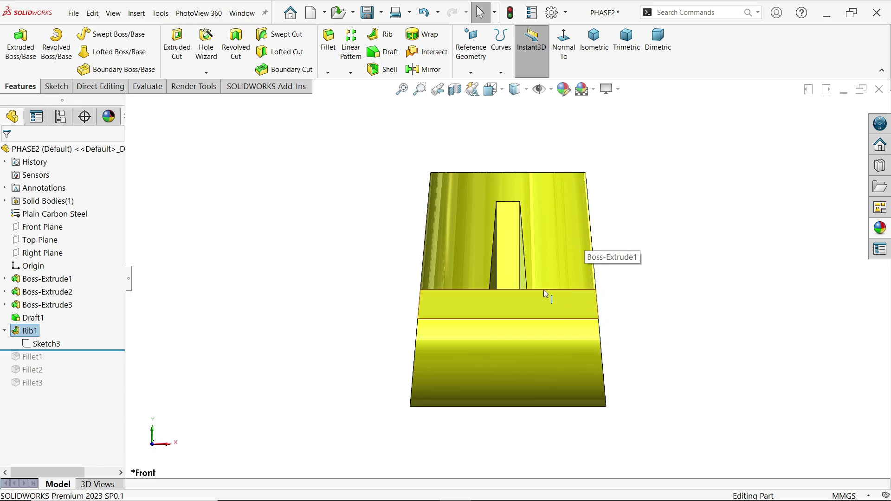
pyautogui.click(604, 57)
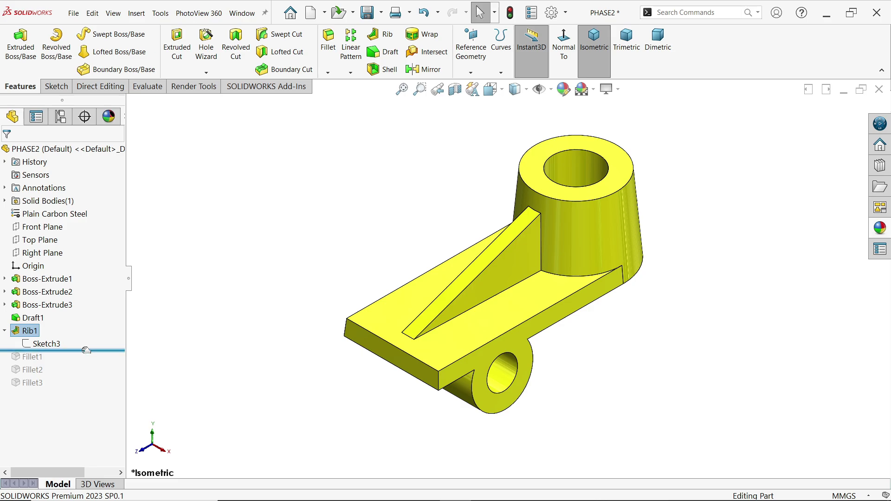
pyautogui.moveTo(86, 350); pyautogui.dragTo(74, 392)
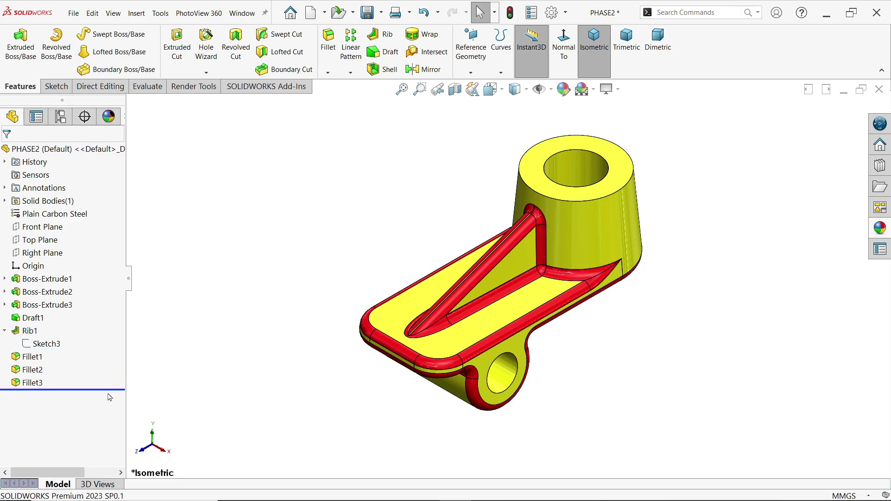
pyautogui.moveTo(579, 320); pyautogui.dragTo(523, 281, button='middle')
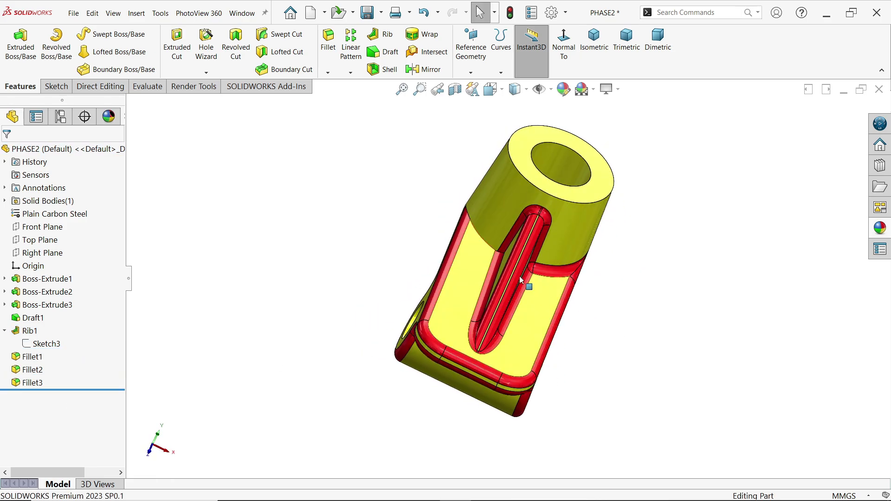
# - Add rib edge Edge<6> to Fillet2 so it rounds six edges at 2 mm
pyautogui.scroll(-3, 490, 245)
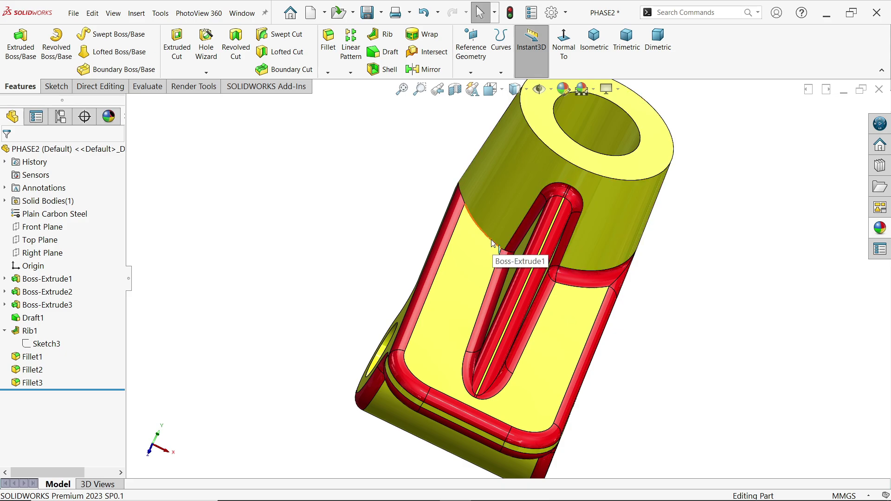
pyautogui.click(37, 383)
pyautogui.click(32, 370)
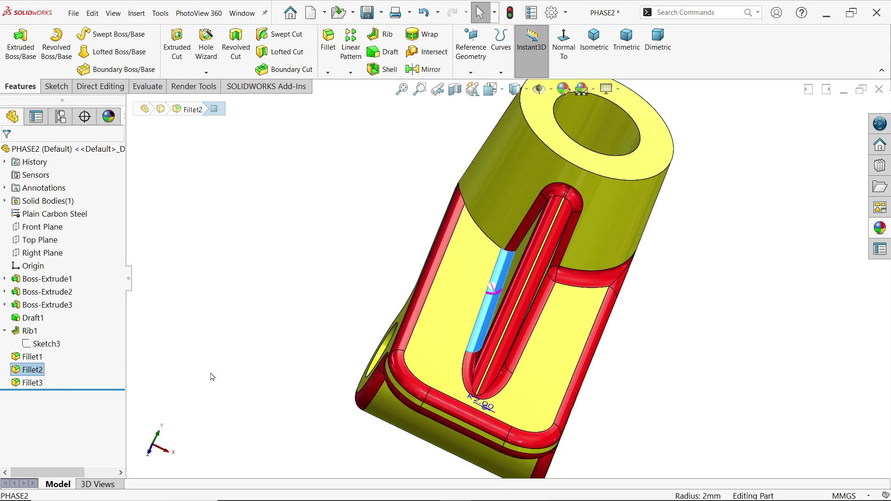
pyautogui.click(17, 372)
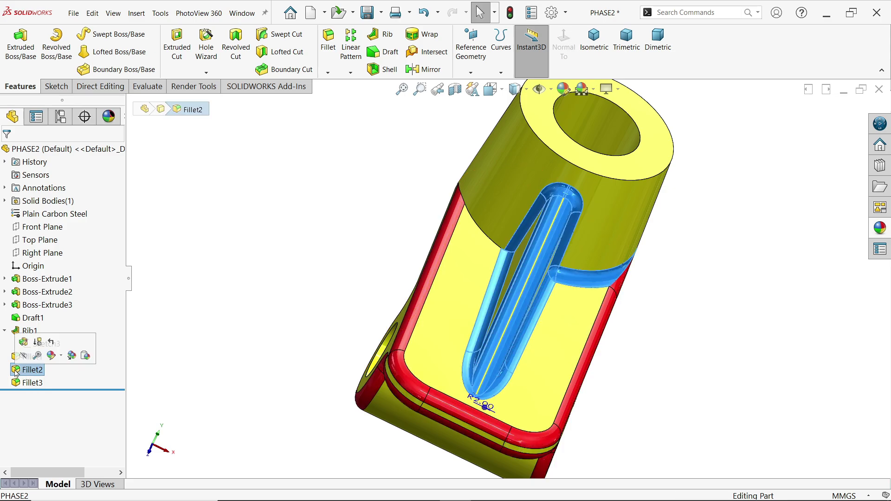
pyautogui.click(23, 343)
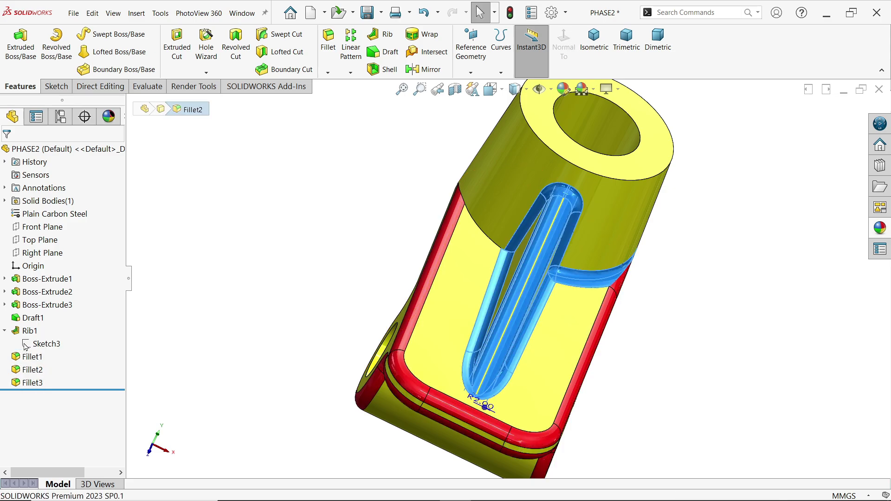
pyautogui.click(488, 240)
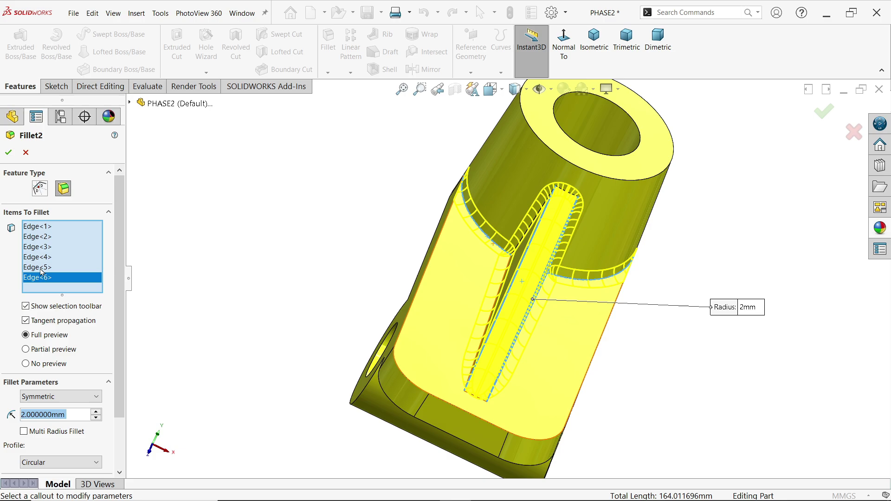
pyautogui.click(9, 152)
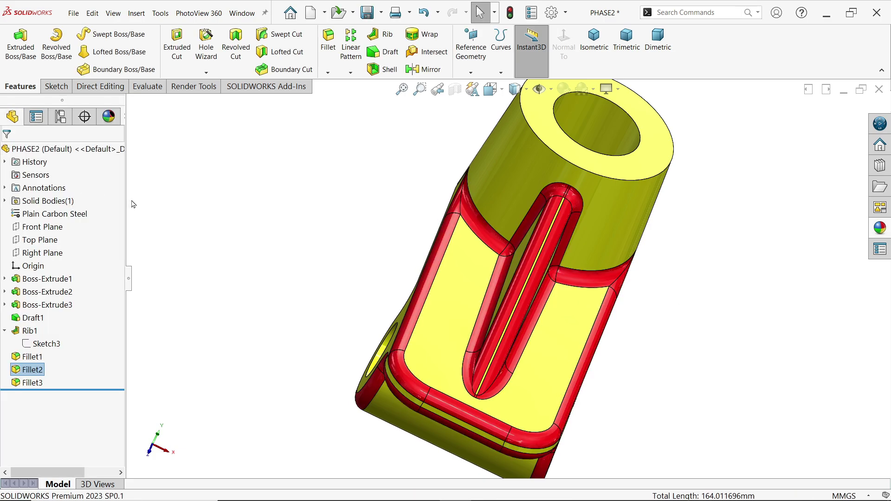
pyautogui.moveTo(361, 257)
pyautogui.mouseDown(button='middle')
pyautogui.moveTo(341, 235)
pyautogui.moveTo(315, 235)
pyautogui.moveTo(319, 243)
pyautogui.moveTo(320, 230)
pyautogui.moveTo(332, 250)
pyautogui.moveTo(497, 303)
pyautogui.moveTo(544, 305)
pyautogui.mouseUp(button='middle')
pyautogui.hotkey('alt', 'Tab')
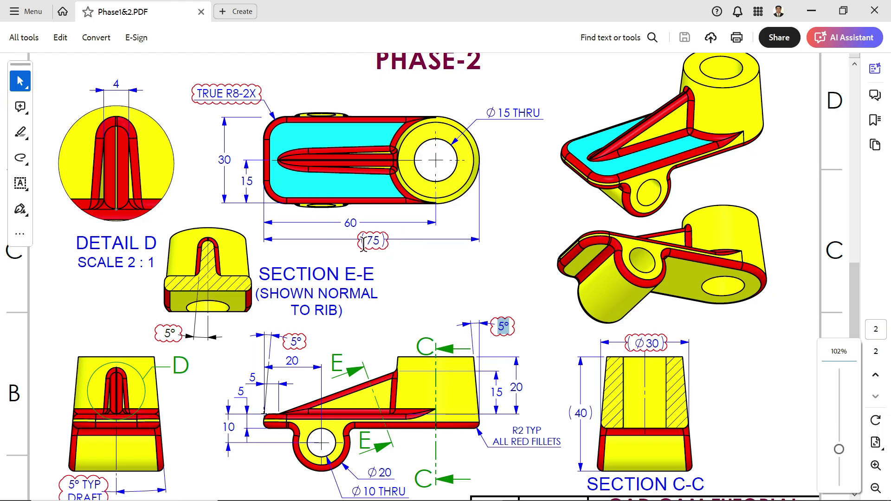
pyautogui.scroll(-1, 364, 244)
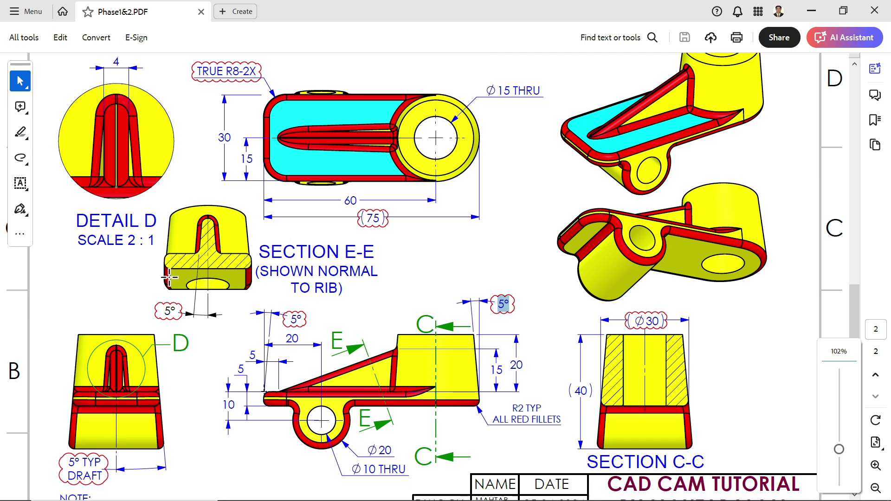
pyautogui.scroll(-2, 316, 252)
pyautogui.scroll(-1, 267, 260)
pyautogui.scroll(-2, 218, 269)
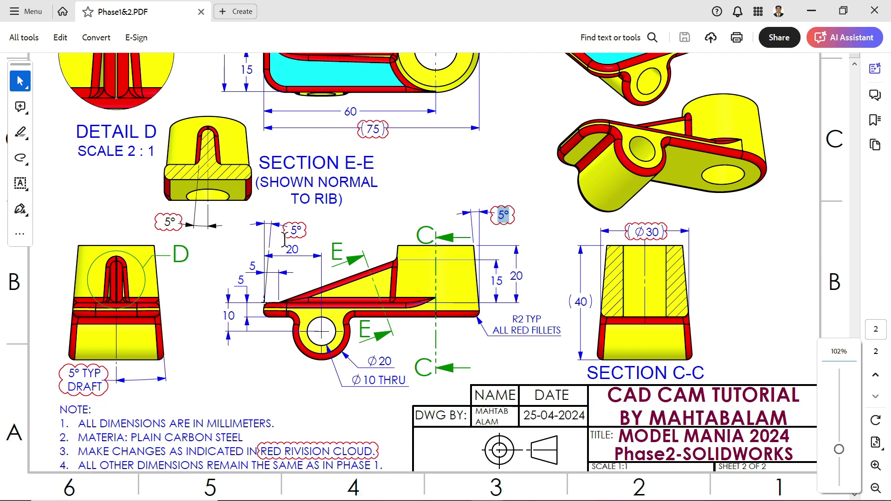
pyautogui.click(813, 10)
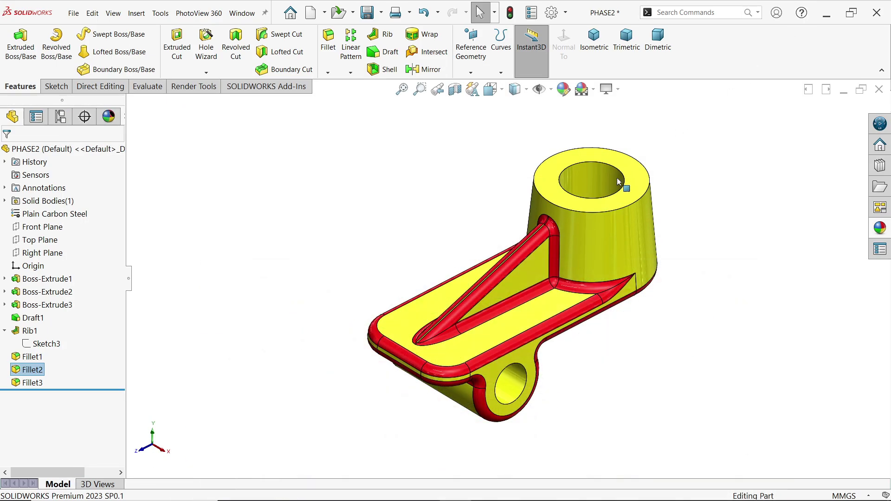
# - Change Sketch1's 80 mm base length dimension to 75 mm
pyautogui.click(5, 279)
pyautogui.click(47, 292)
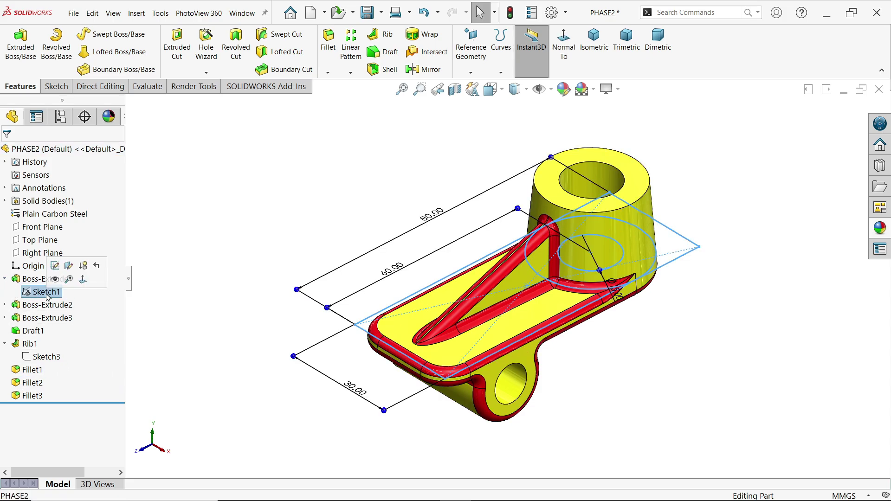
pyautogui.click(434, 217)
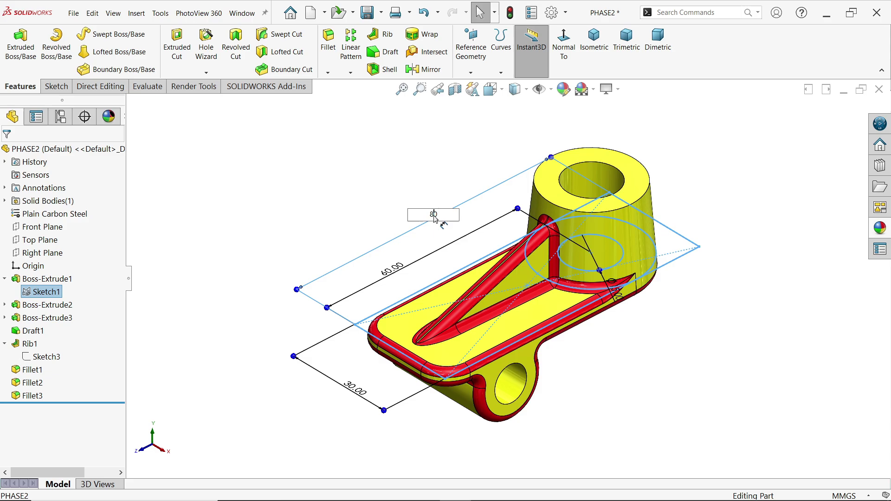
pyautogui.moveTo(444, 220); pyautogui.dragTo(422, 218)
pyautogui.write('75')
pyautogui.press('Return')
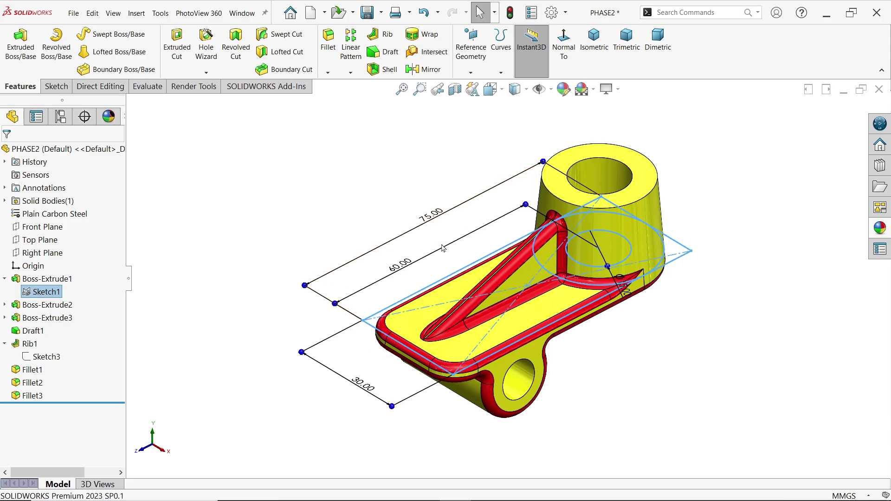
# - Return to isometric view and save the PHASE2 part
pyautogui.hotkey('ctrl', '8')
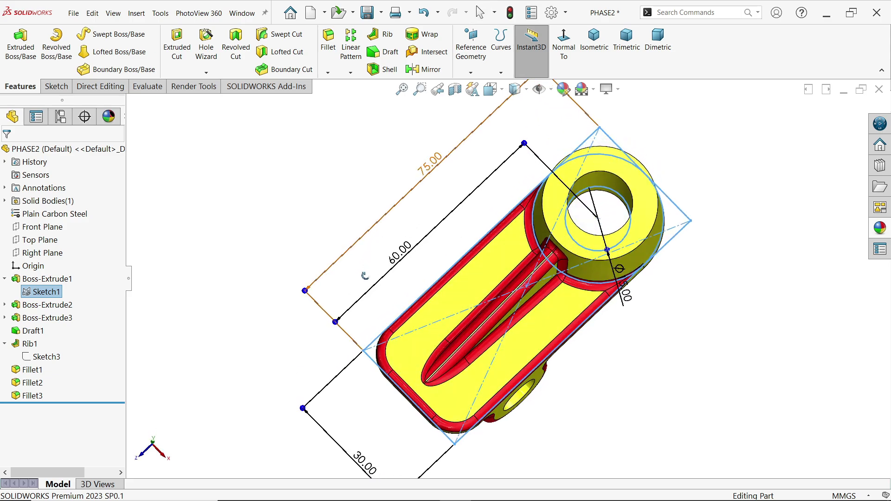
pyautogui.moveTo(361, 301); pyautogui.dragTo(367, 209, button='middle')
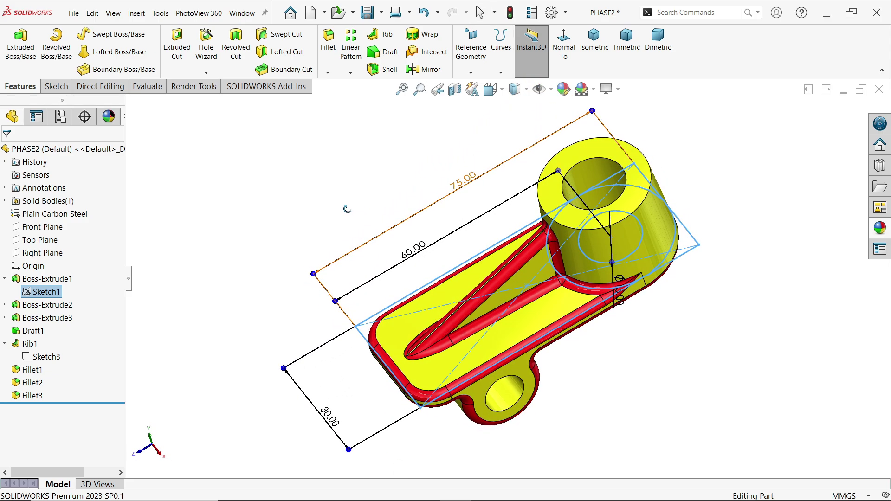
pyautogui.click(595, 42)
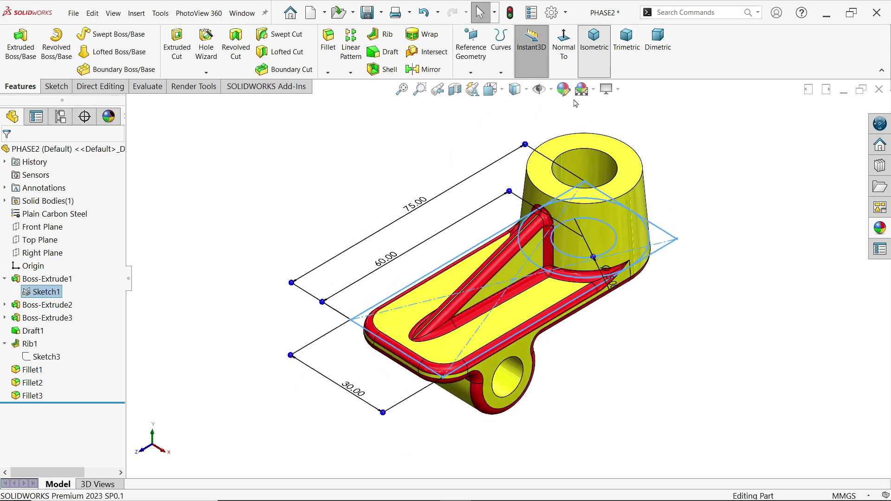
pyautogui.click(367, 13)
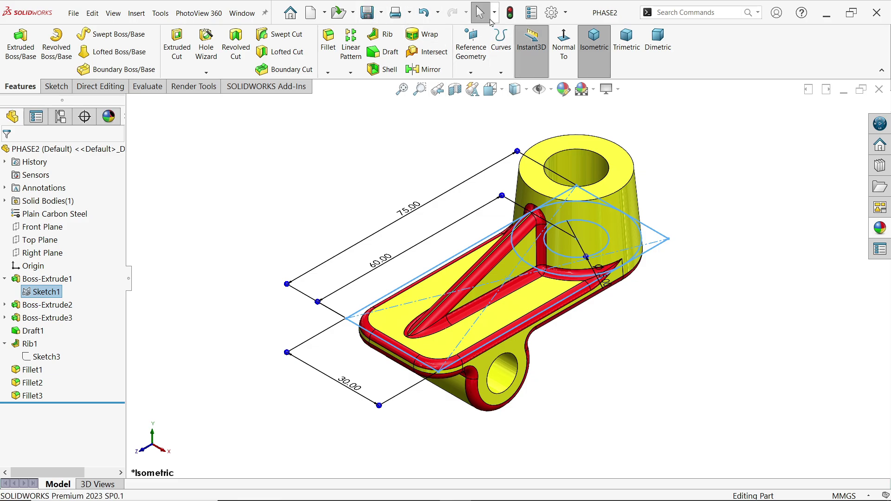
# - Clear the base sketch from view and tilt the bracket view slightly
pyautogui.press('Escape')
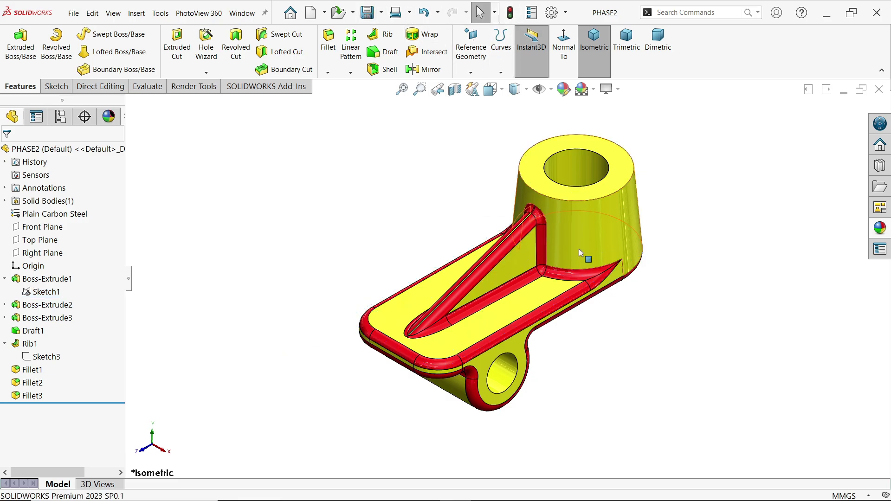
pyautogui.scroll(-2, 626, 255)
pyautogui.moveTo(626, 255); pyautogui.dragTo(612, 171, button='middle')
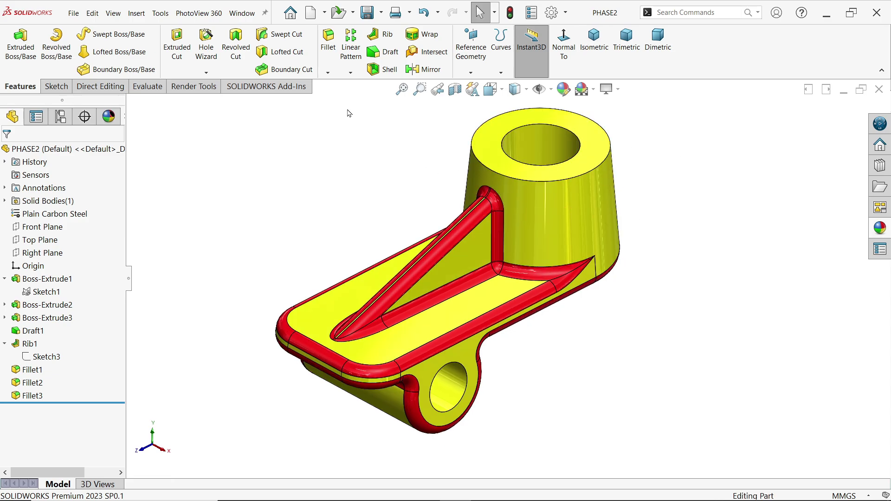
# - Run Mass Properties from the Evaluate tools and confirm the mass reads 201.612 grams
pyautogui.click(146, 87)
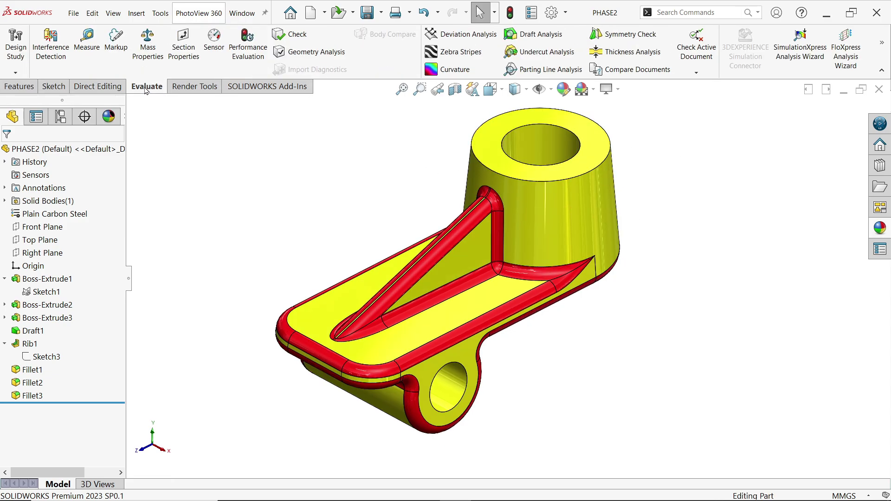
pyautogui.click(147, 47)
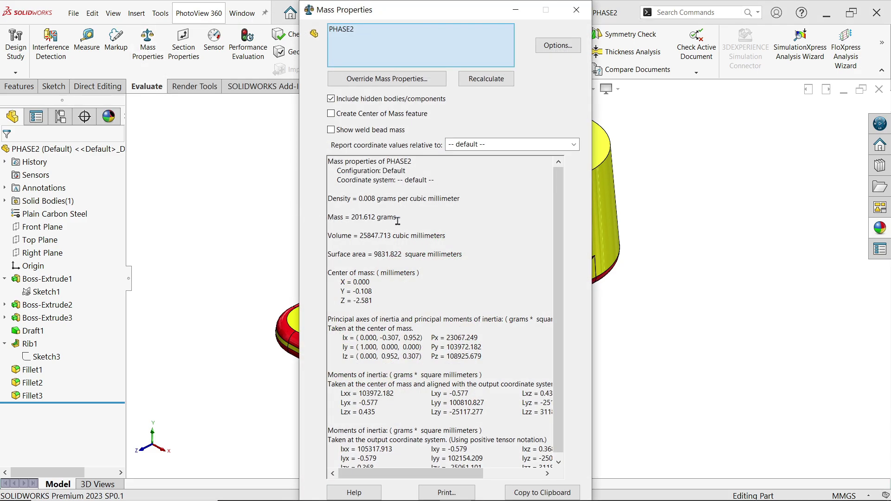
pyautogui.moveTo(401, 220); pyautogui.dragTo(350, 214)
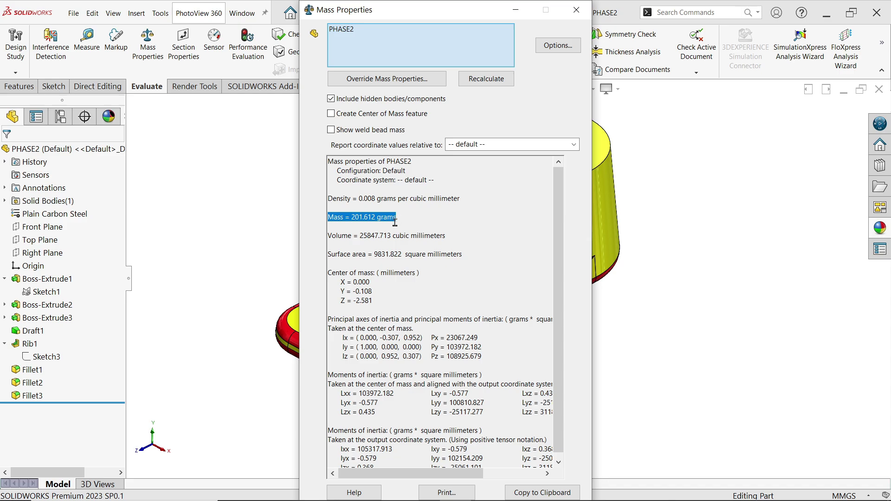
pyautogui.click(576, 10)
pyautogui.click(20, 86)
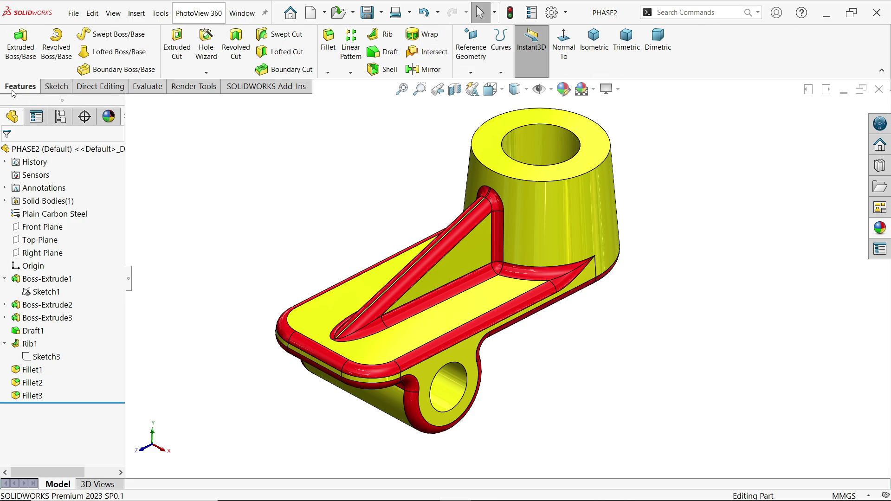
pyautogui.click(594, 40)
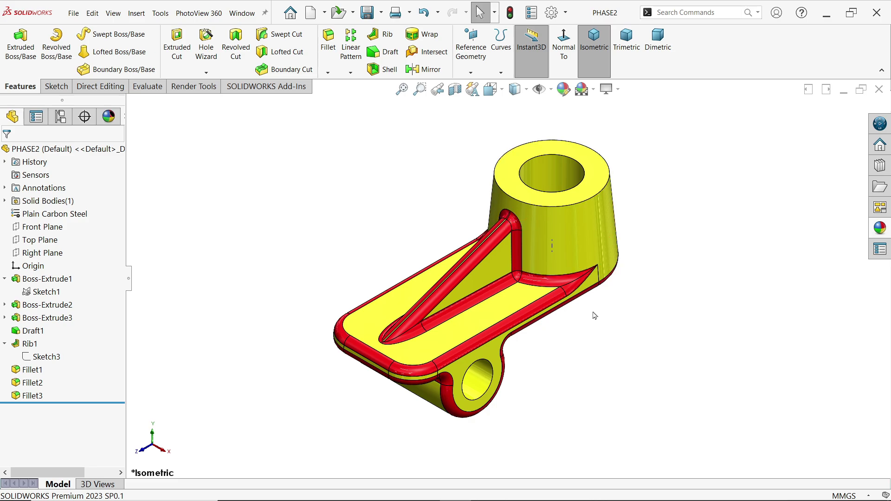
pyautogui.scroll(-2, 595, 318)
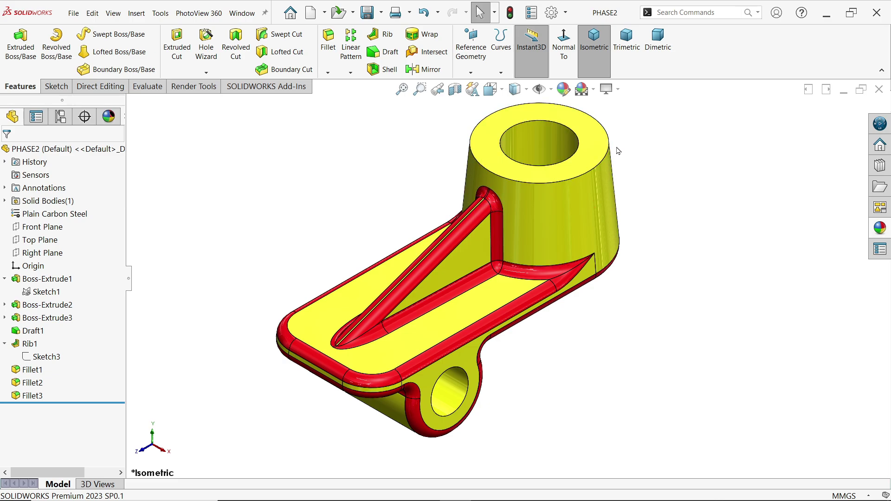
pyautogui.moveTo(753, 300); pyautogui.dragTo(750, 288, button='middle')
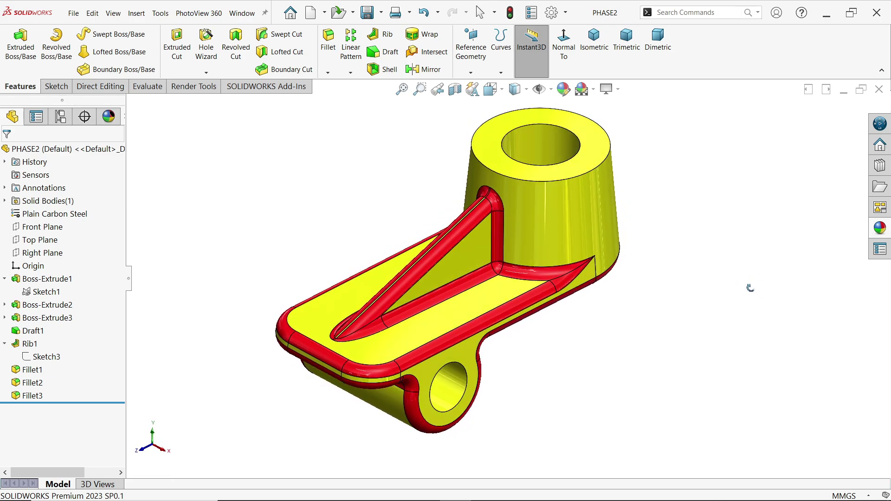
pyautogui.moveTo(751, 288); pyautogui.dragTo(753, 292, button='middle')
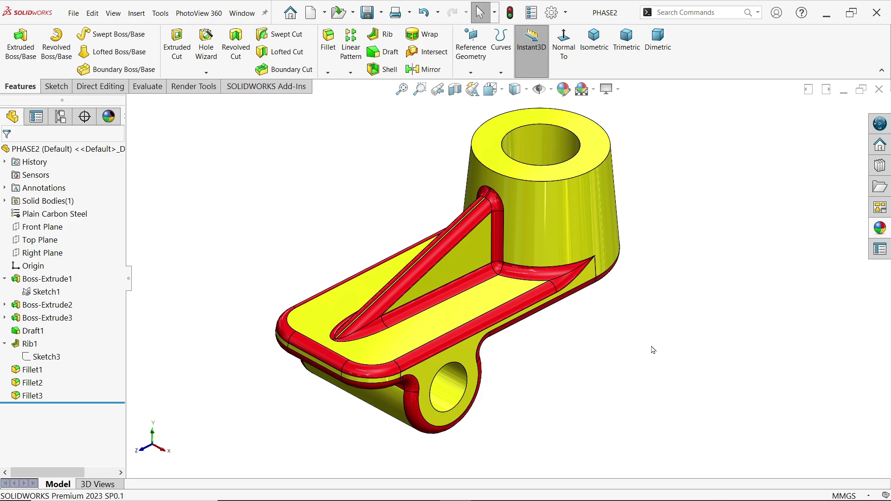